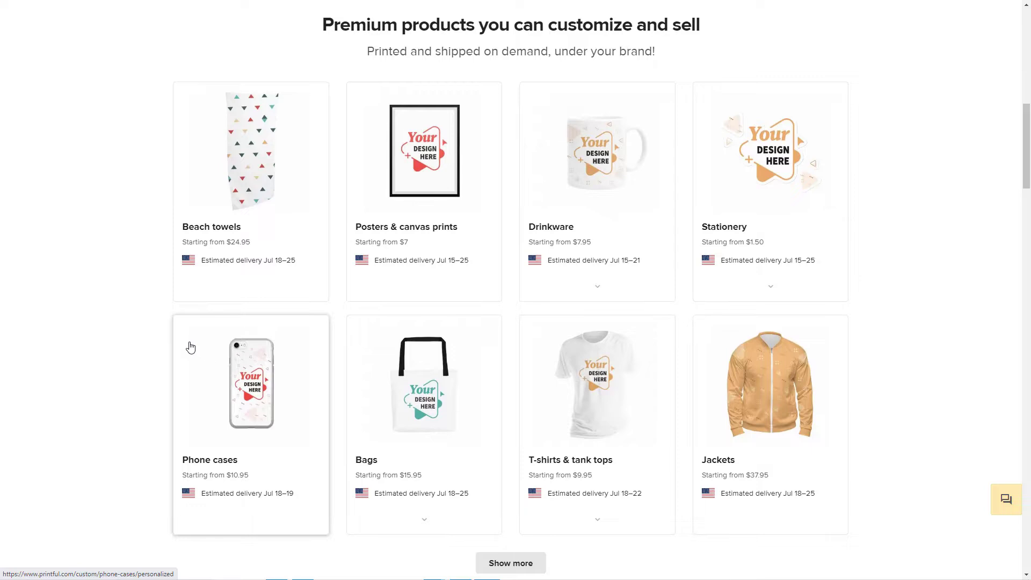
# Step: Browse Printful's customizable product categories and open the men's shirts from T-shirts & tank tops
pyautogui.scroll(-1, 119, 343)
pyautogui.moveTo(417, 412)
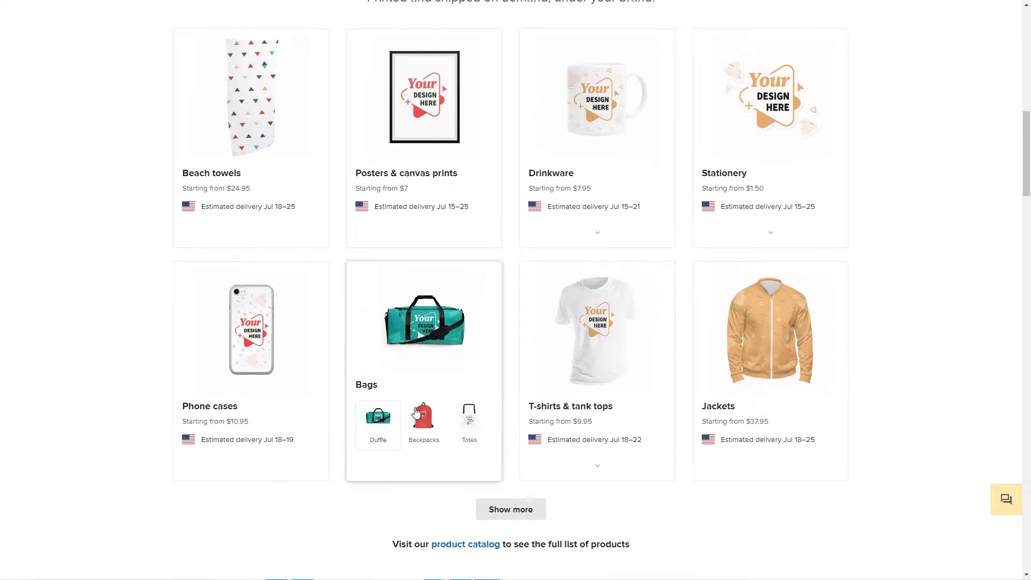
pyautogui.moveTo(622, 402)
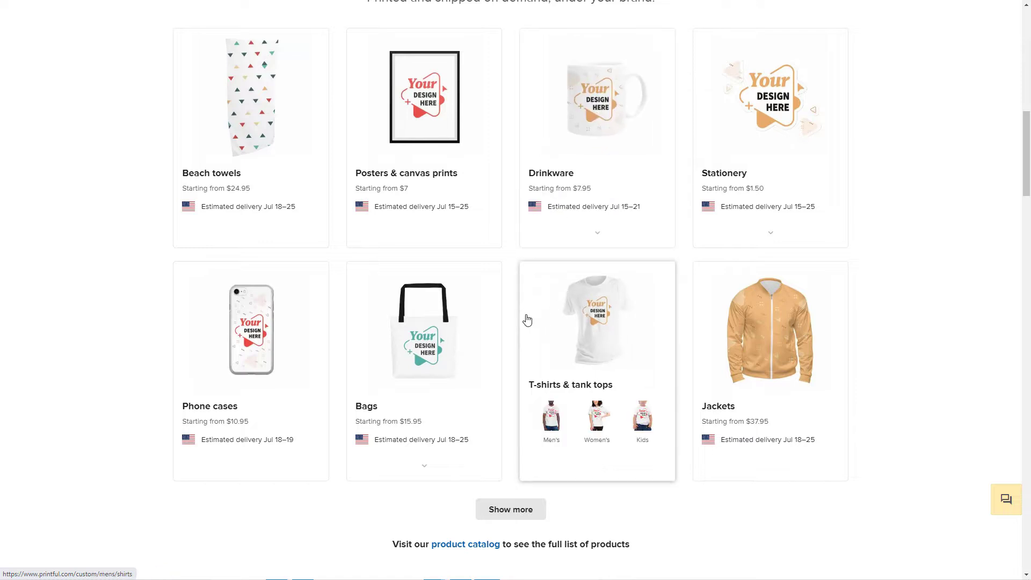
pyautogui.scroll(-1, 523, 317)
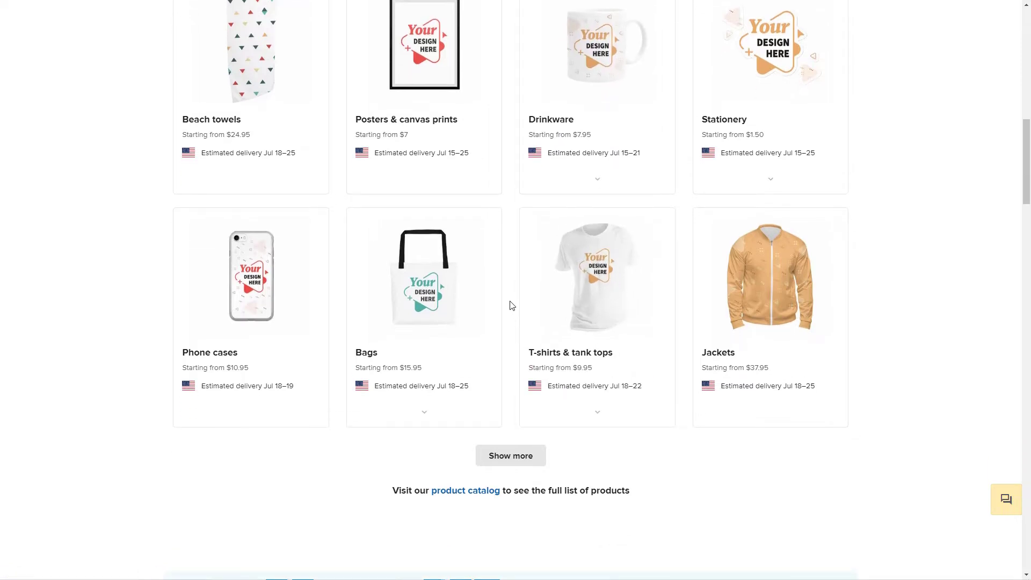
pyautogui.scroll(2, 512, 305)
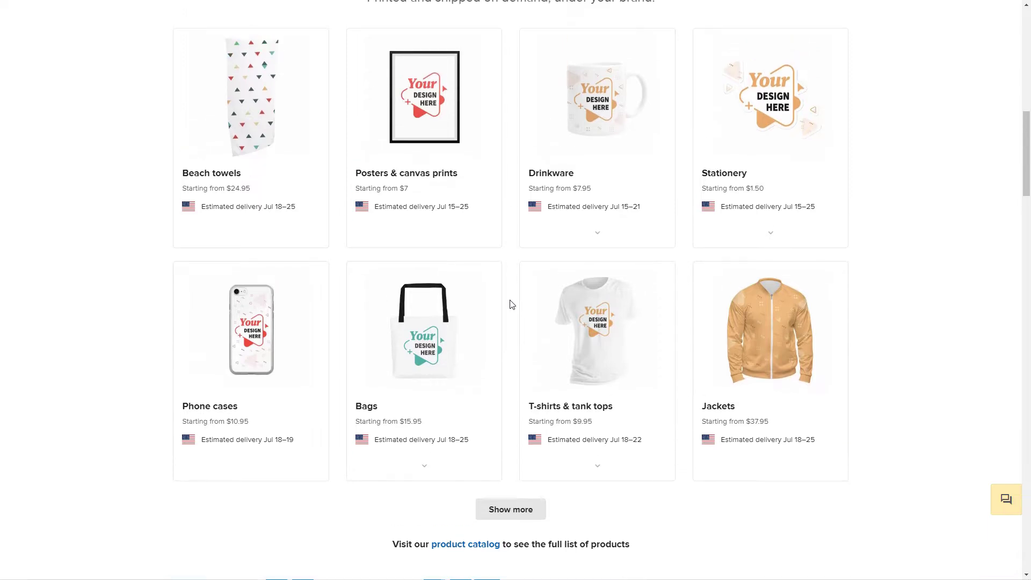
pyautogui.scroll(1, 634, 288)
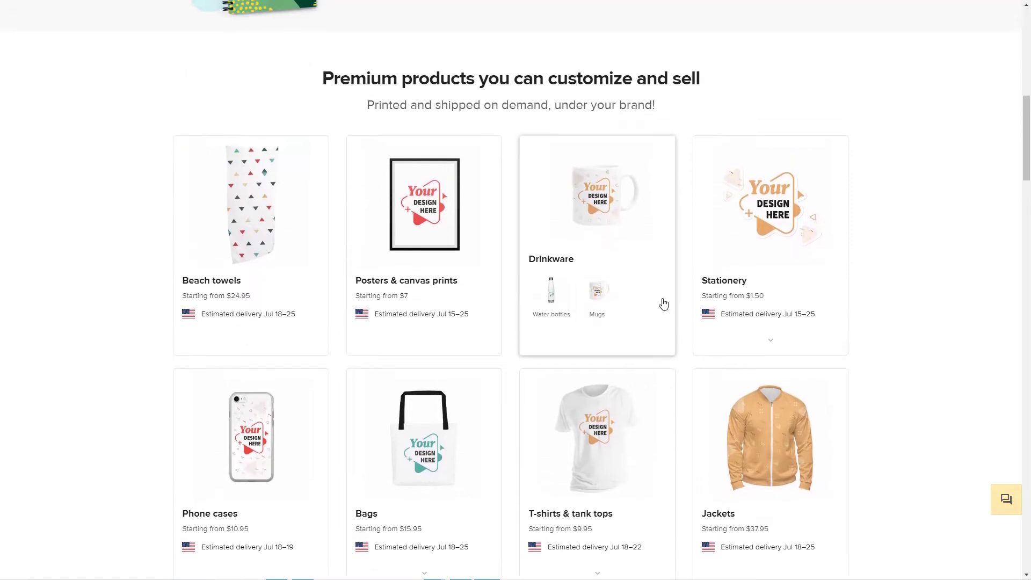
pyautogui.scroll(-1, 669, 322)
pyautogui.click(618, 394)
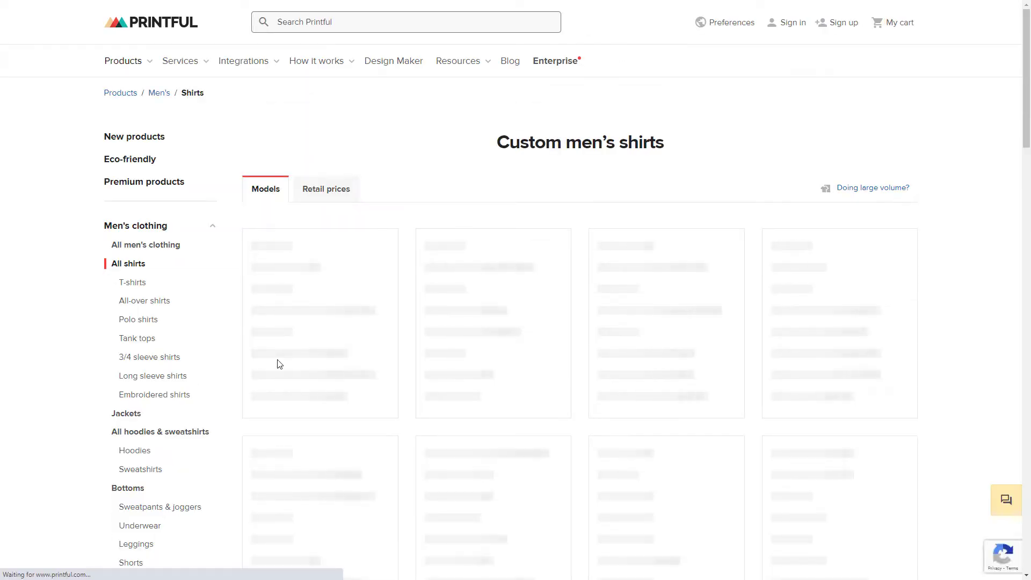
# Step: Look through the custom men's shirts, comparing the models' prices, colors, sizes and estimated delivery
pyautogui.scroll(-1, 326, 365)
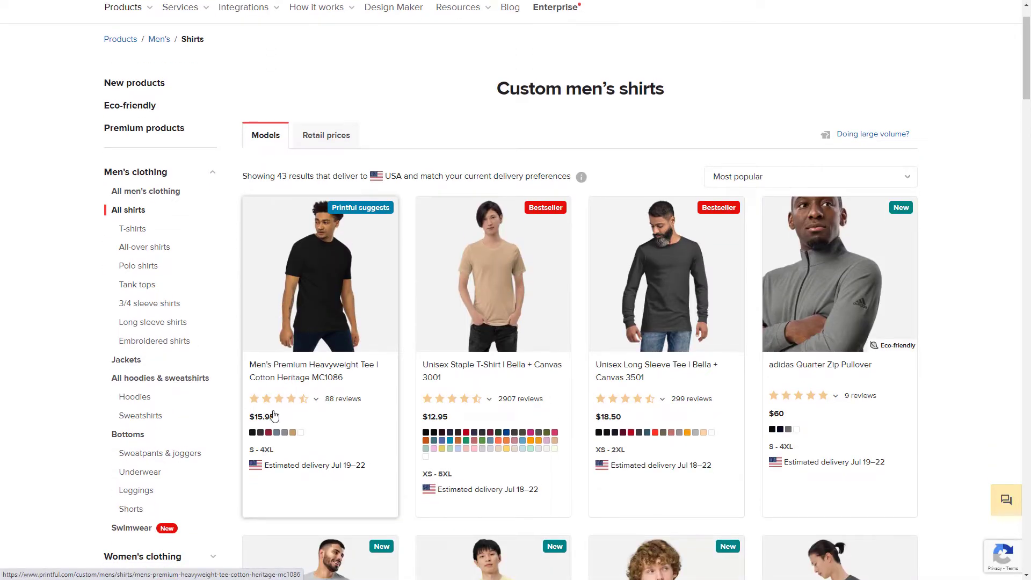
pyautogui.scroll(-1, 452, 398)
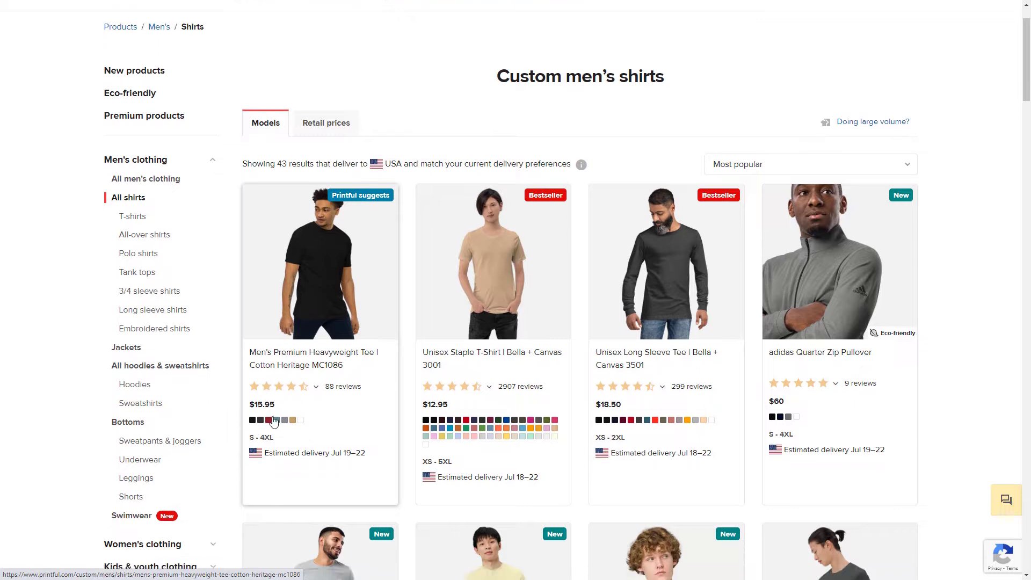
pyautogui.scroll(-4, 618, 369)
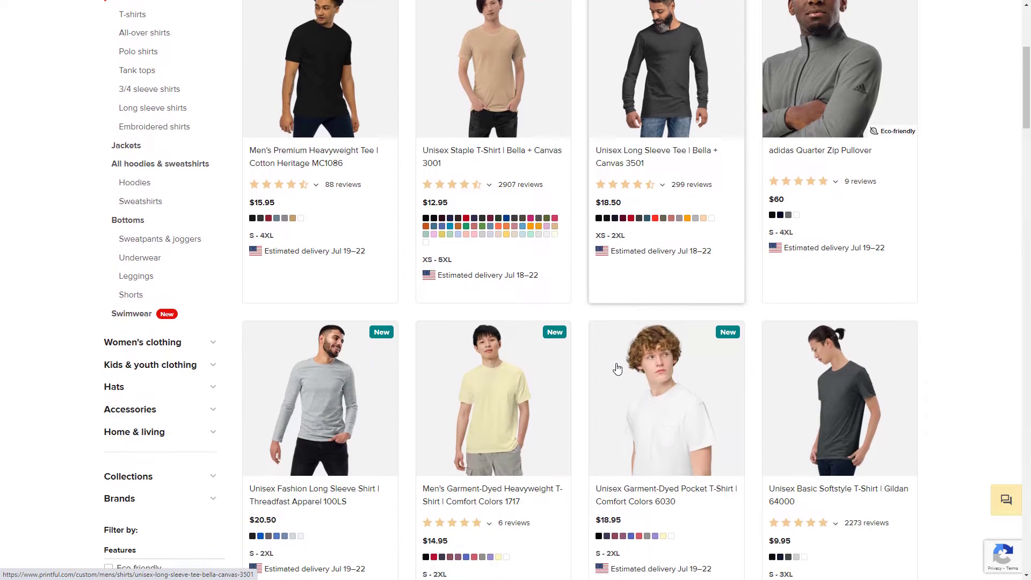
pyautogui.scroll(-2, 323, 443)
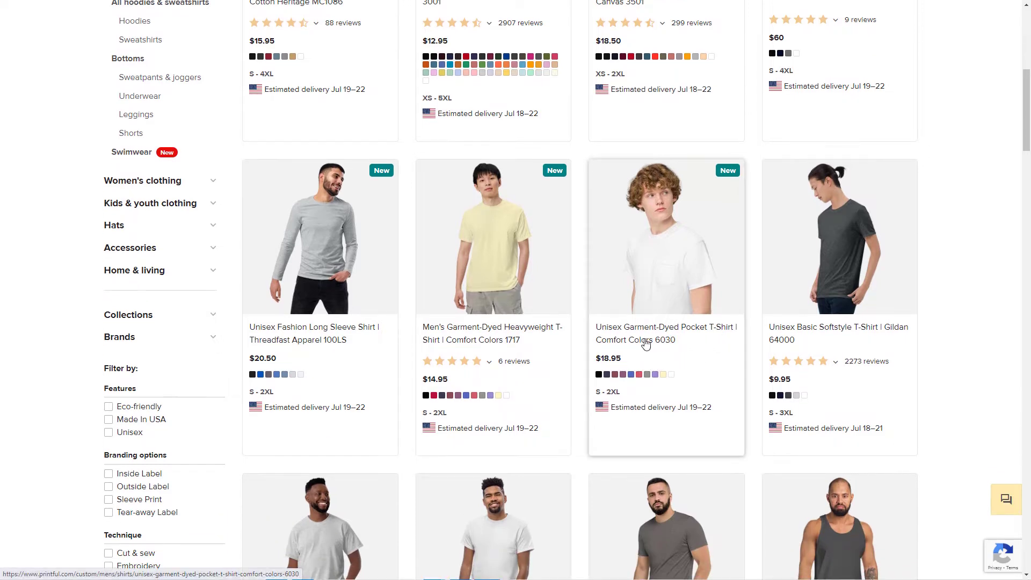
pyautogui.scroll(-2, 641, 339)
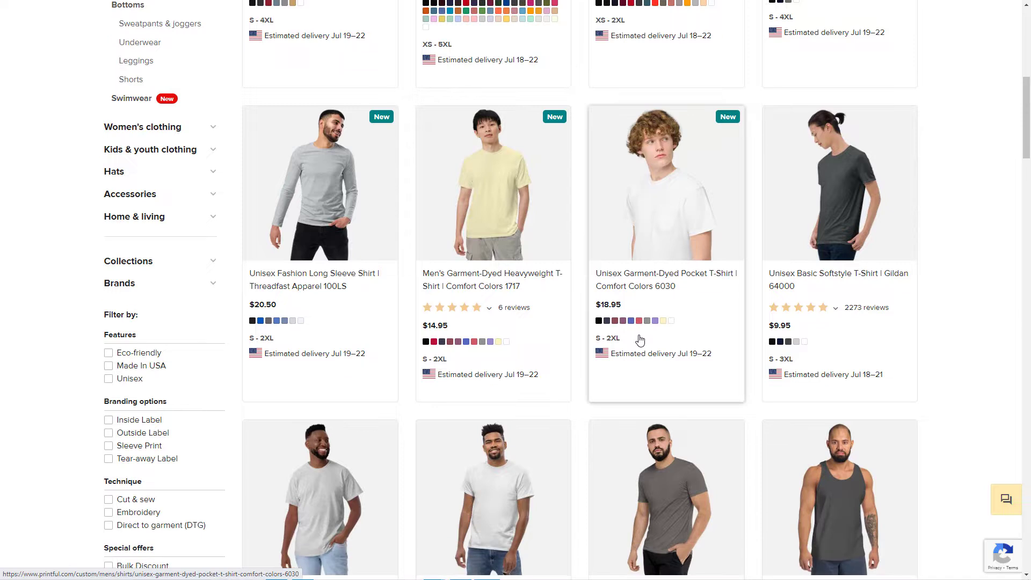
pyautogui.scroll(-4, 639, 339)
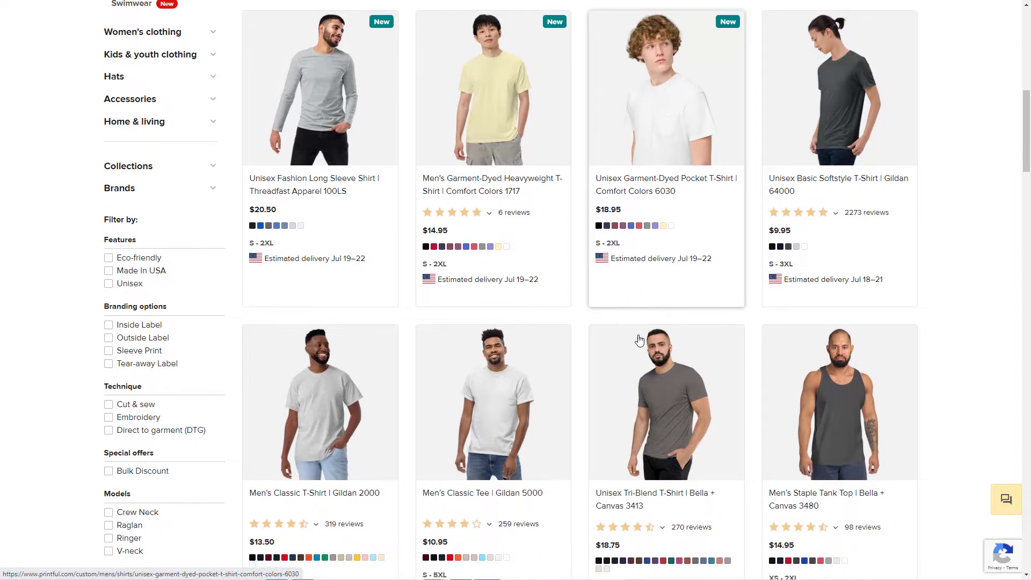
pyautogui.scroll(-1, 639, 339)
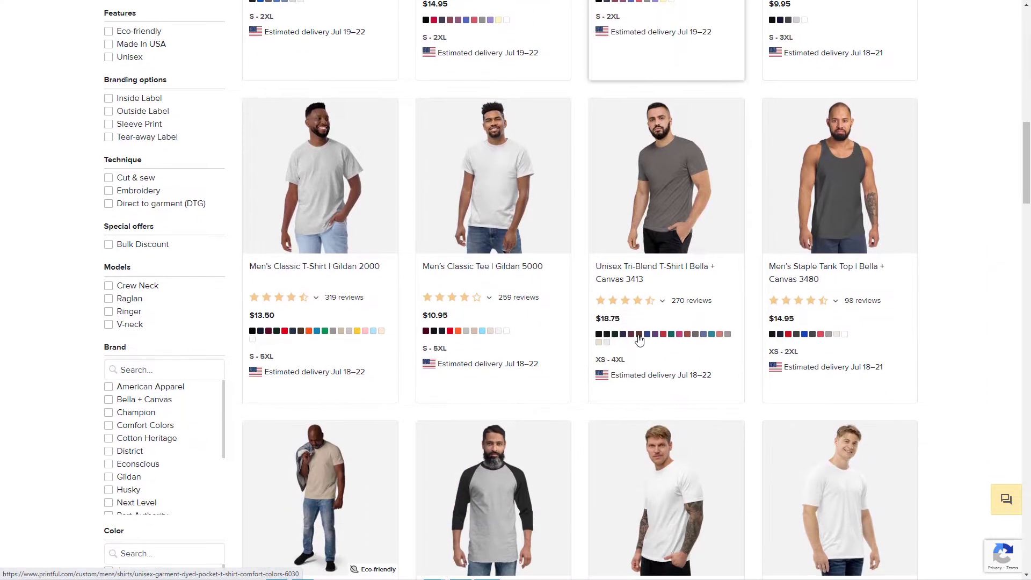
pyautogui.scroll(-1, 640, 339)
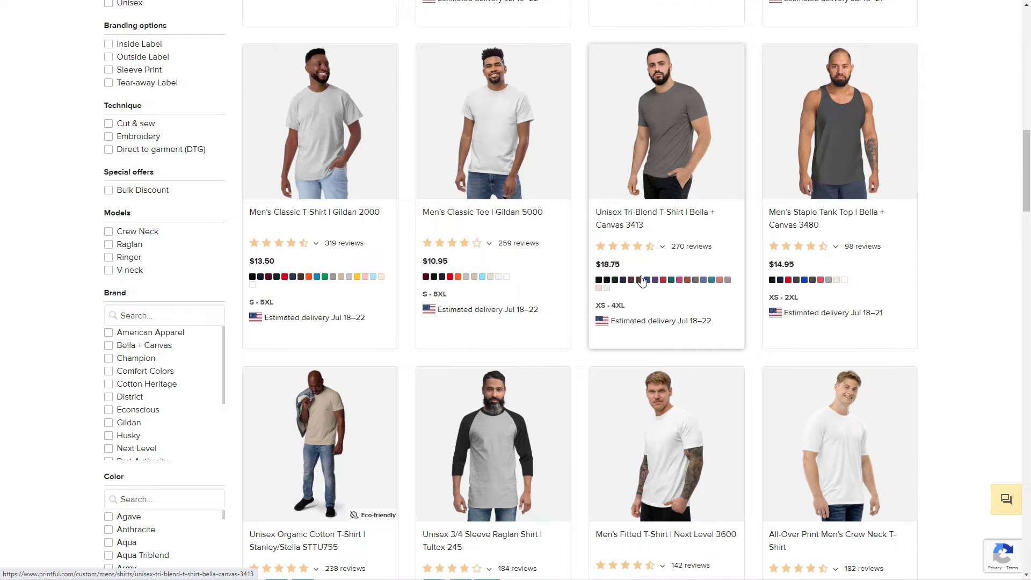
pyautogui.scroll(15, 642, 280)
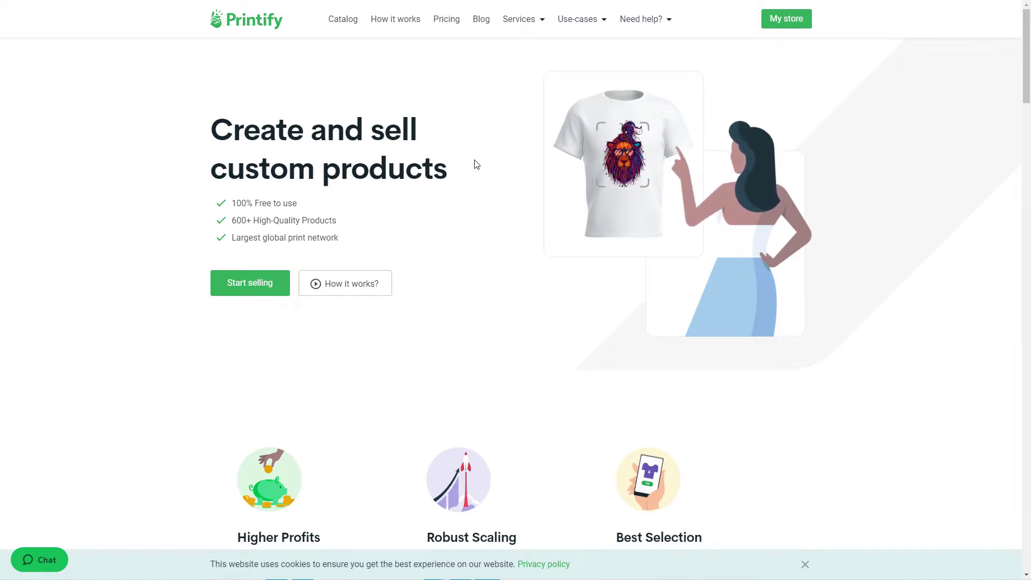
# Step: Review the Printify homepage, covering its benefits, product design section and the store platforms it integrates with
pyautogui.scroll(-6, 475, 164)
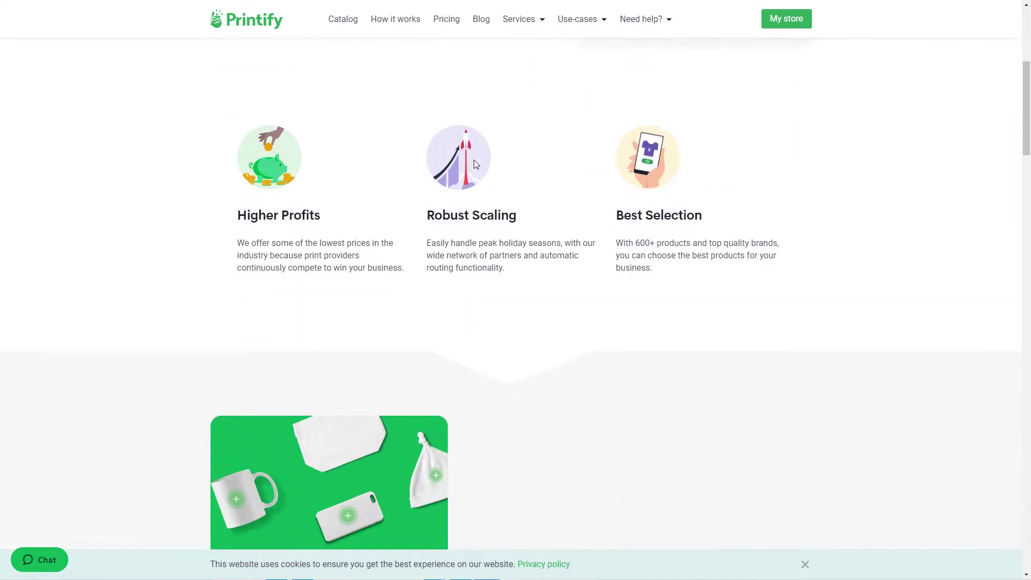
pyautogui.scroll(-6, 475, 164)
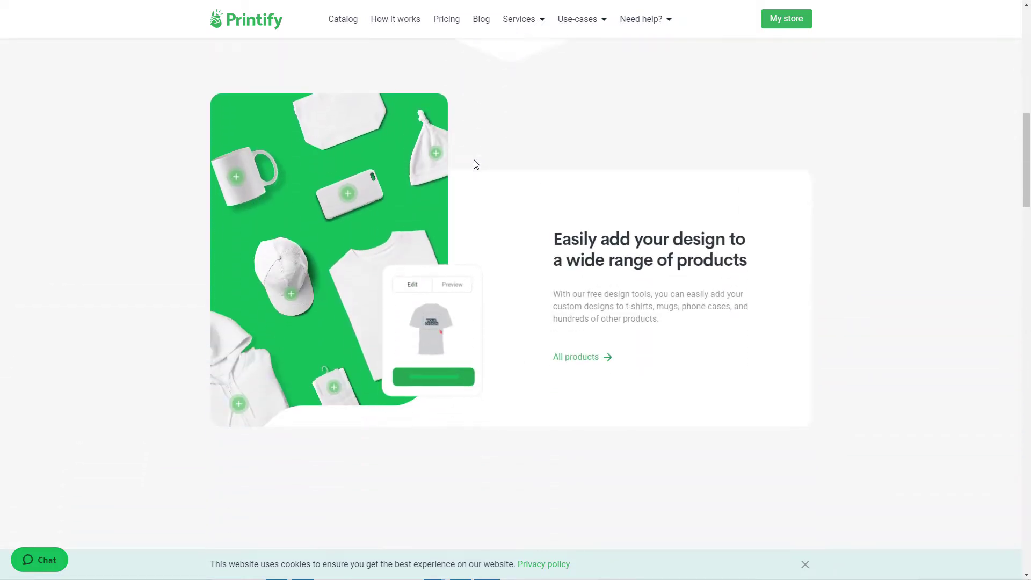
pyautogui.scroll(-3, 475, 163)
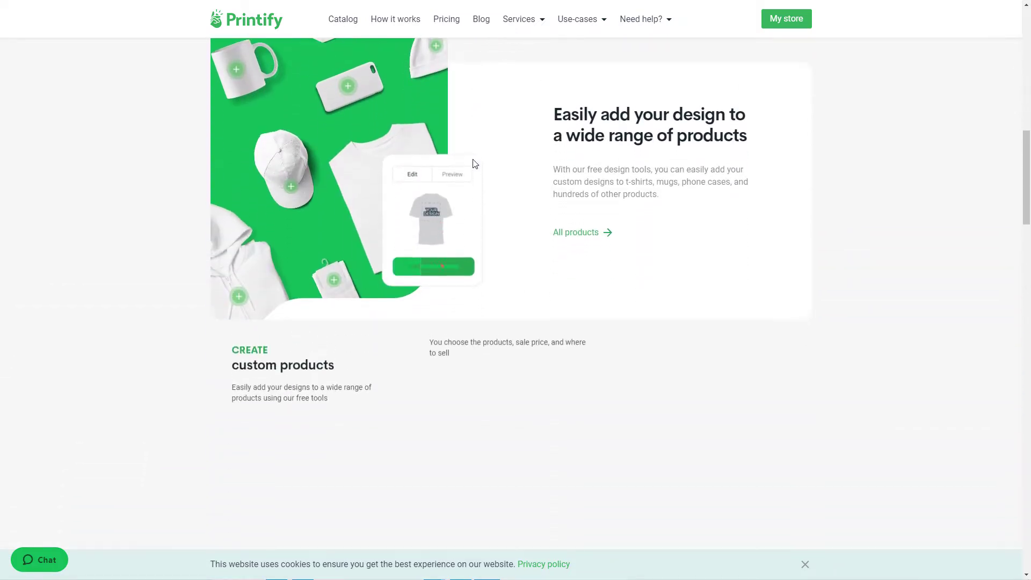
pyautogui.scroll(-10, 475, 163)
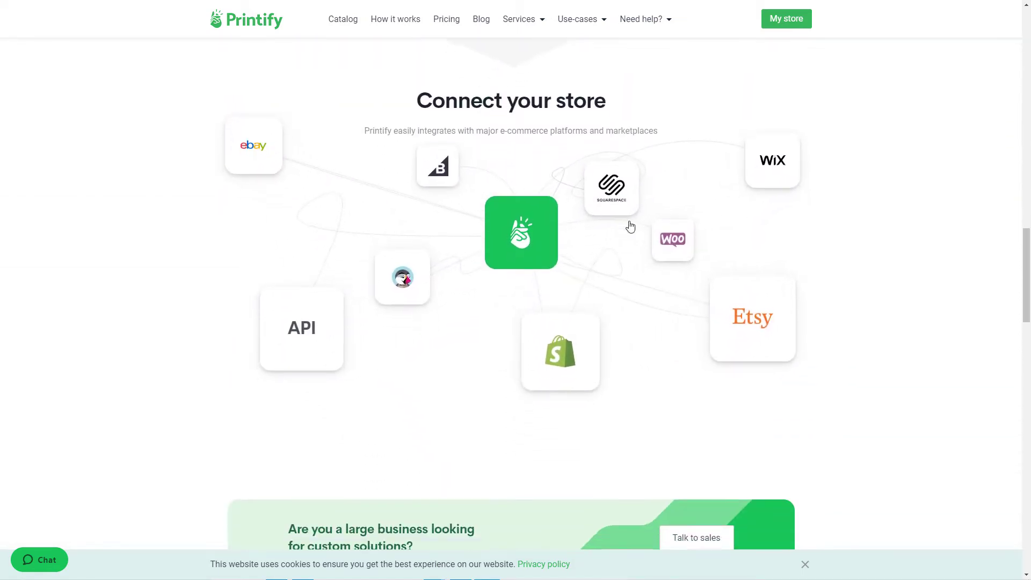
pyautogui.scroll(-2, 618, 223)
pyautogui.scroll(-2, 618, 234)
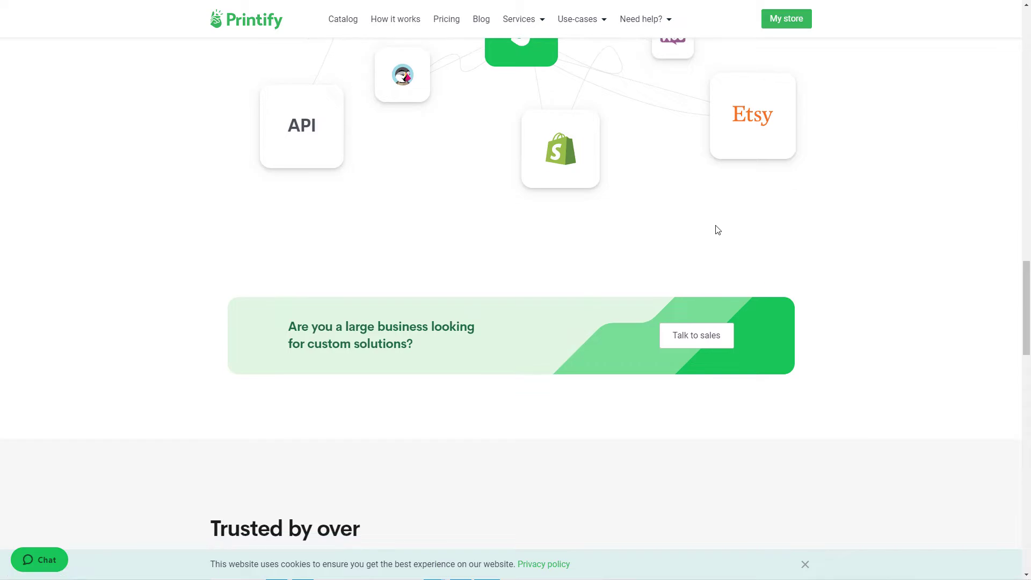
pyautogui.scroll(12, 714, 226)
pyautogui.scroll(15, 698, 215)
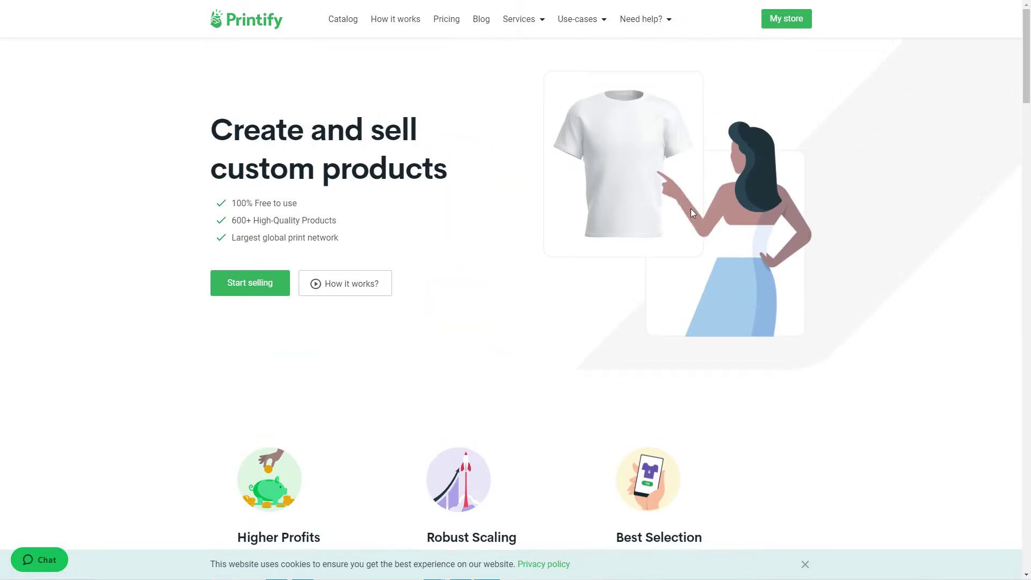
# Step: Open the T-shirts category under Women's Clothing in the Printify catalog
pyautogui.click(337, 21)
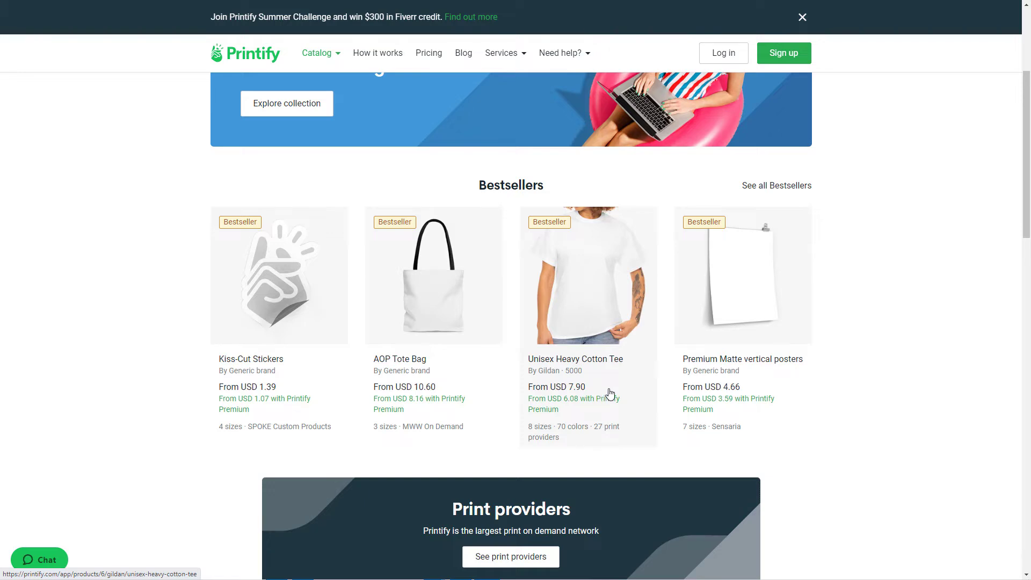
pyautogui.scroll(-6, 599, 386)
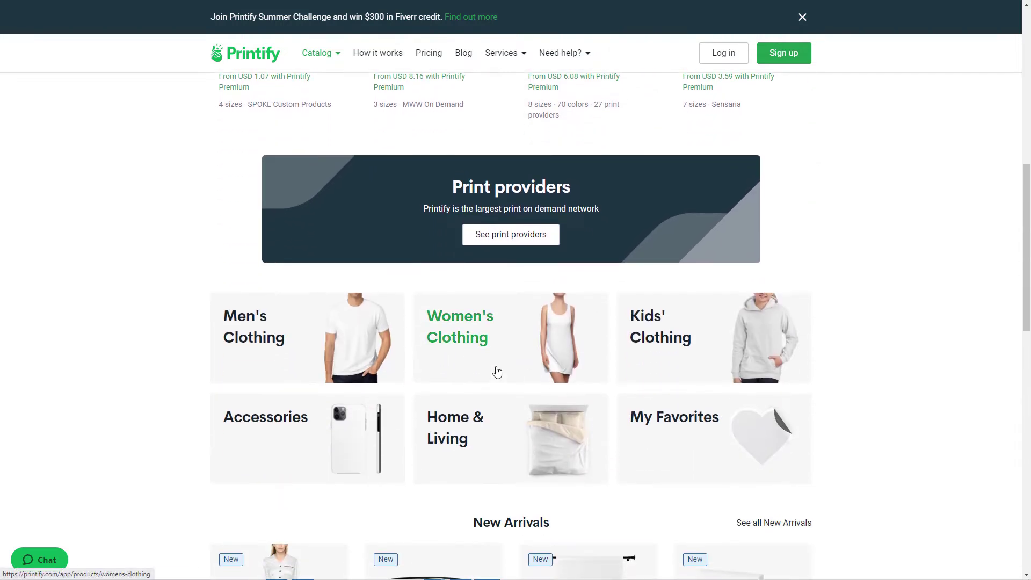
pyautogui.click(491, 339)
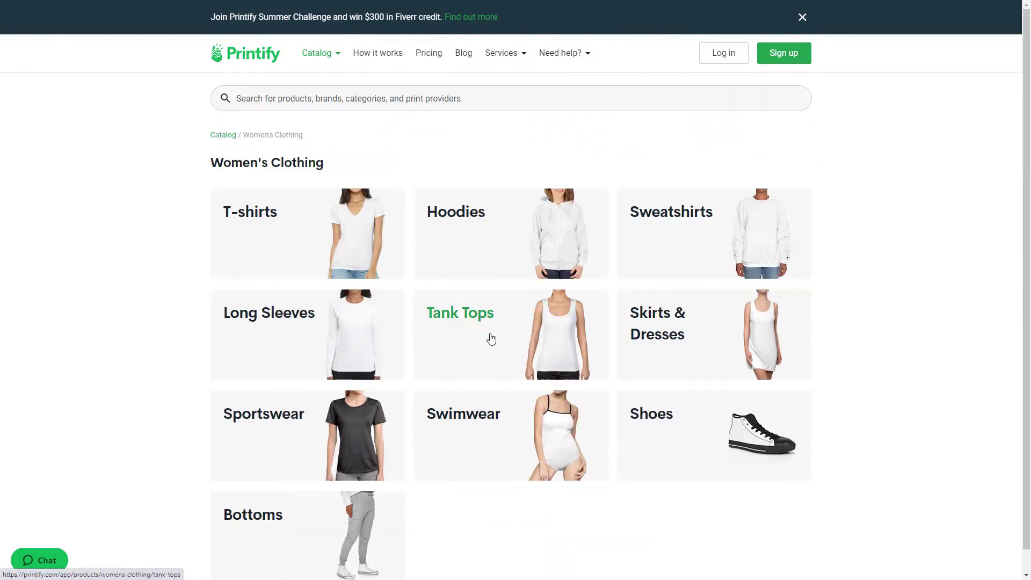
pyautogui.click(285, 242)
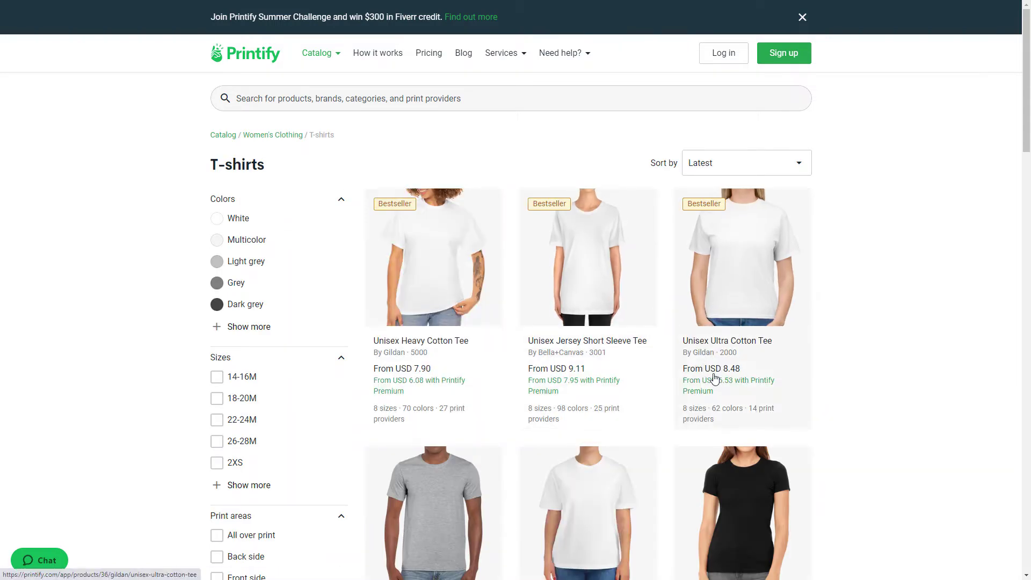
# Step: Look through the women's T-shirts, comparing regular and Premium prices, sizes, colors and print providers
pyautogui.scroll(-1, 714, 378)
pyautogui.scroll(-1, 712, 379)
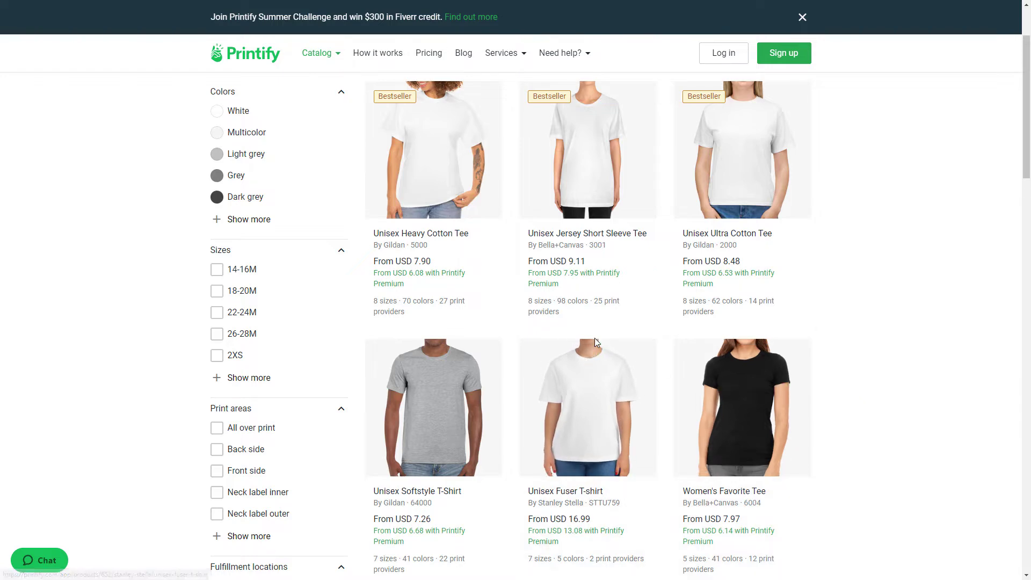
pyautogui.scroll(1, 595, 340)
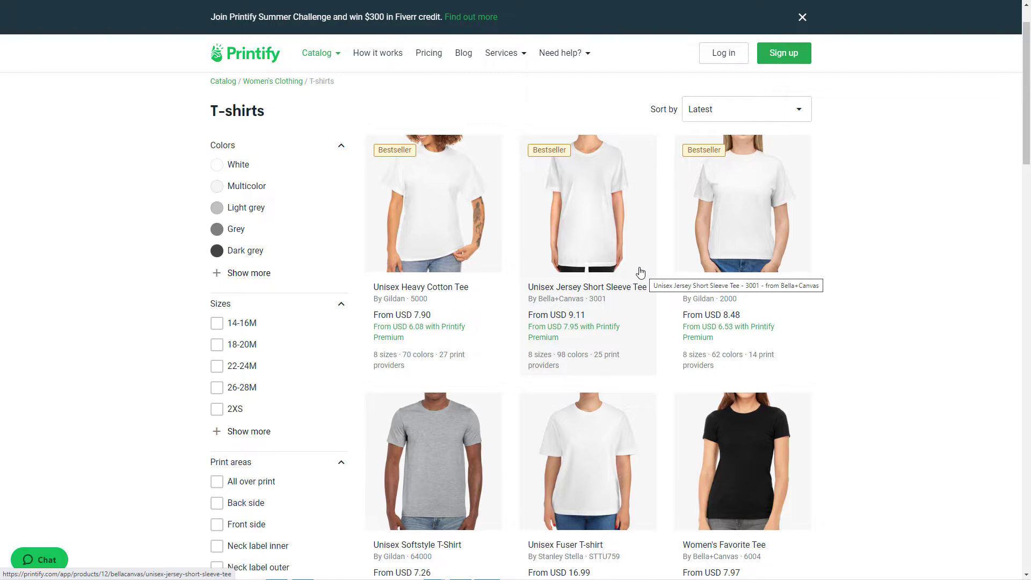
pyautogui.scroll(-4, 640, 273)
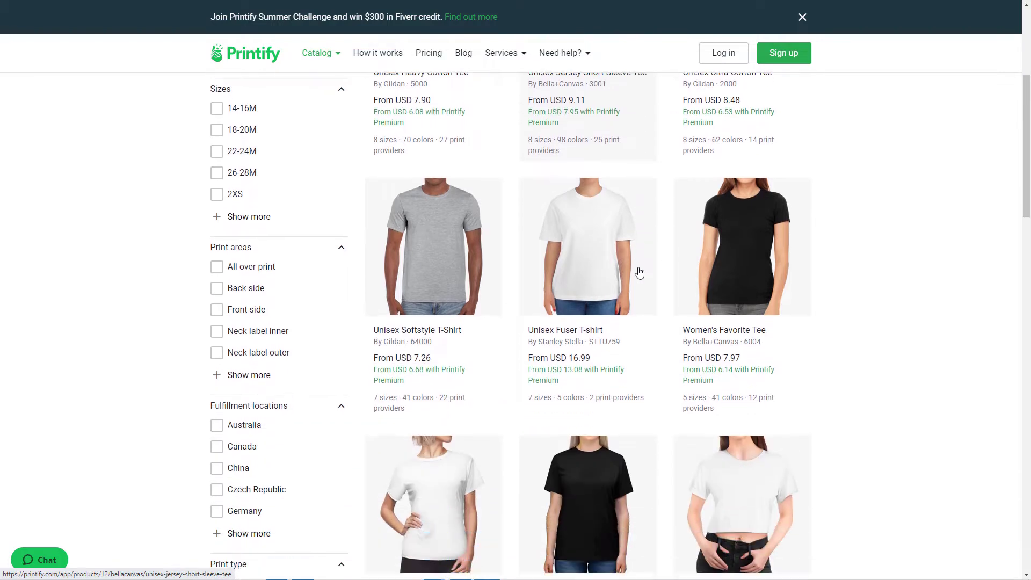
pyautogui.scroll(-1, 639, 273)
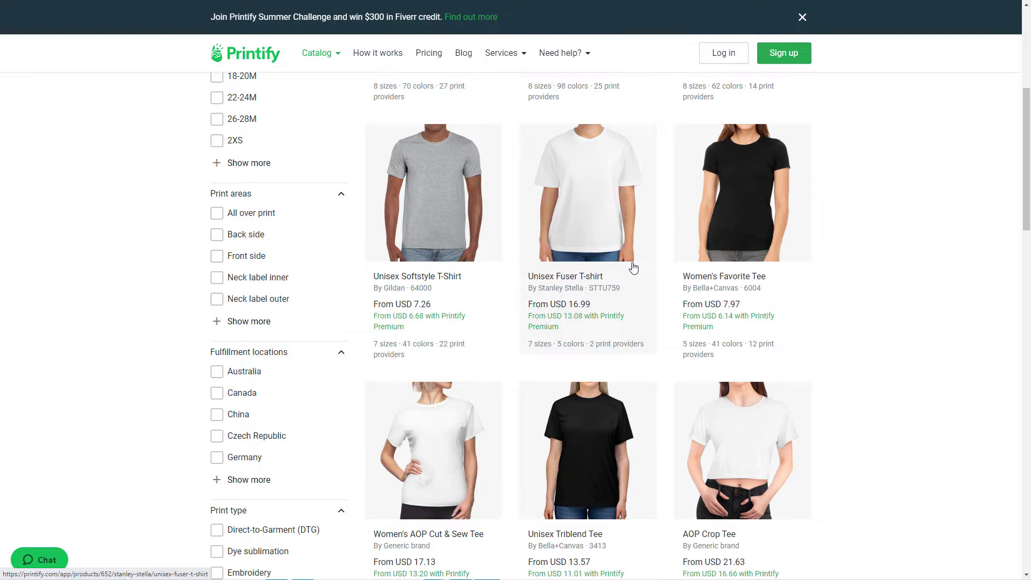
pyautogui.scroll(-1, 634, 268)
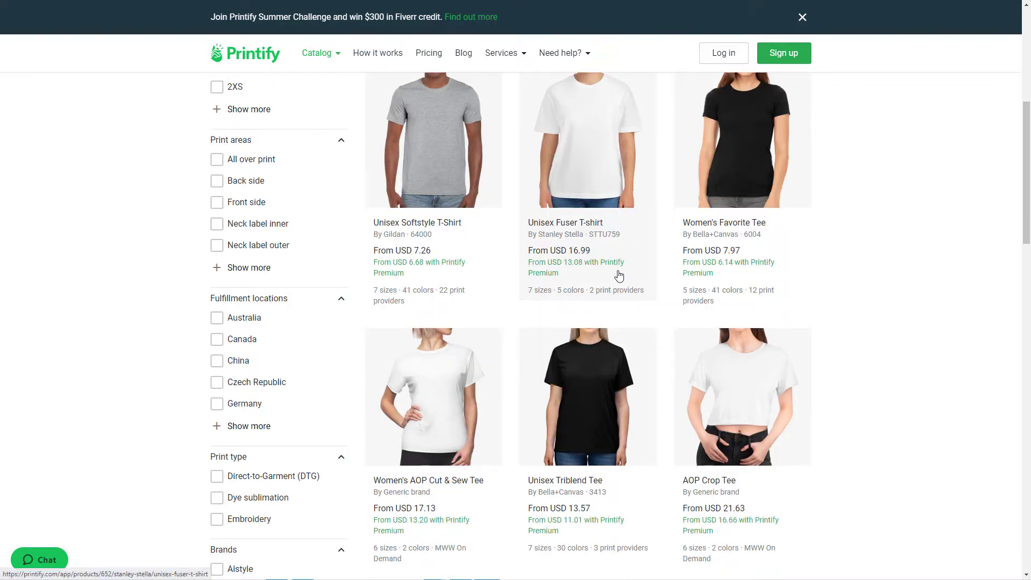
pyautogui.scroll(-5, 619, 275)
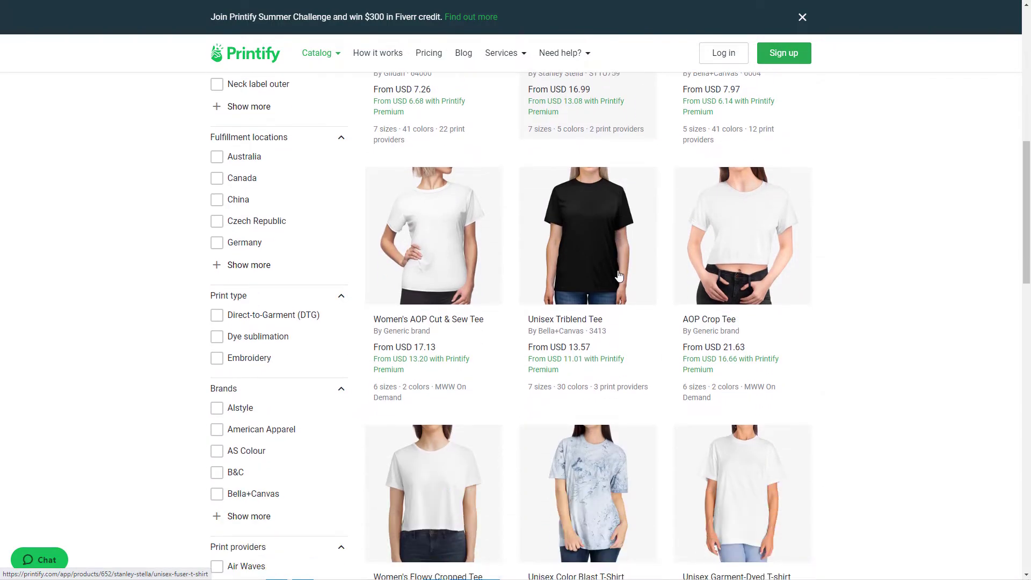
pyautogui.scroll(-5, 619, 276)
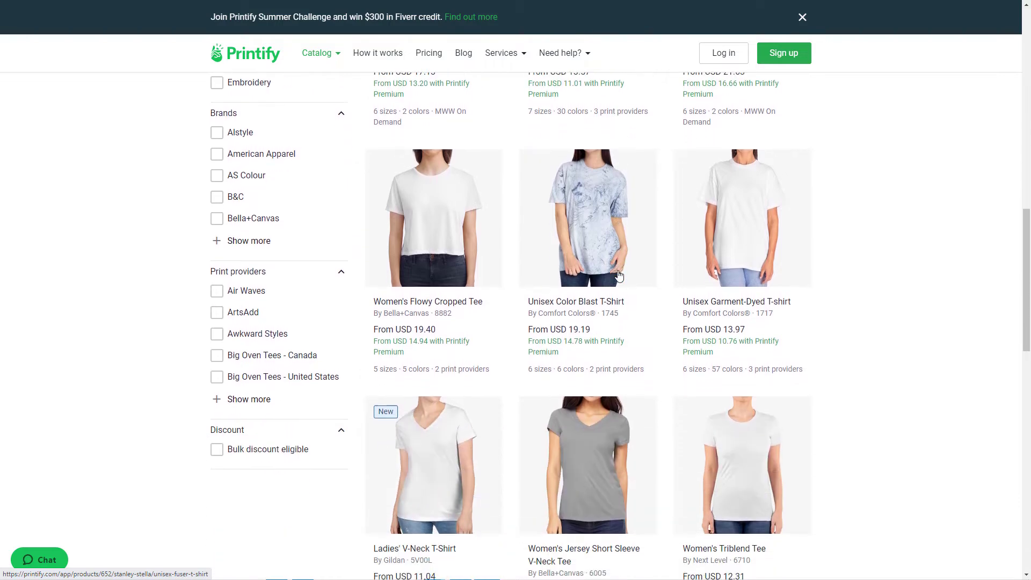
pyautogui.scroll(-7, 619, 276)
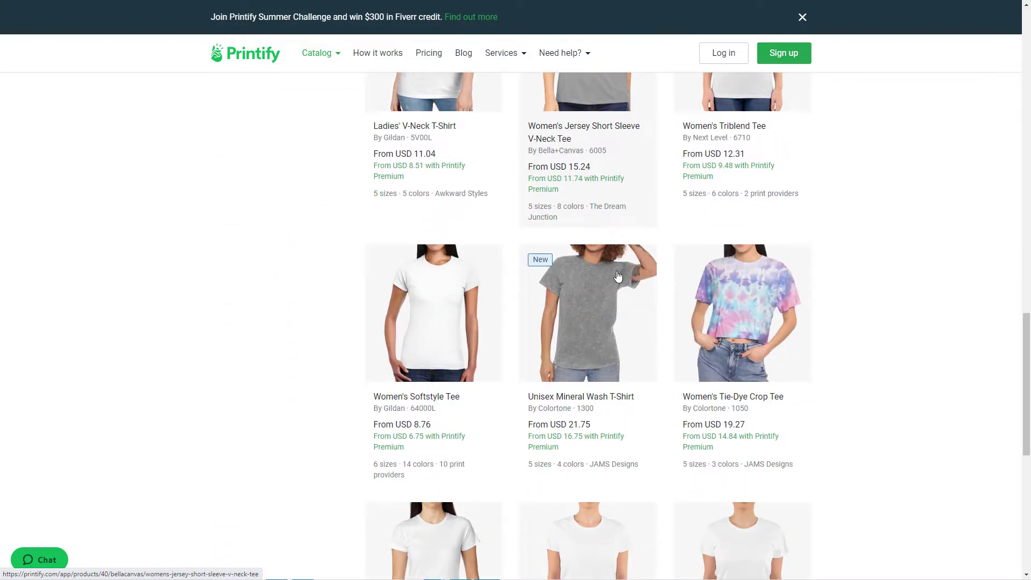
pyautogui.scroll(-1, 618, 276)
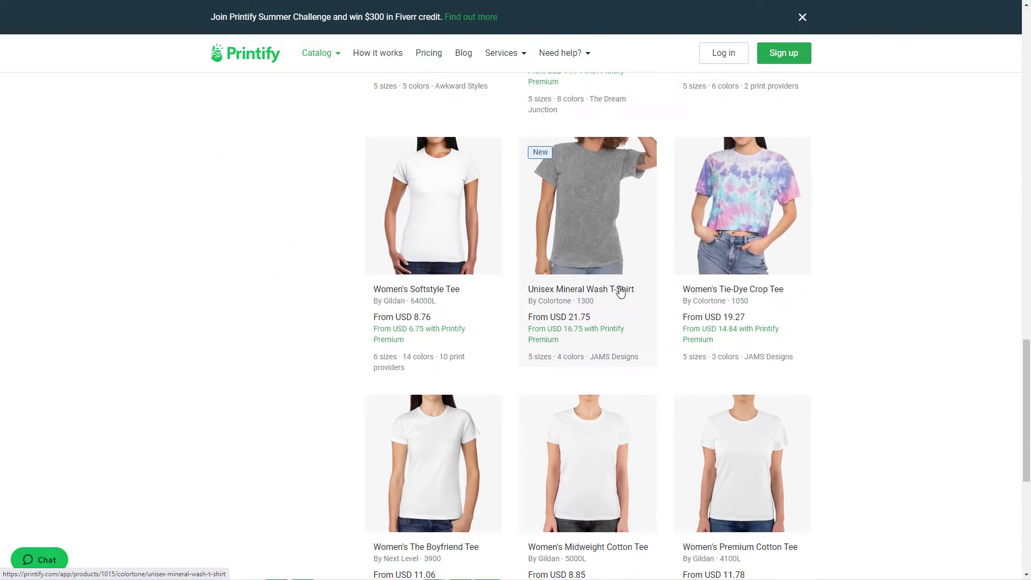
pyautogui.scroll(-4, 625, 290)
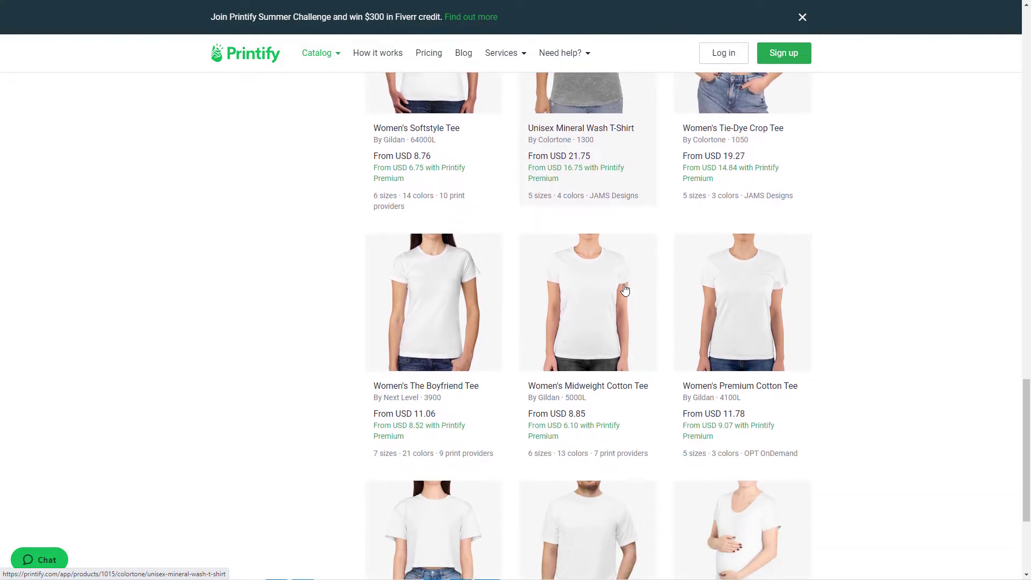
# Step: Examine the rest of the women's T-shirt listings, from the Boyfriend Tee to the Maternity Tee, and revisit the earlier models
pyautogui.scroll(-3, 625, 290)
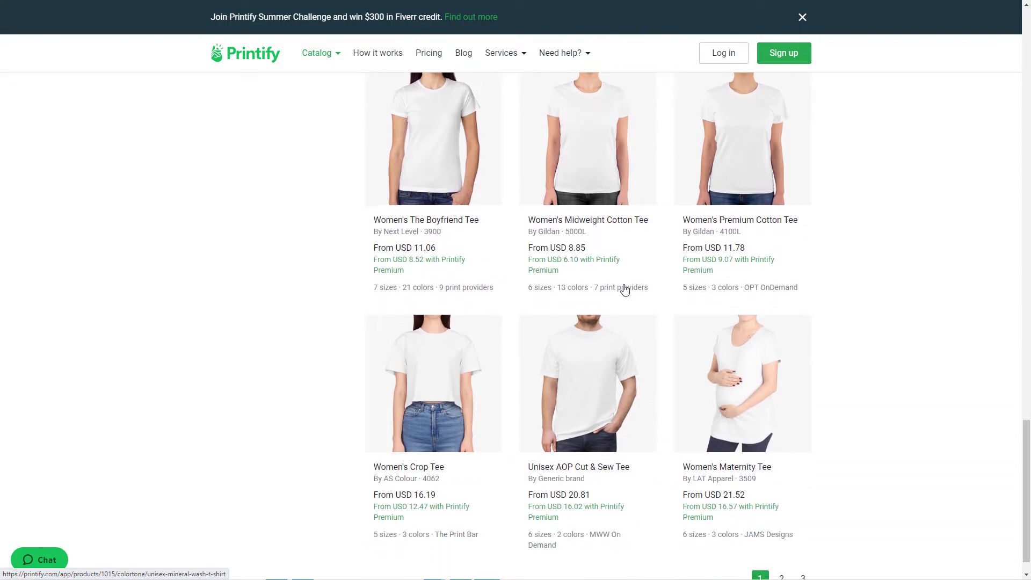
pyautogui.scroll(8, 641, 286)
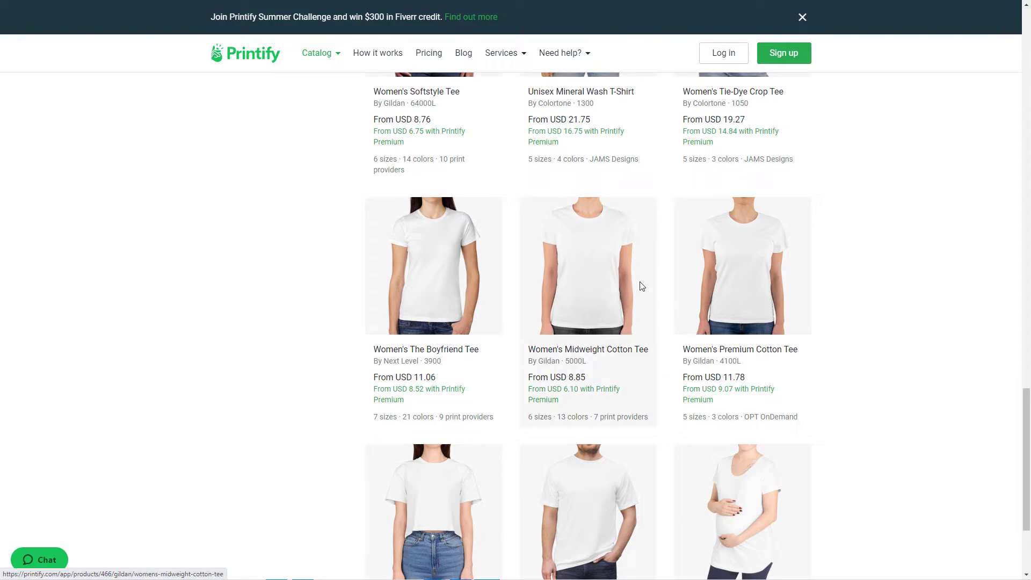
pyautogui.scroll(11, 640, 287)
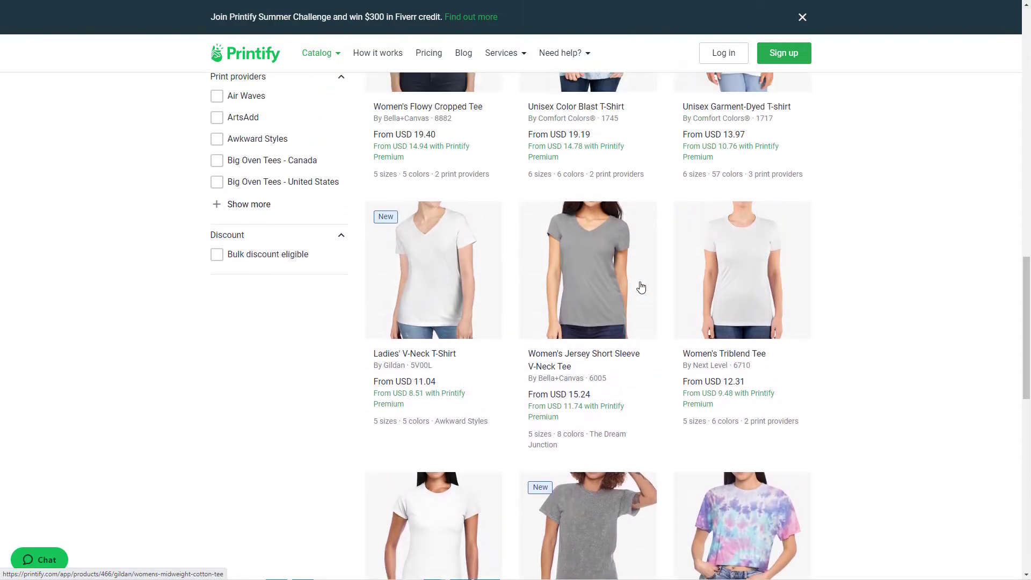
pyautogui.scroll(10, 641, 288)
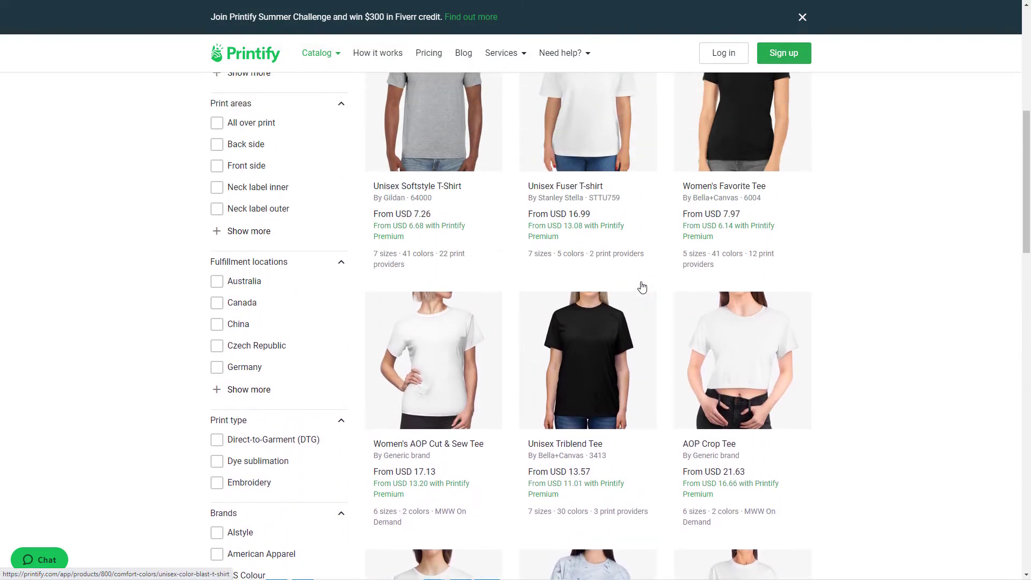
pyautogui.scroll(3, 644, 287)
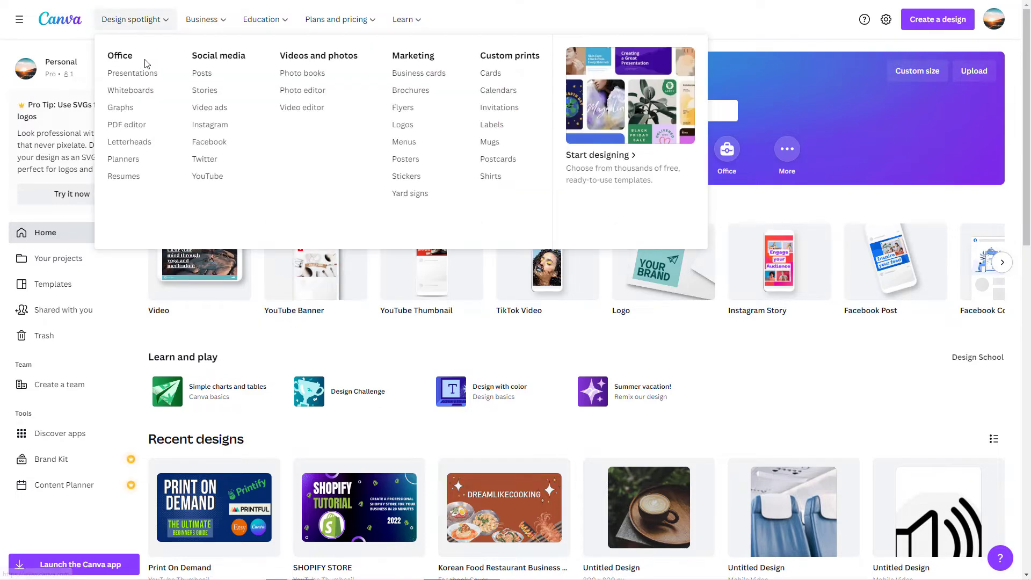
# Step: In Canva, create a new custom-size design 4500 px wide and 5100 px high
pyautogui.moveTo(251, 233)
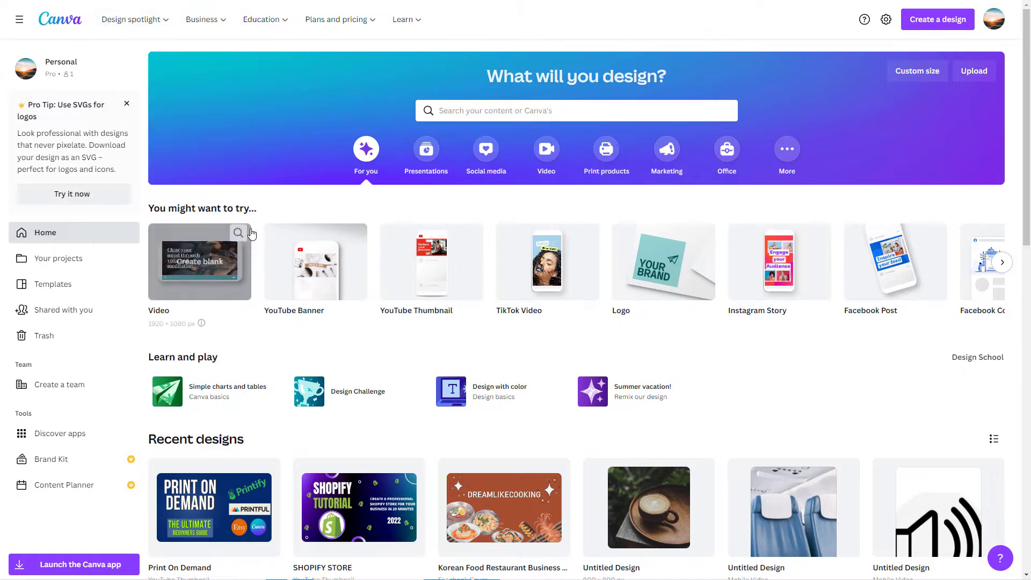
pyautogui.click(946, 21)
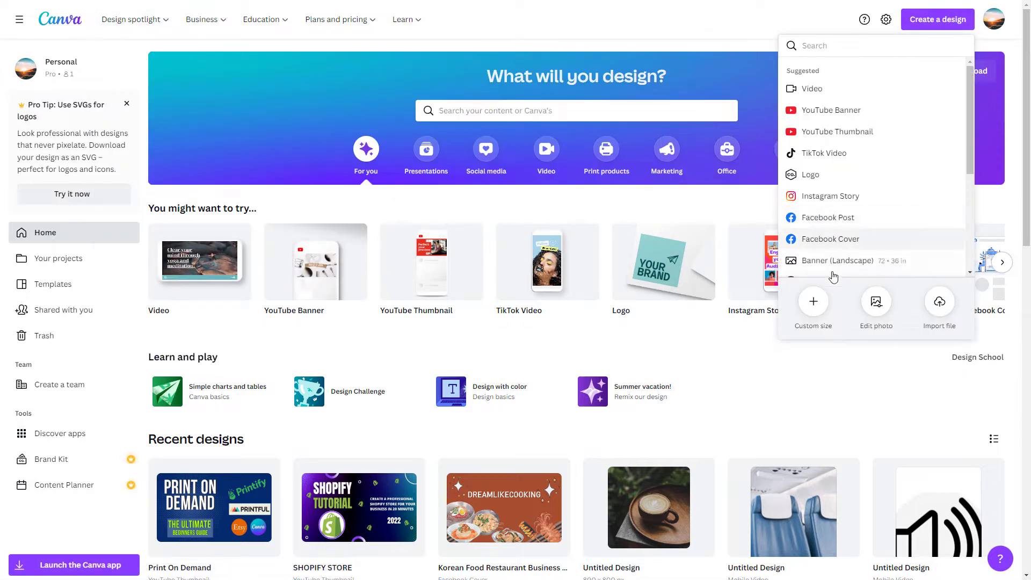
pyautogui.click(813, 301)
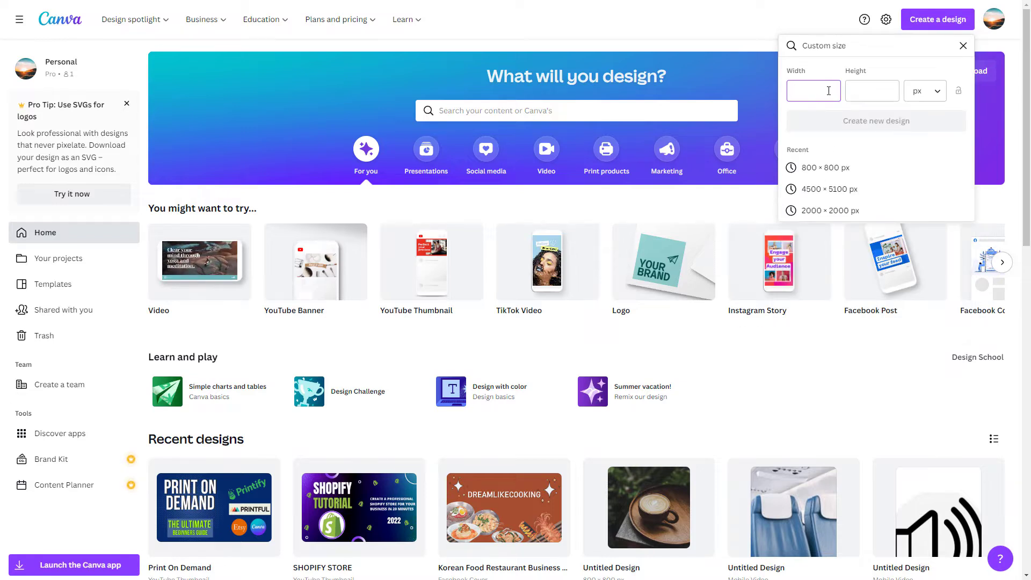
pyautogui.write('4500')
pyautogui.click(869, 92)
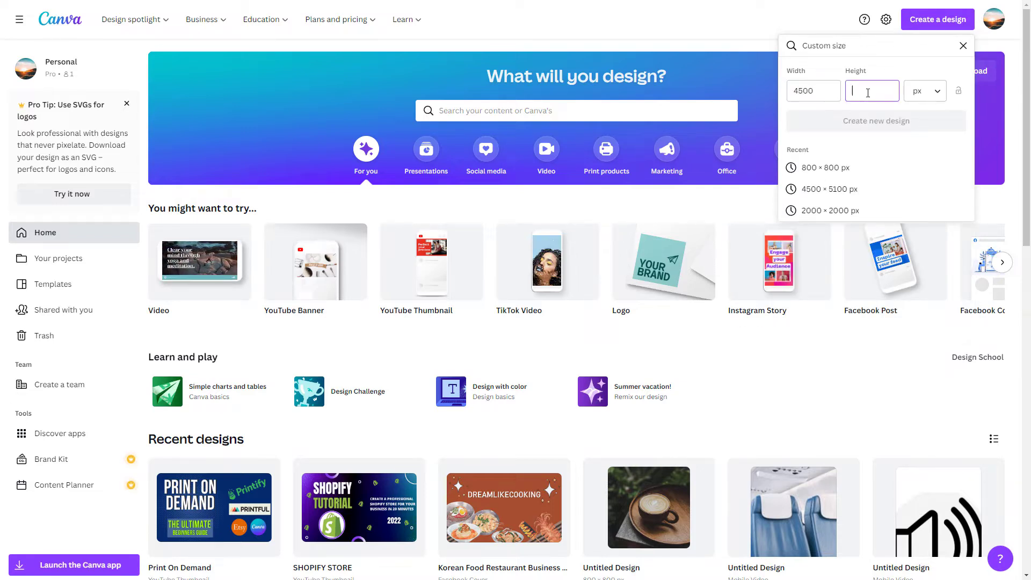
pyautogui.write('52')
pyautogui.press('BackSpace')
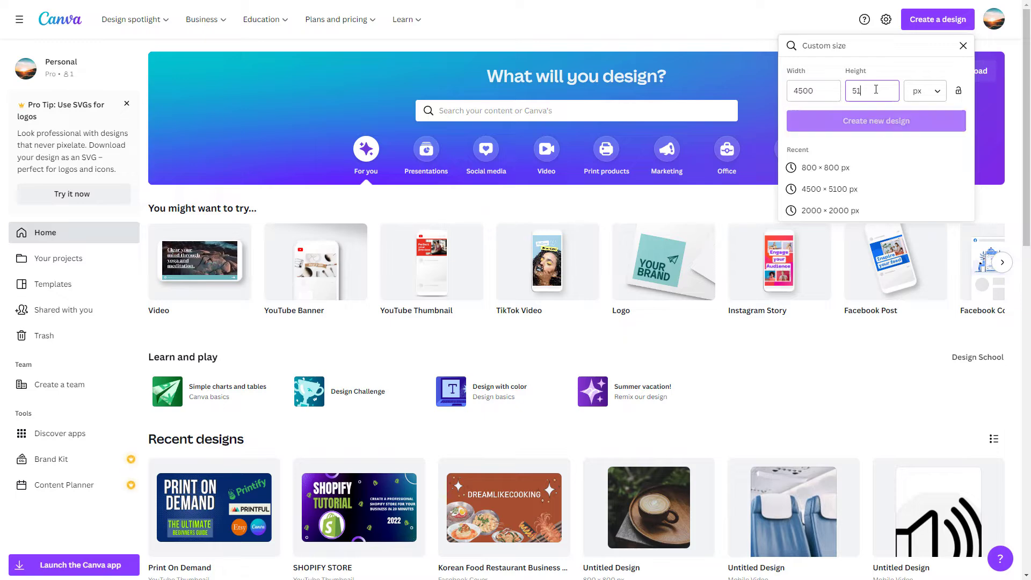
pyautogui.write('100')
pyautogui.click(867, 123)
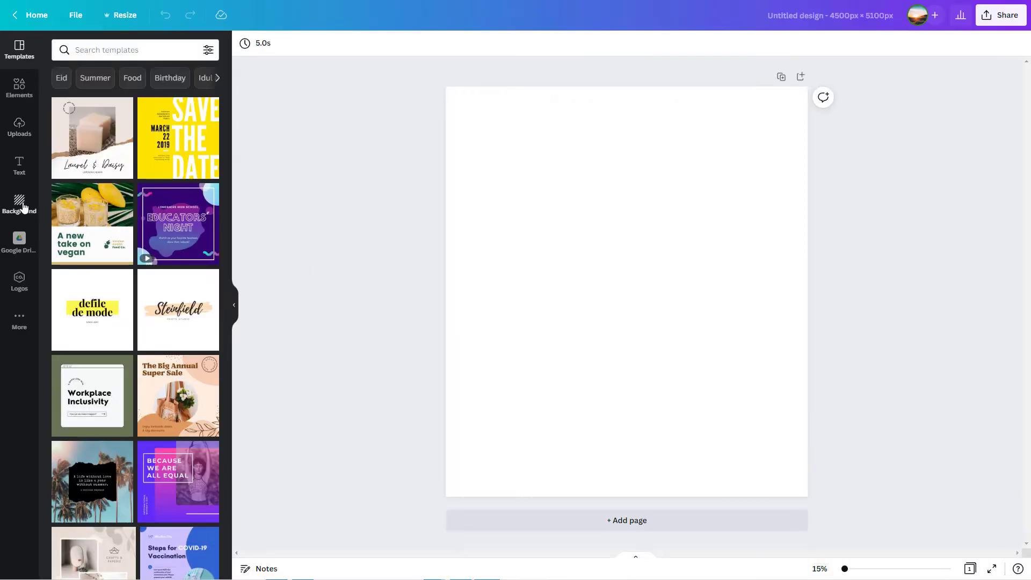
# Step: Search the elements for popcorn and add the red-and-white striped bucket with loose popcorn at its base to the page
pyautogui.click(19, 94)
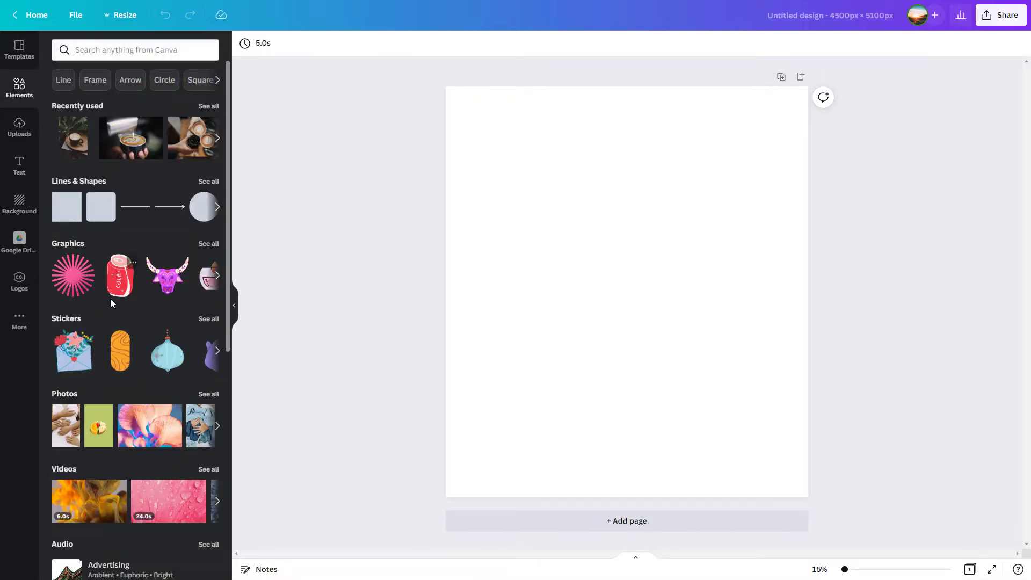
pyautogui.click(134, 49)
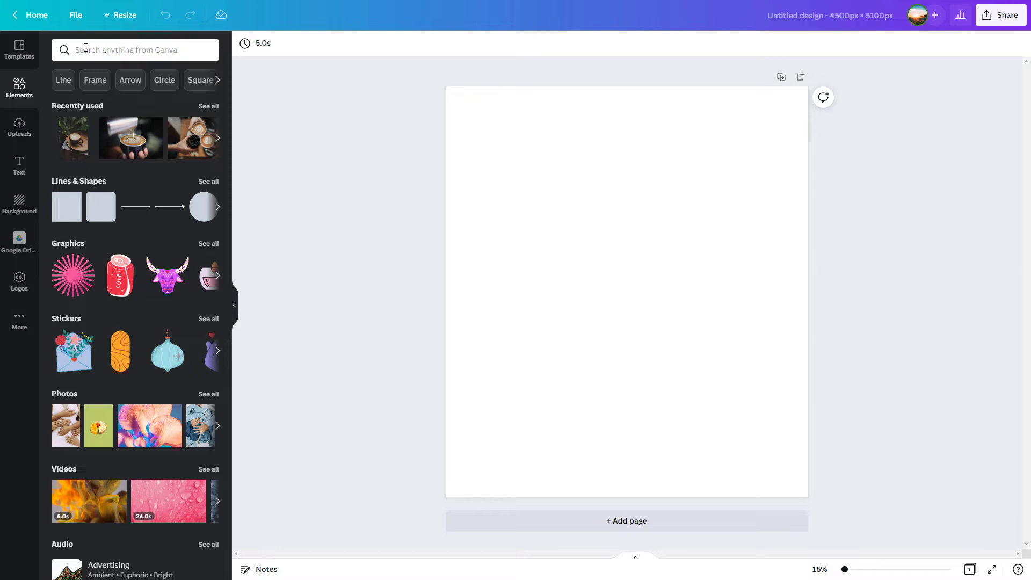
pyautogui.write('pop')
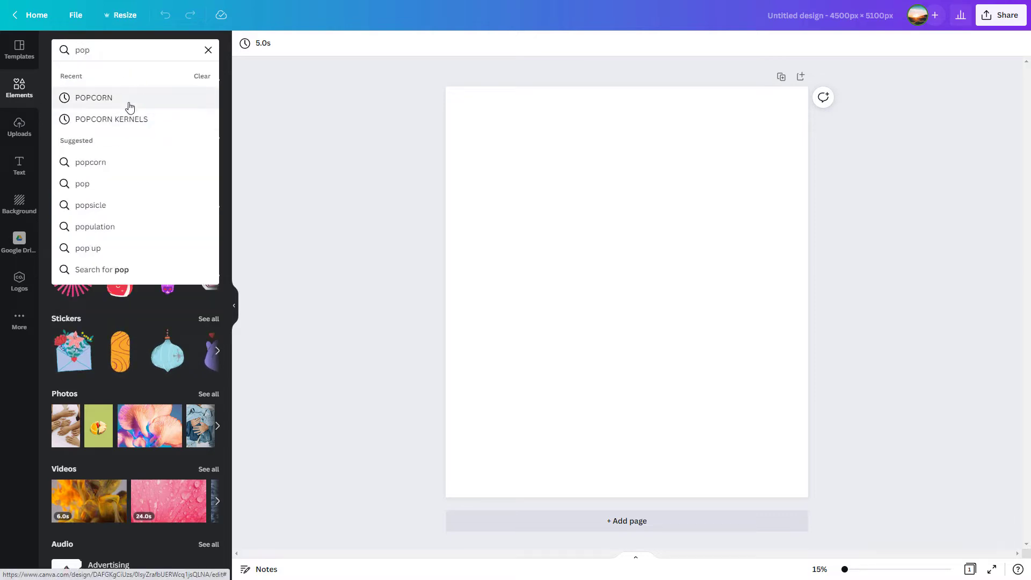
pyautogui.click(94, 97)
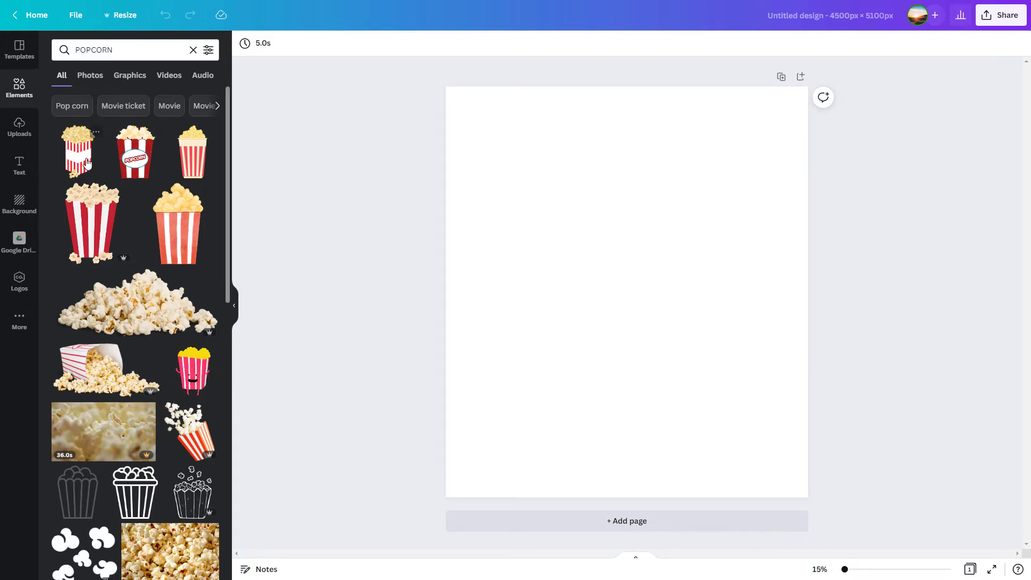
pyautogui.click(77, 244)
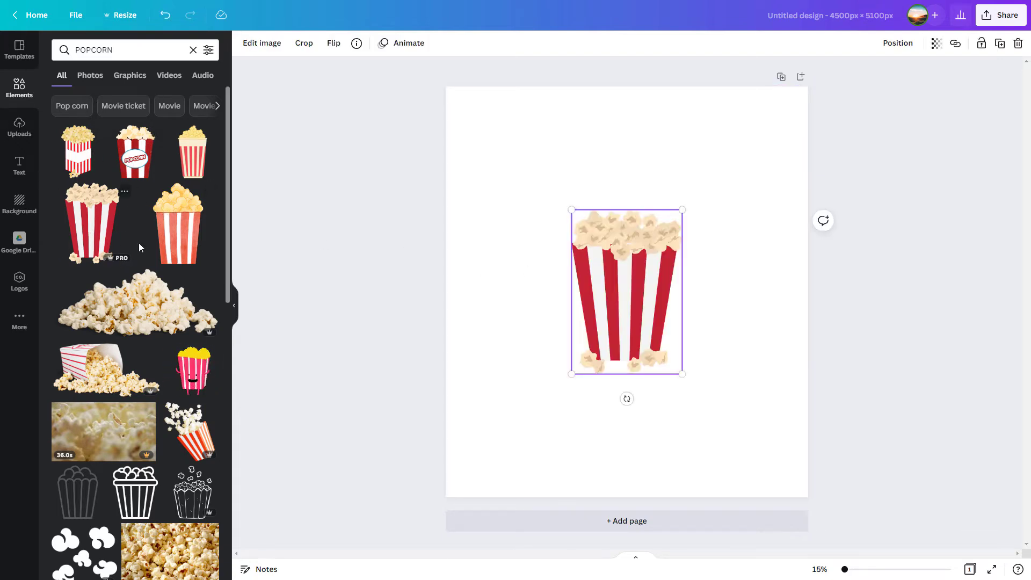
pyautogui.moveTo(611, 298)
pyautogui.mouseDown()
pyautogui.moveTo(631, 275)
pyautogui.moveTo(611, 299)
pyautogui.mouseUp()
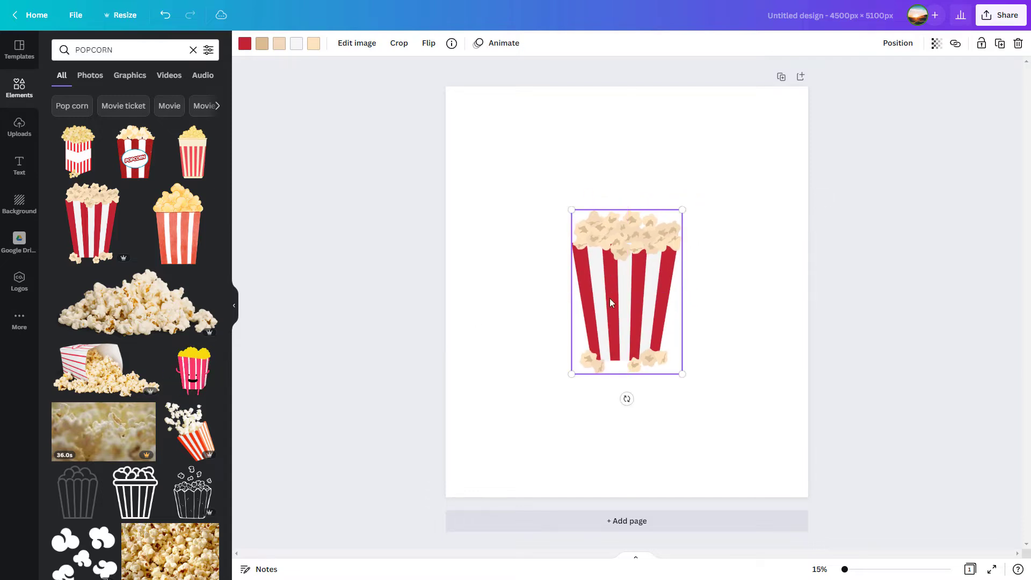
# Step: Set the page's background color to black
pyautogui.click(491, 311)
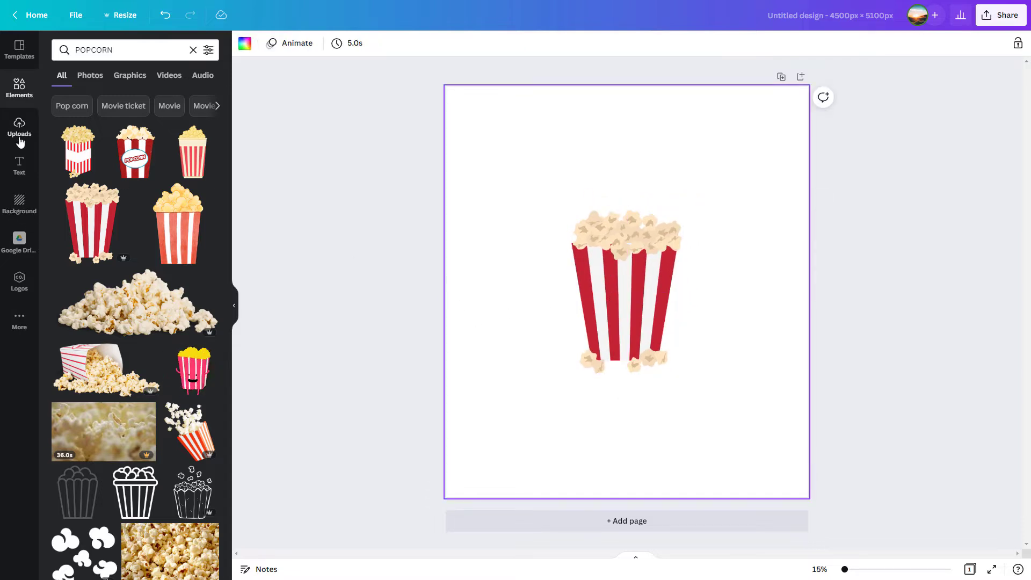
pyautogui.click(21, 207)
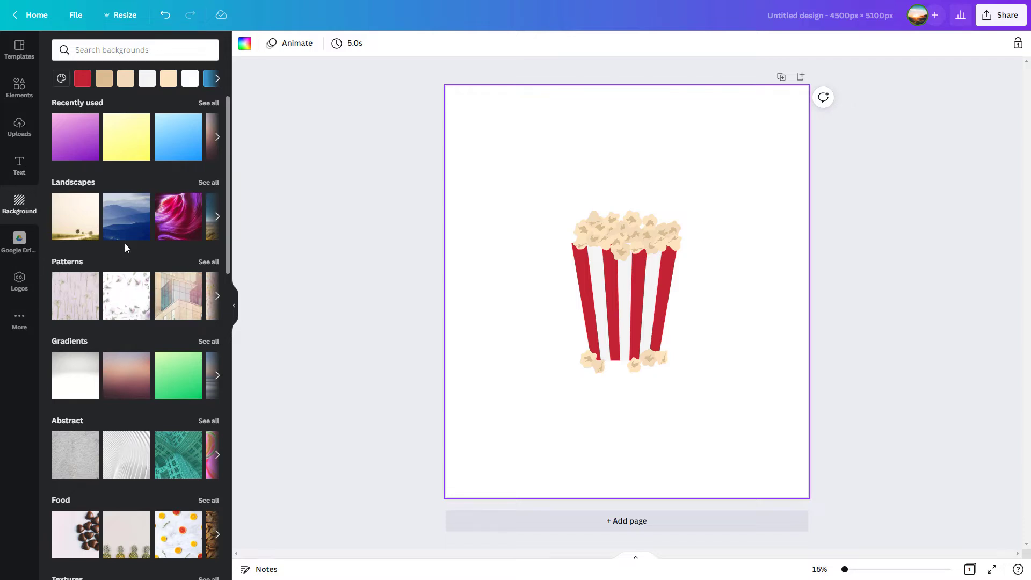
pyautogui.click(19, 89)
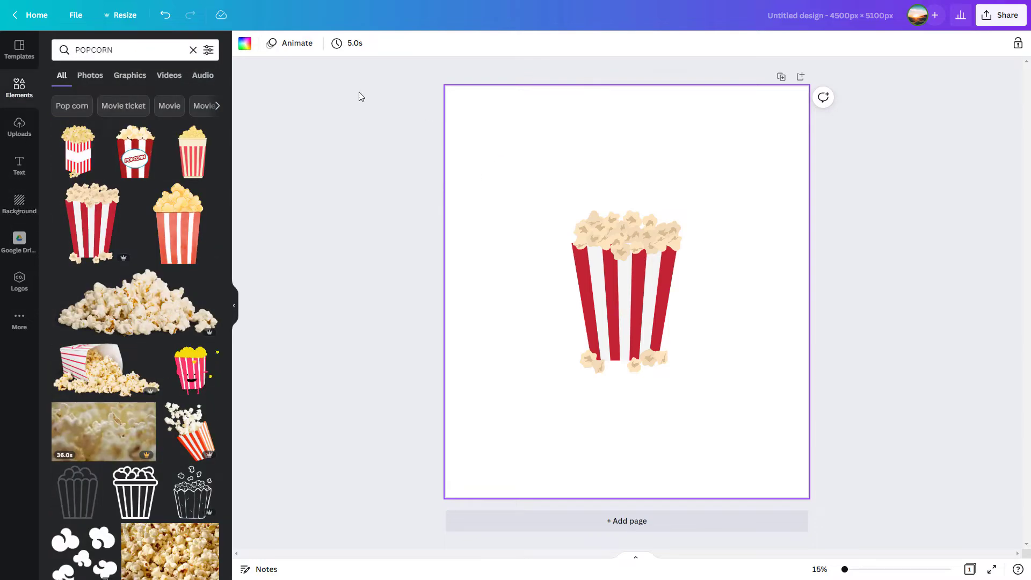
pyautogui.click(245, 43)
pyautogui.click(63, 264)
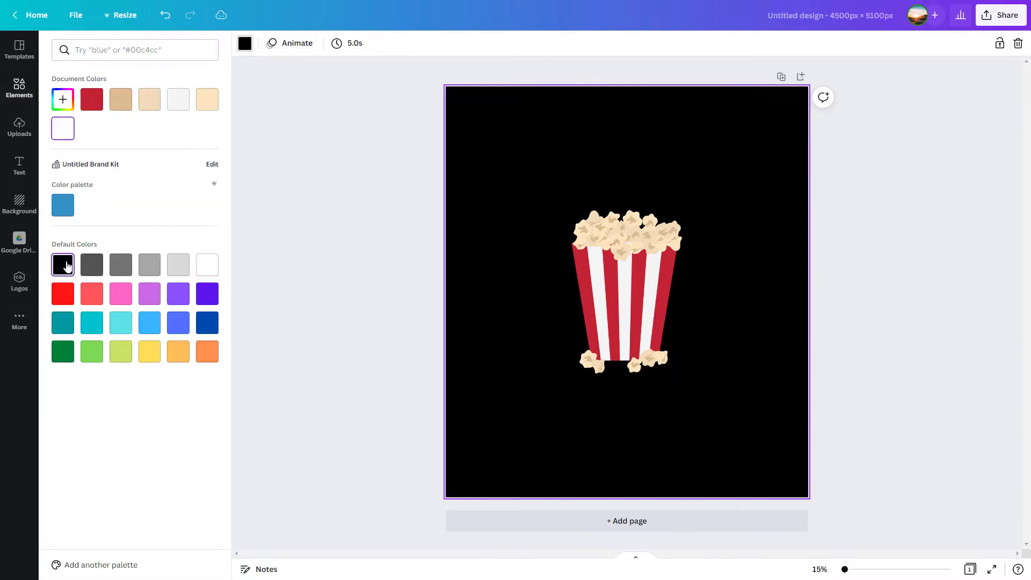
# Step: Shrink the popcorn bucket to about two thirds of its size and center it horizontally in the page's upper part
pyautogui.click(623, 296)
pyautogui.moveTo(624, 296); pyautogui.dragTo(622, 243)
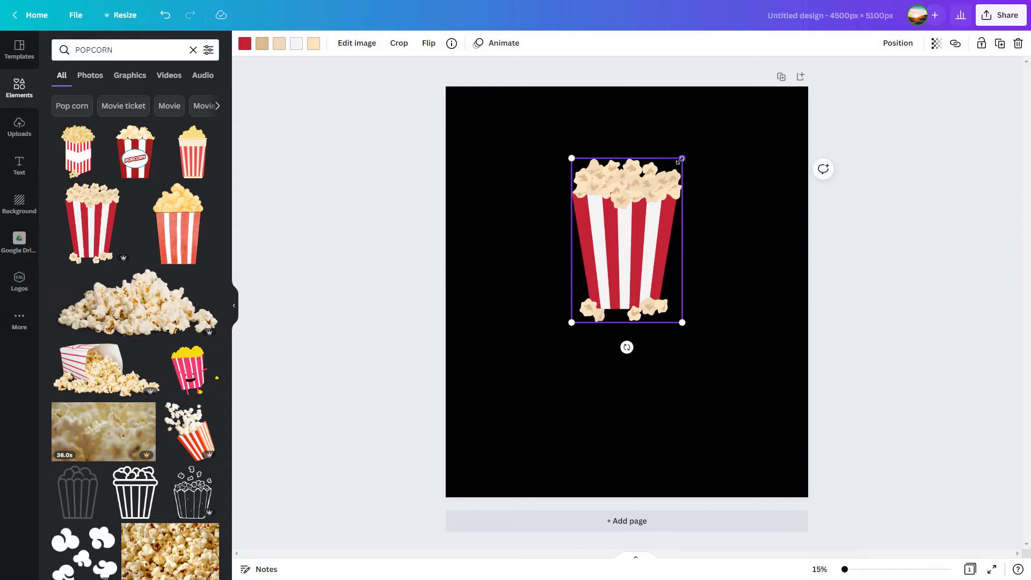
pyautogui.moveTo(680, 157); pyautogui.dragTo(647, 213)
pyautogui.moveTo(610, 280); pyautogui.dragTo(626, 214)
# Step: Add the COFFEE PLEASE font combination, enlarge it to about font size 334 and place it beneath the popcorn bucket
pyautogui.click(20, 164)
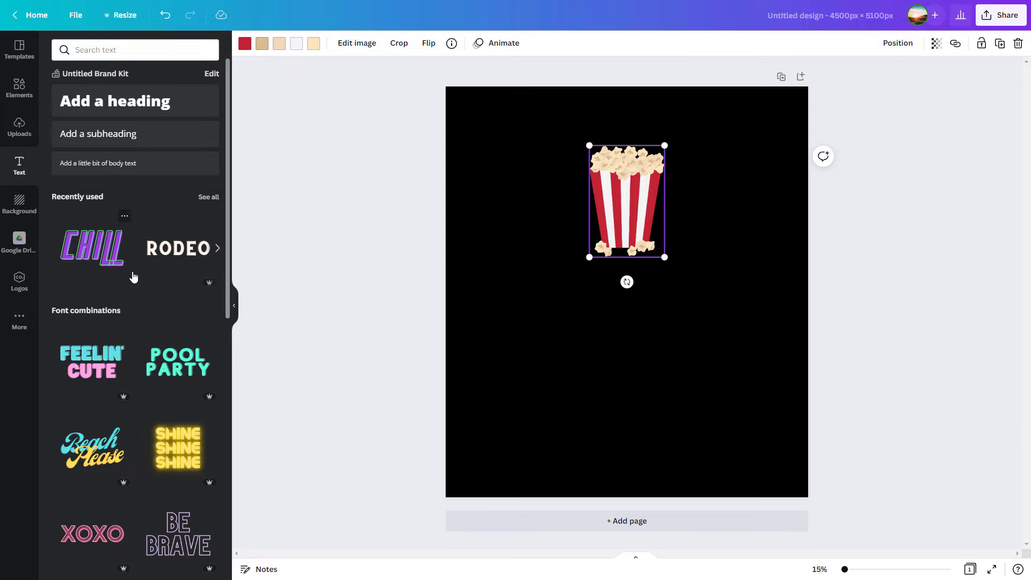
pyautogui.scroll(-5, 141, 312)
pyautogui.scroll(-8, 155, 347)
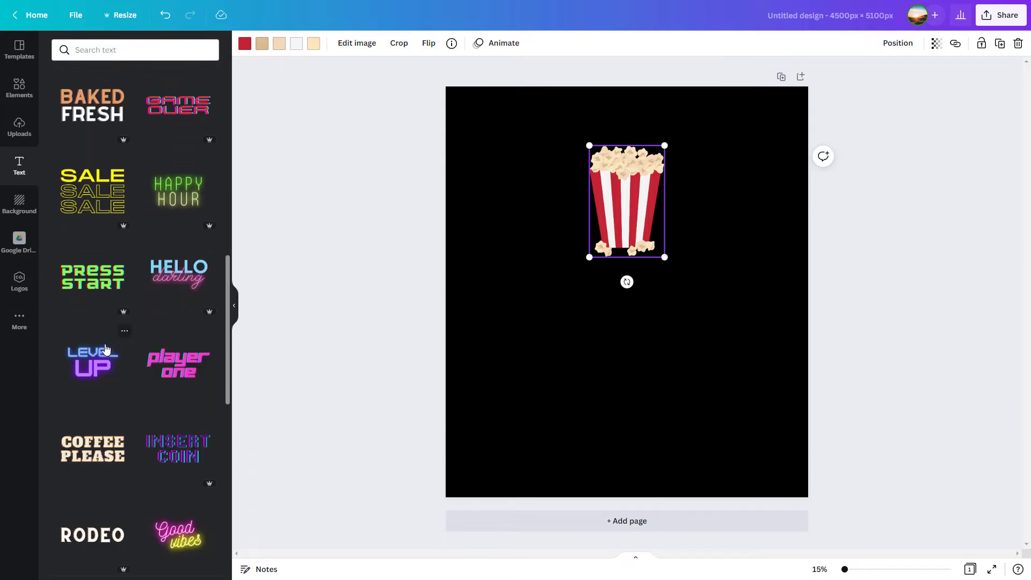
pyautogui.scroll(-1, 105, 346)
pyautogui.click(88, 50)
pyautogui.scroll(5, 137, 339)
pyautogui.scroll(-5, 137, 338)
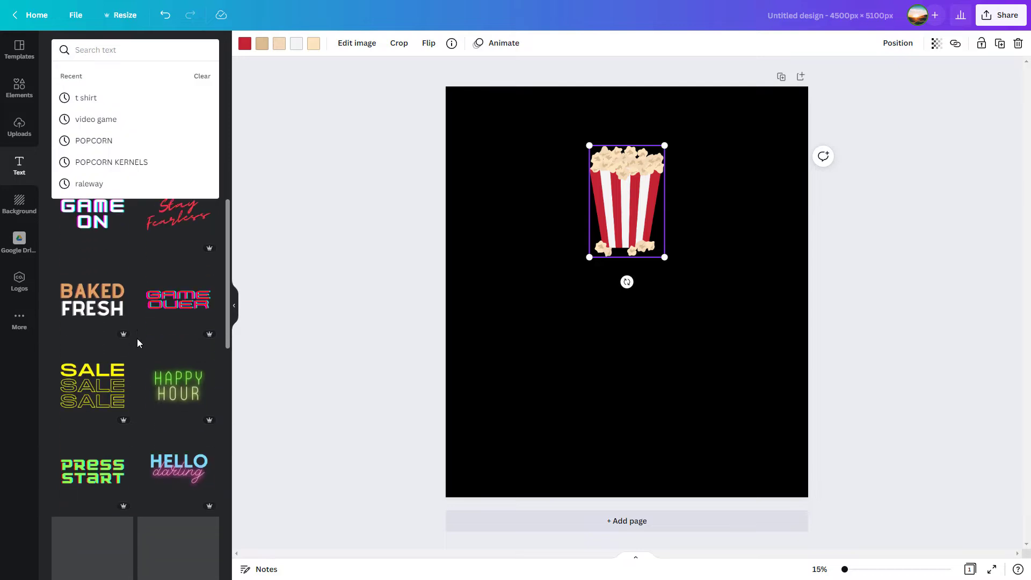
pyautogui.scroll(-2, 137, 347)
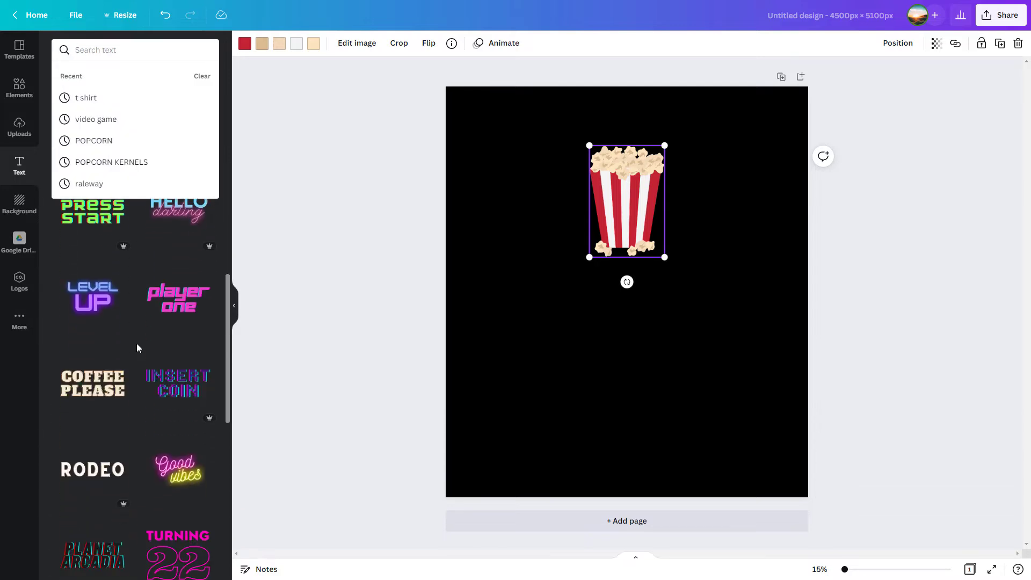
pyautogui.scroll(-1, 173, 319)
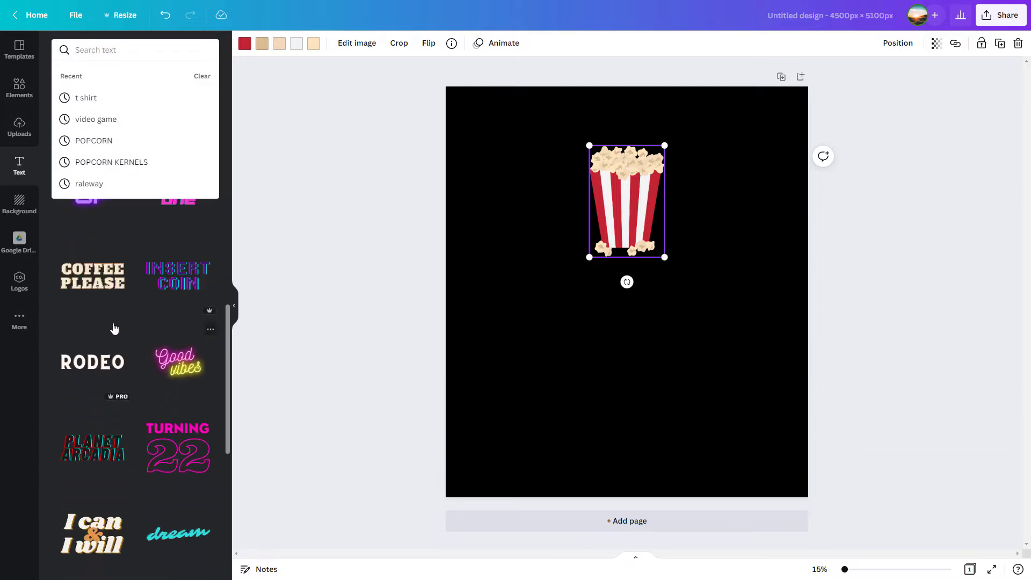
pyautogui.click(94, 283)
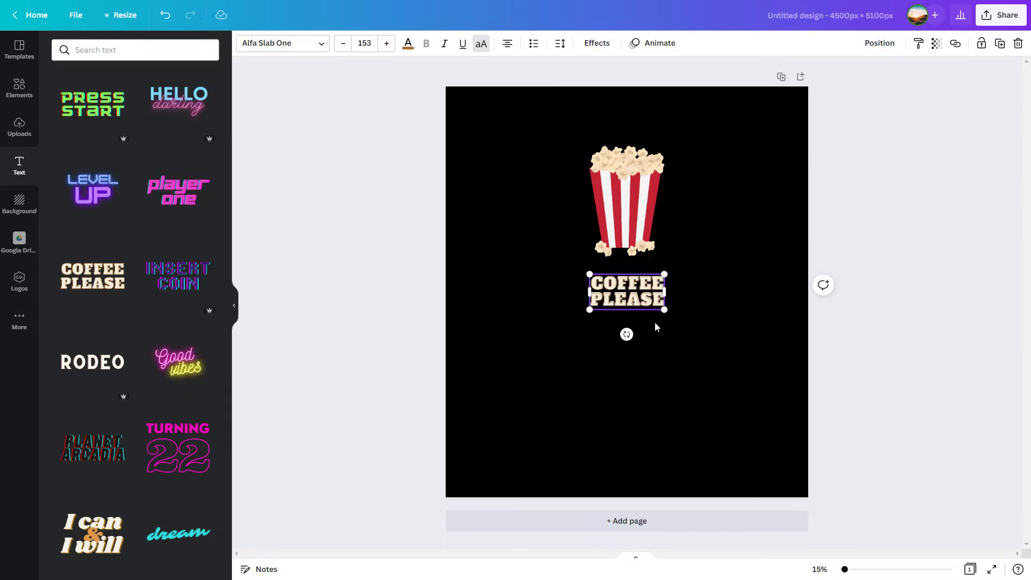
pyautogui.moveTo(590, 310); pyautogui.dragTo(509, 373)
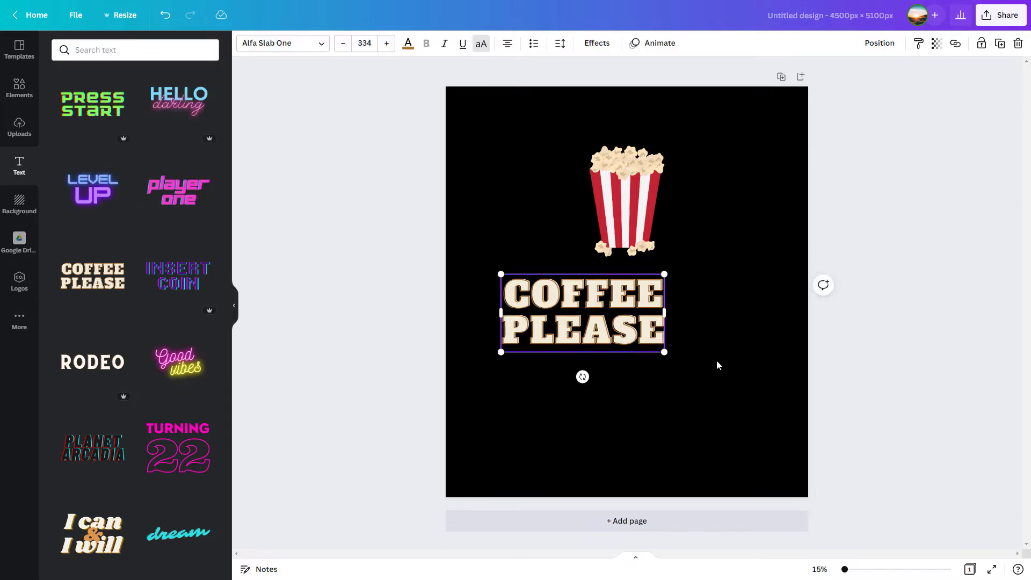
pyautogui.moveTo(643, 329); pyautogui.dragTo(691, 337)
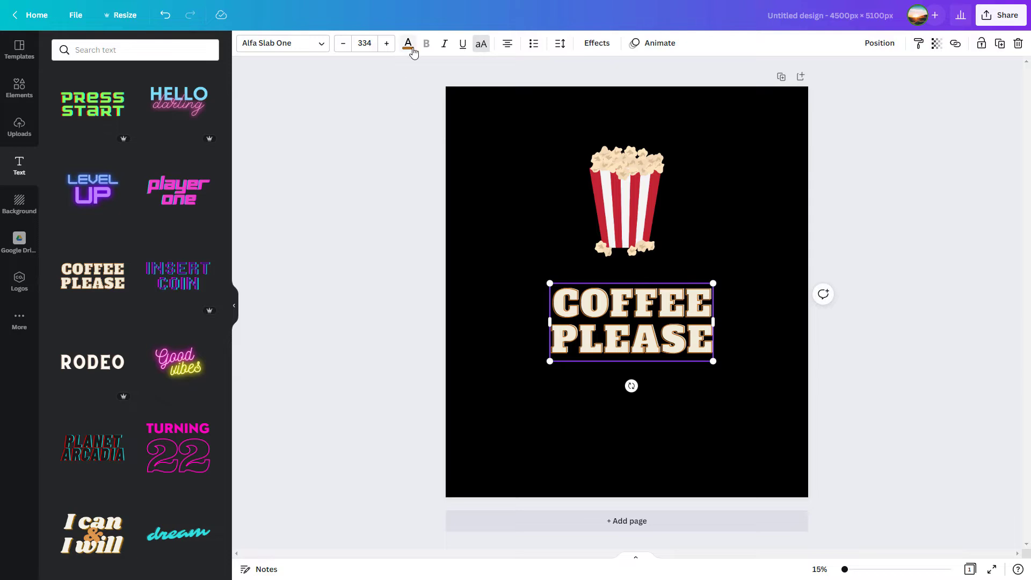
# Step: Recolor the COFFEE PLEASE text to the document's dark red and apply the Hollow effect
pyautogui.click(408, 42)
pyautogui.click(153, 106)
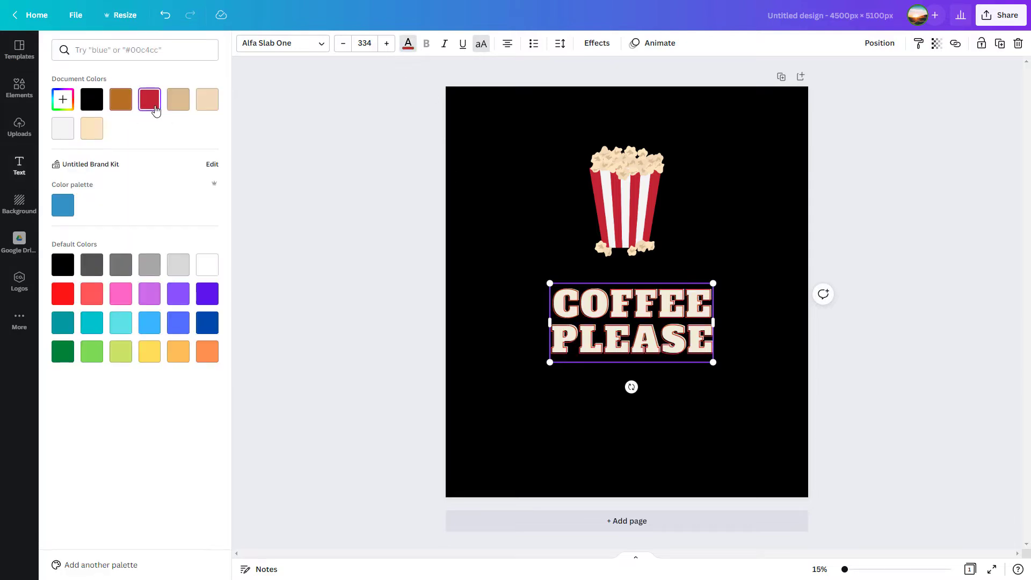
pyautogui.click(592, 44)
pyautogui.click(81, 188)
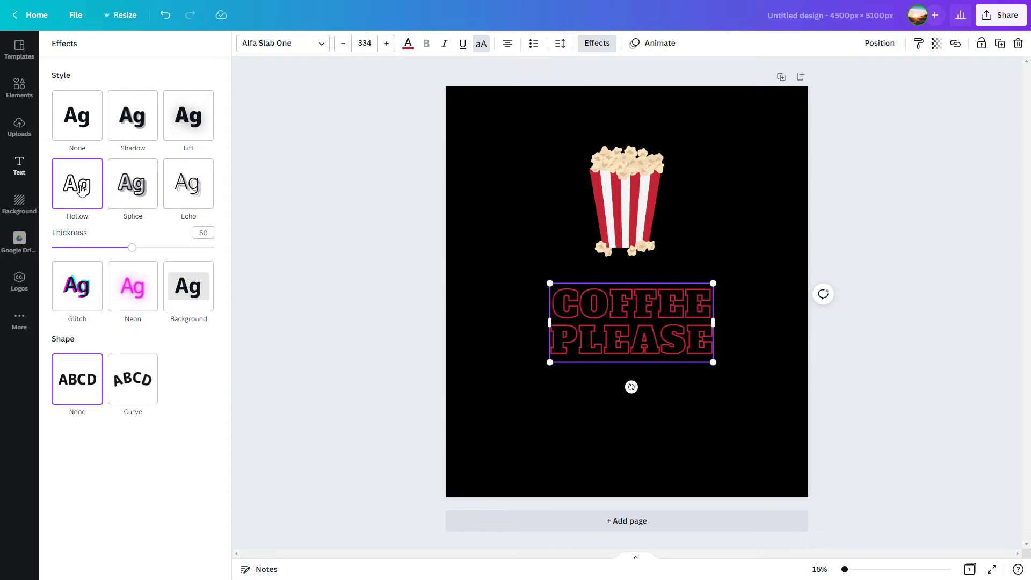
pyautogui.click(81, 130)
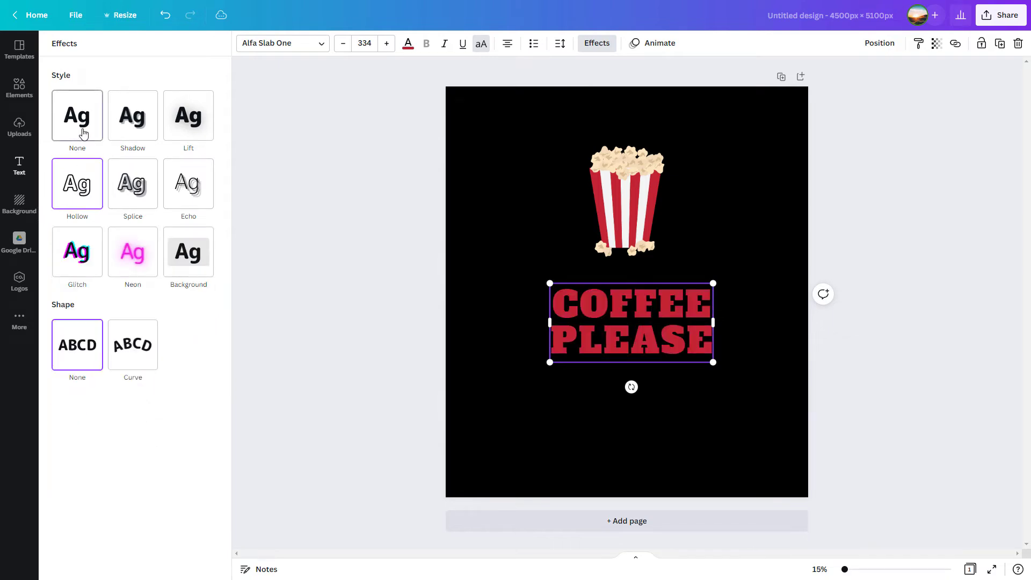
pyautogui.click(94, 191)
# Step: Center the hollow COFFEE PLEASE text just beneath the bucket and replace its wording with POPCORN KING on two lines
pyautogui.moveTo(665, 342); pyautogui.dragTo(661, 324)
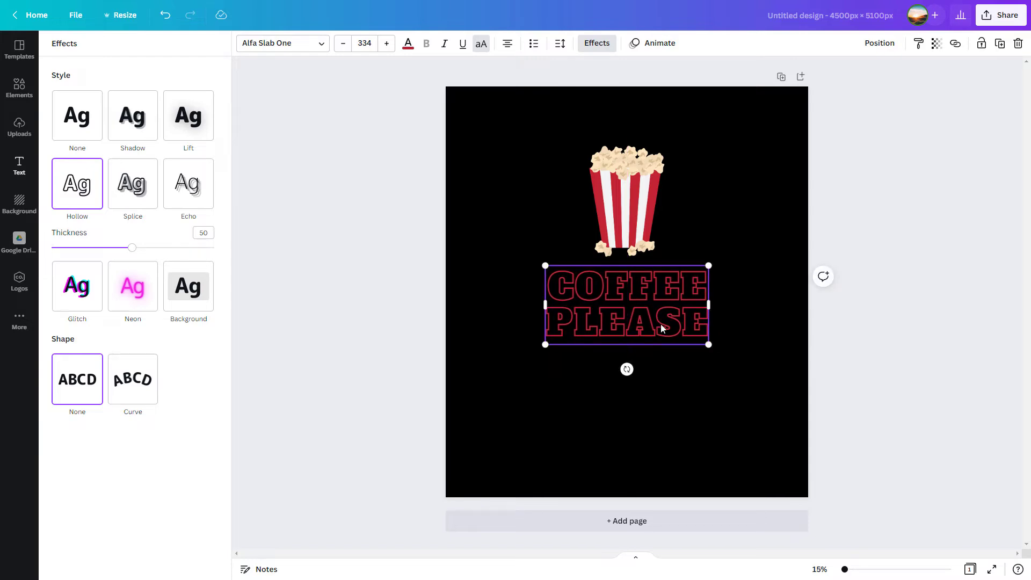
pyautogui.doubleClick(595, 305)
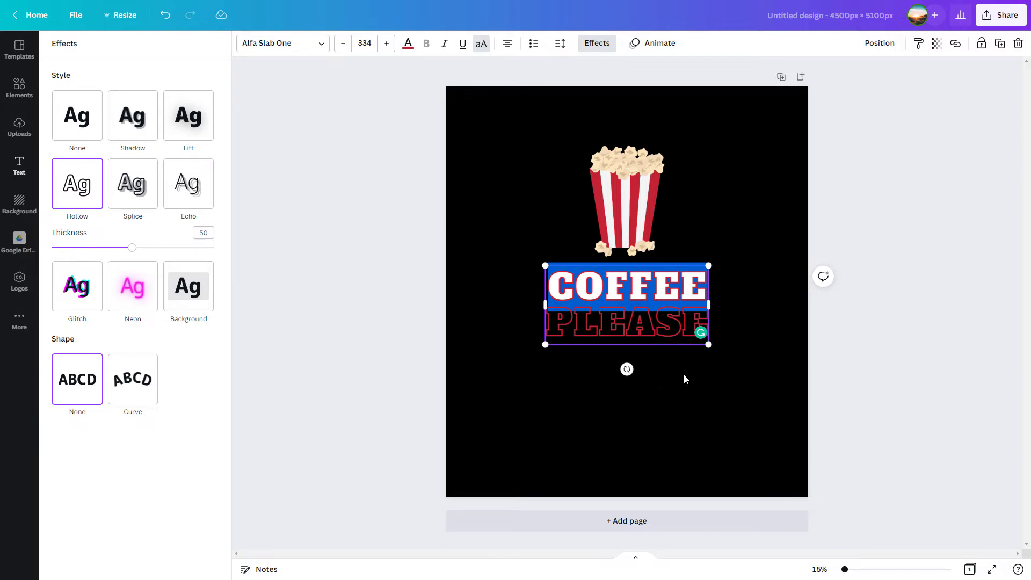
pyautogui.write('POP')
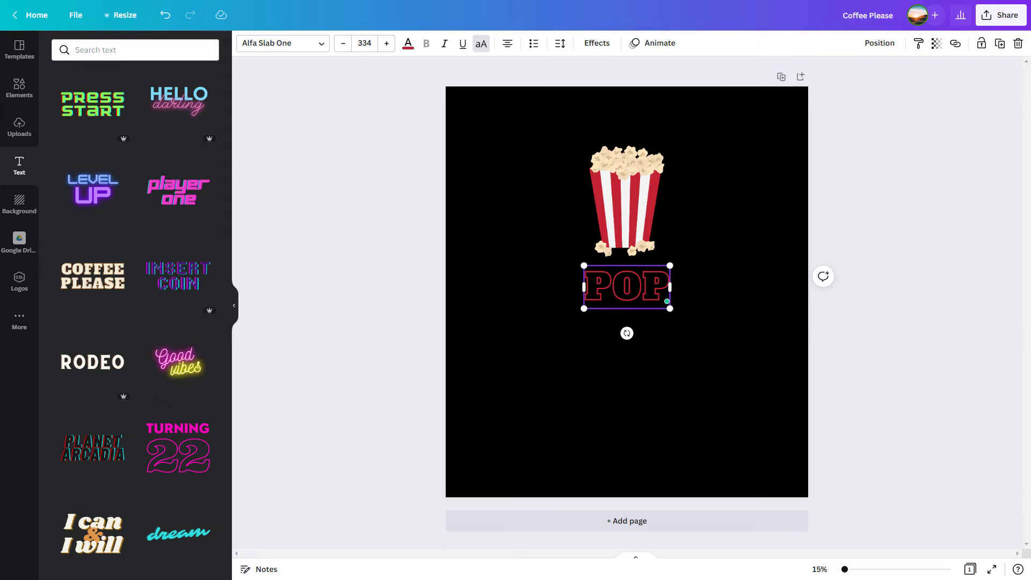
pyautogui.write('CORN')
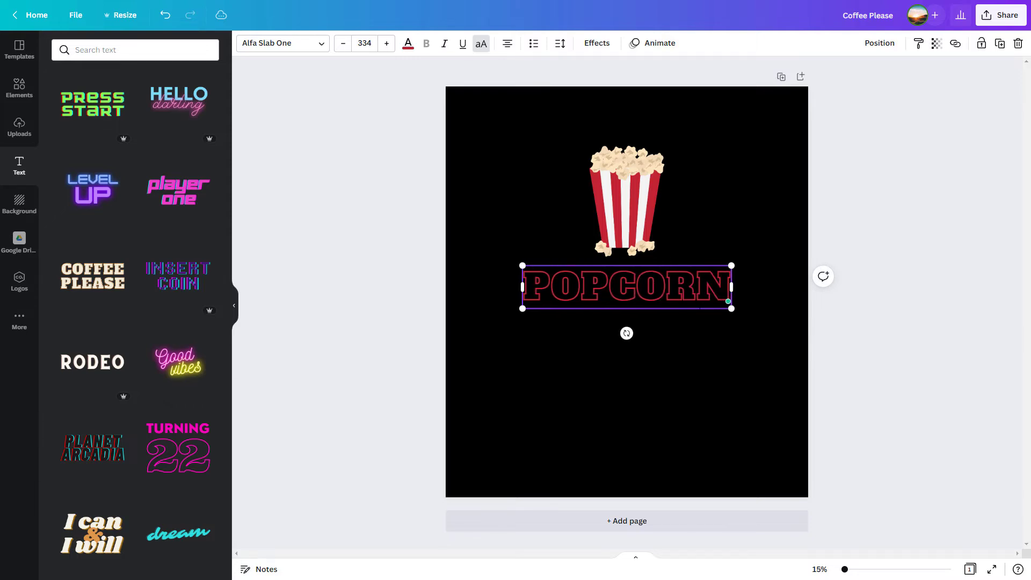
pyautogui.write(' KING')
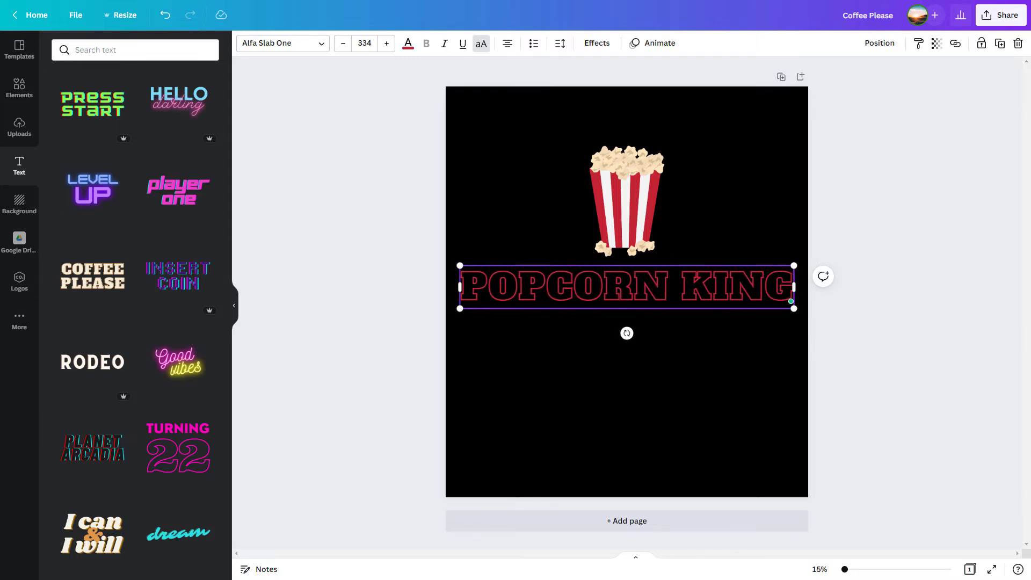
pyautogui.press('Return')
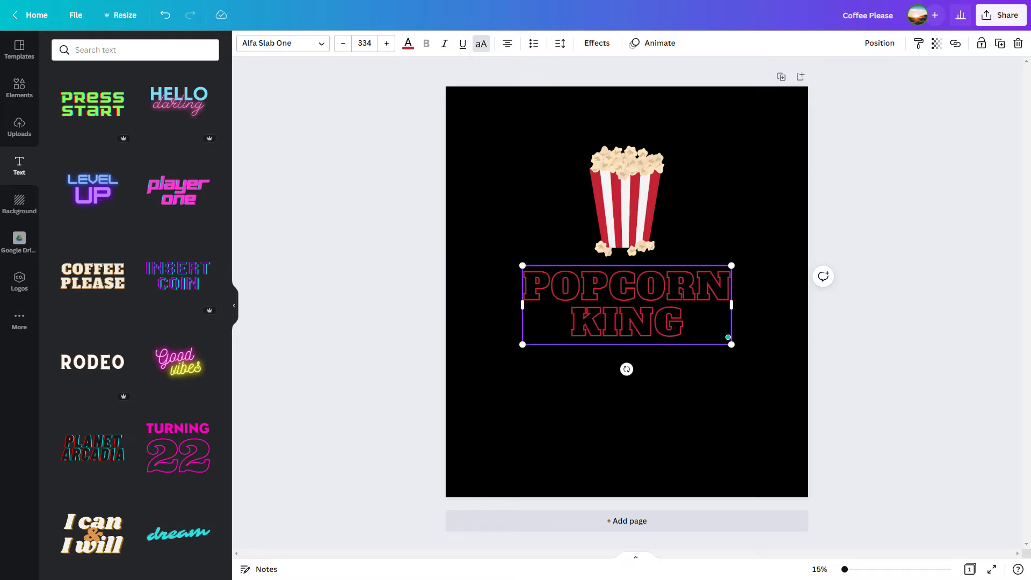
# Step: Move the POPCORN KING text and the popcorn bucket slightly lower on the page, keeping both horizontally centered
pyautogui.click(700, 411)
pyautogui.moveTo(672, 339); pyautogui.dragTo(669, 354)
pyautogui.moveTo(623, 212); pyautogui.dragTo(623, 239)
pyautogui.click(767, 441)
# Step: Recolor the POPCORN KING text to the document's off-white
pyautogui.click(679, 339)
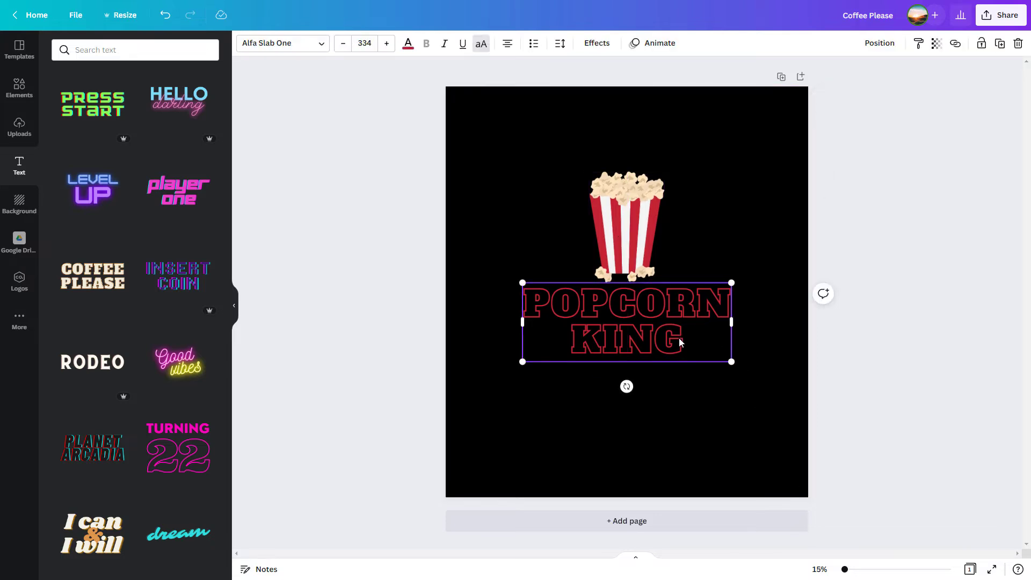
pyautogui.click(408, 44)
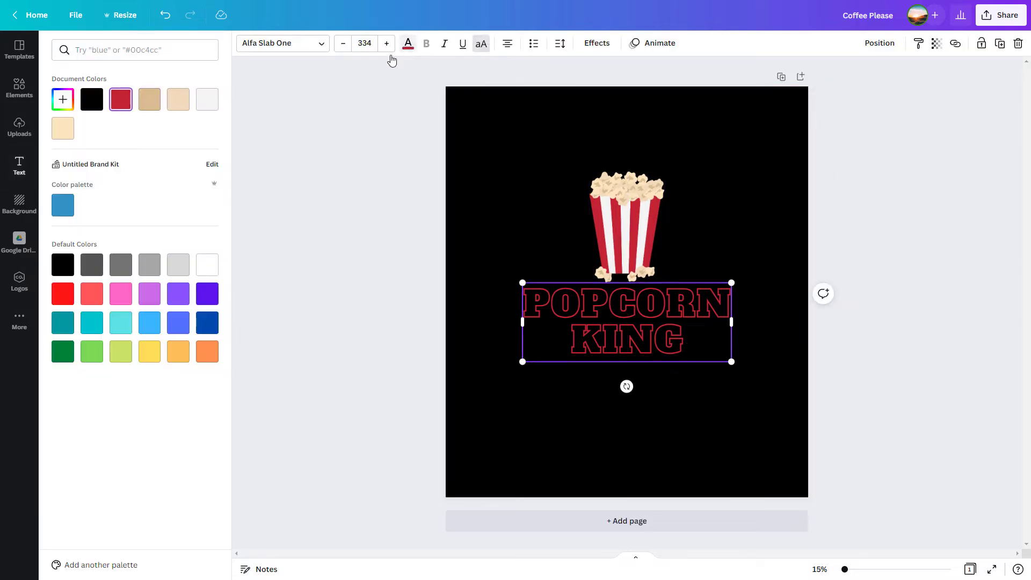
pyautogui.click(209, 112)
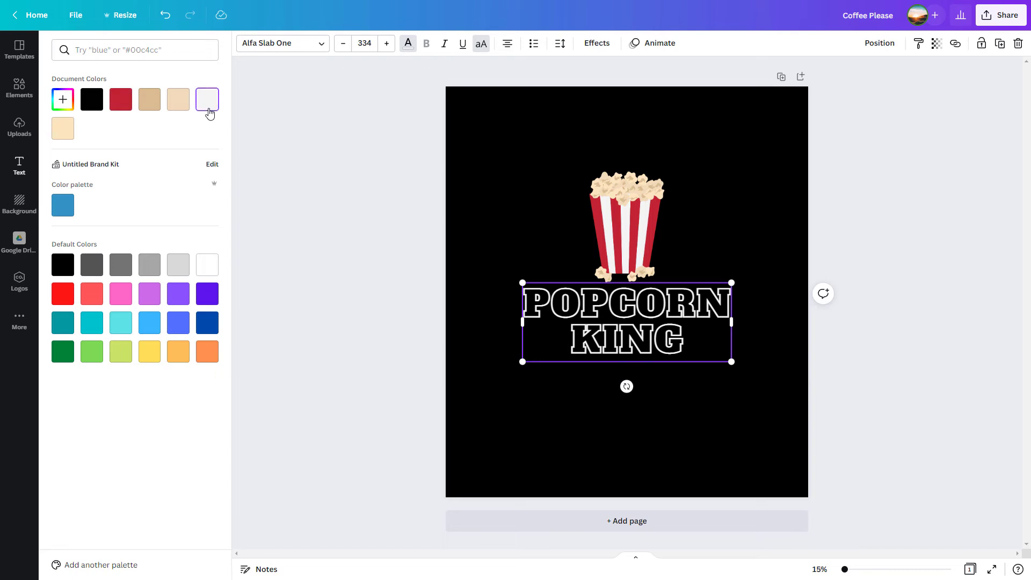
pyautogui.click(761, 410)
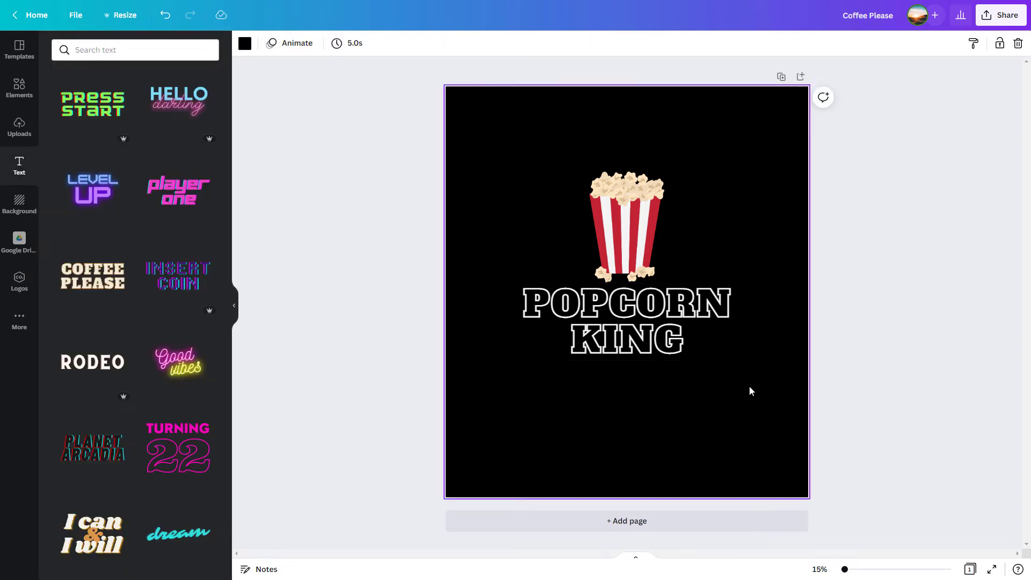
# Step: Set the POPCORN KING text's letter spacing to 47 and line spacing to 1.47
pyautogui.click(670, 352)
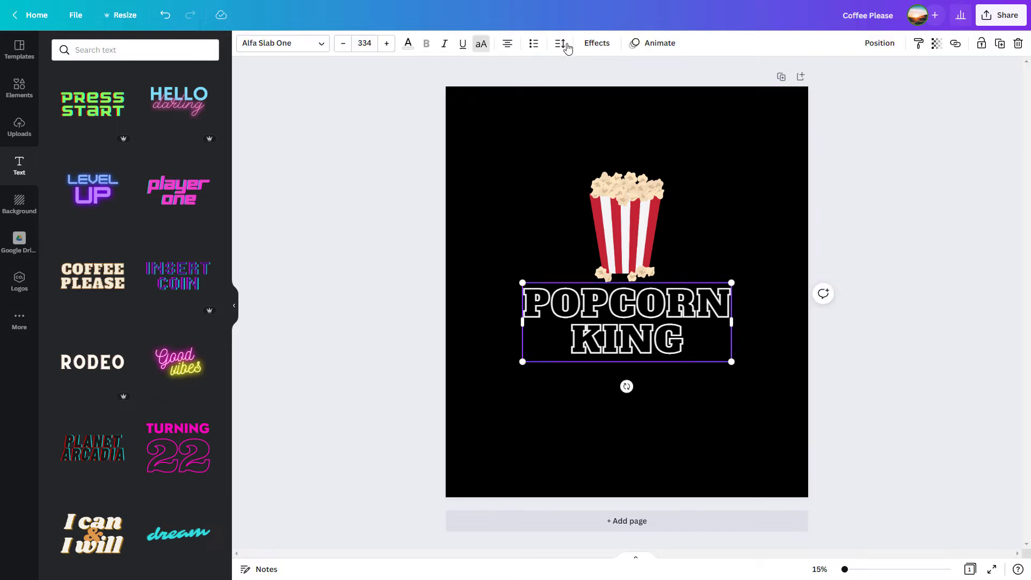
pyautogui.click(560, 47)
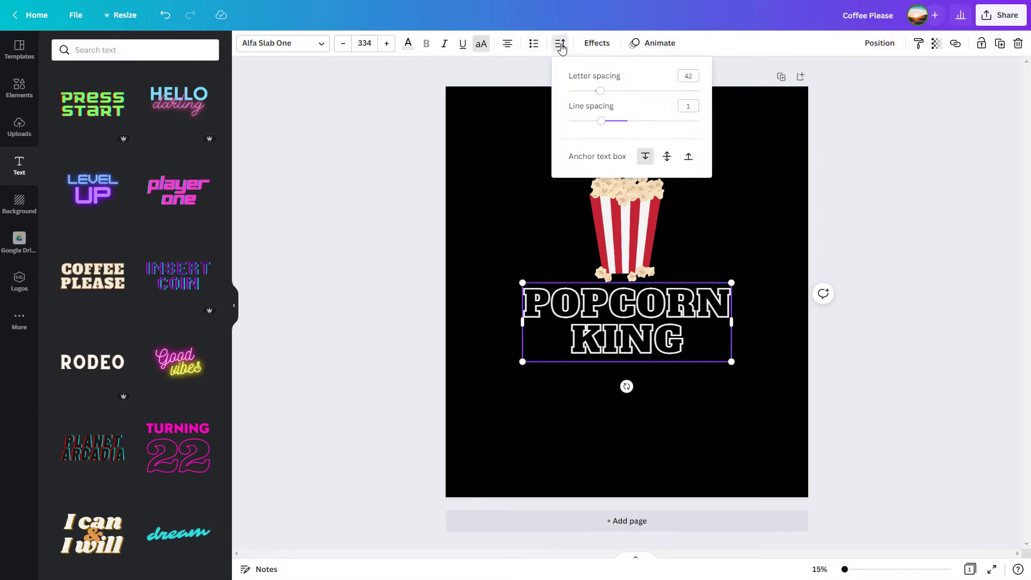
pyautogui.moveTo(600, 91); pyautogui.dragTo(633, 120)
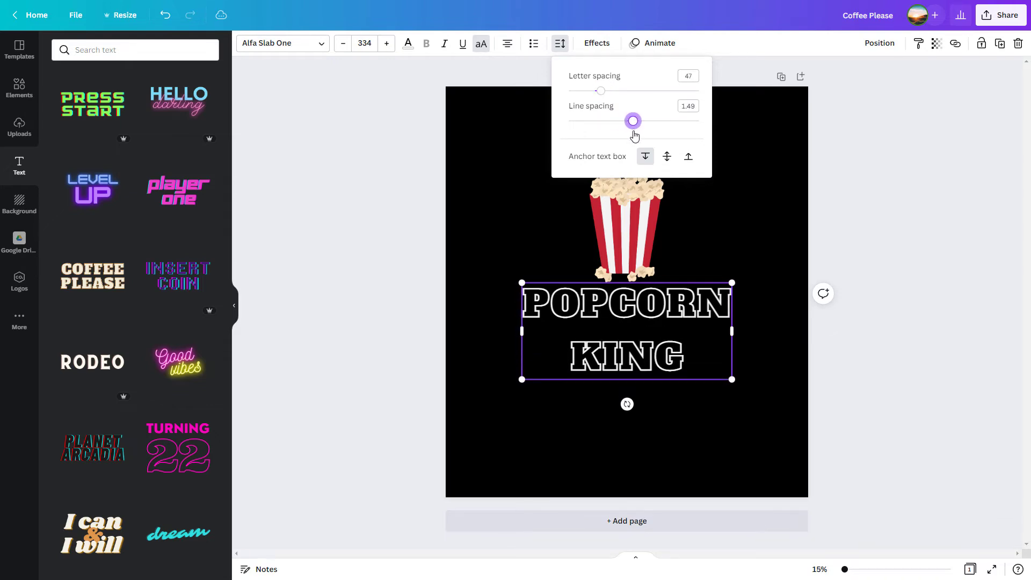
pyautogui.click(390, 262)
# Step: Try an underline on the POPCORN KING text, remove it and make the text italic
pyautogui.click(463, 44)
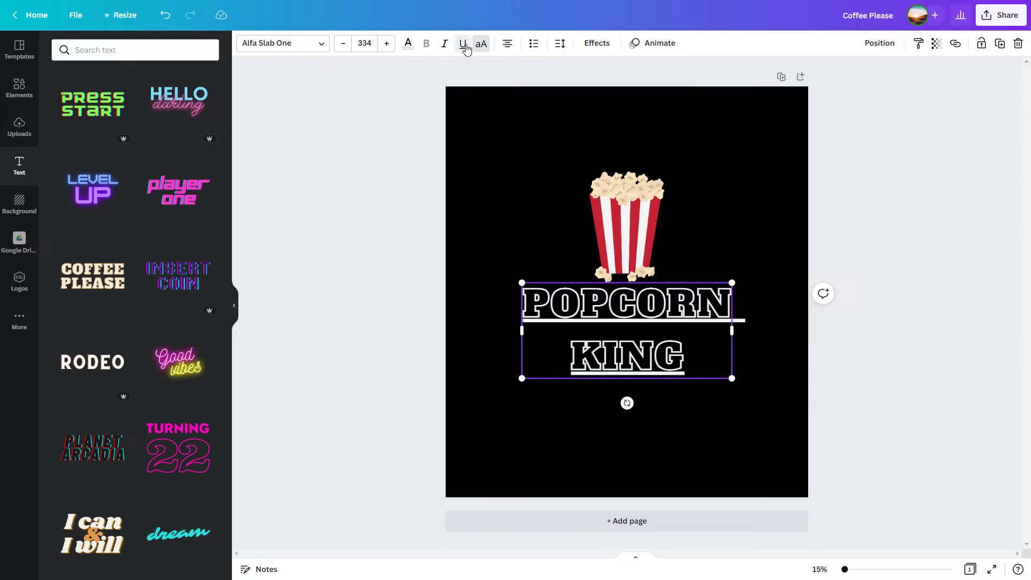
pyautogui.click(463, 44)
pyautogui.click(444, 45)
pyautogui.click(445, 47)
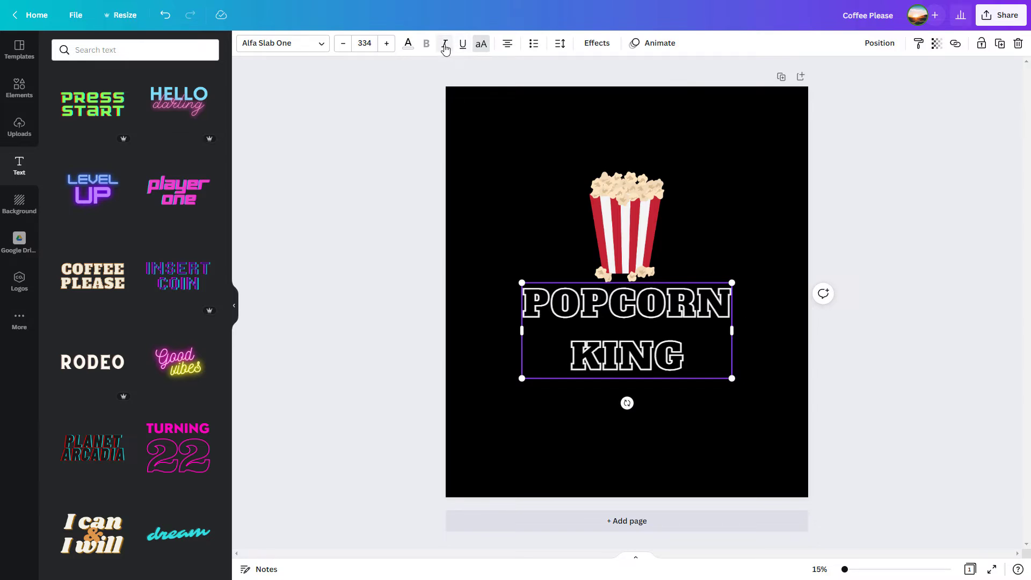
pyautogui.click(445, 47)
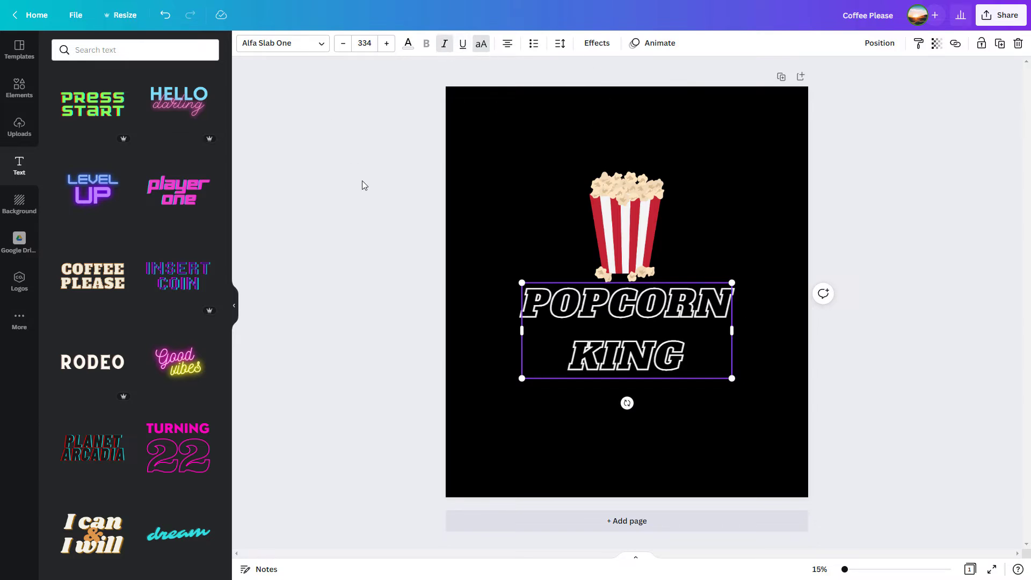
pyautogui.click(773, 382)
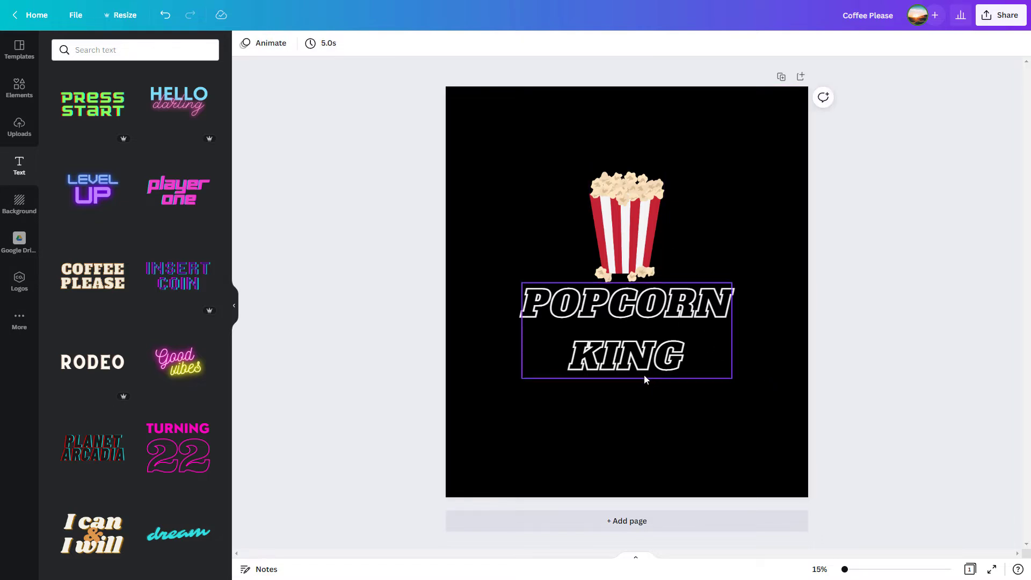
# Step: Add the graphic of scattered popcorn kernels from the POPCORN element results and recolor it to the document's off-white
pyautogui.click(19, 128)
pyautogui.click(21, 99)
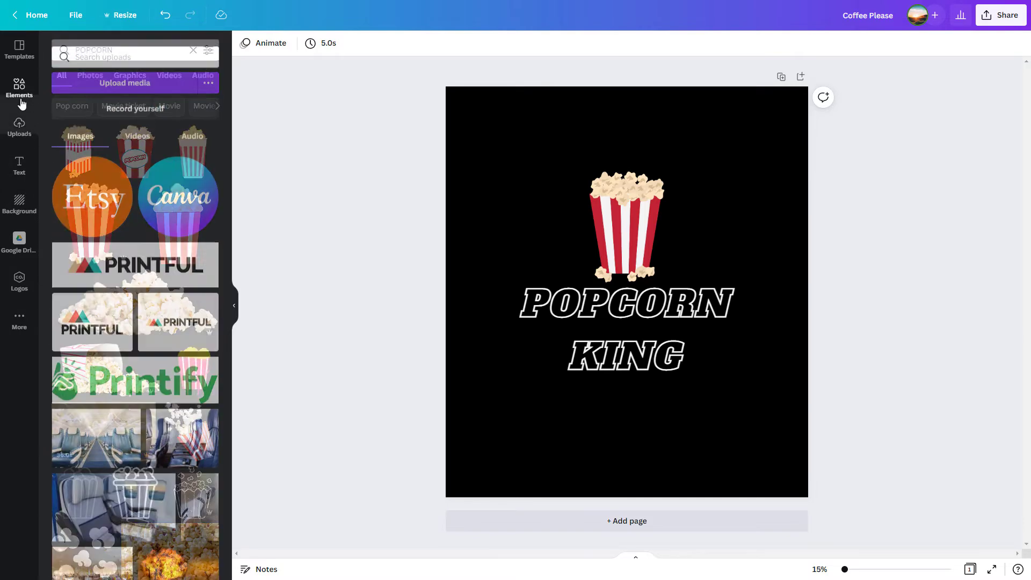
pyautogui.click(102, 51)
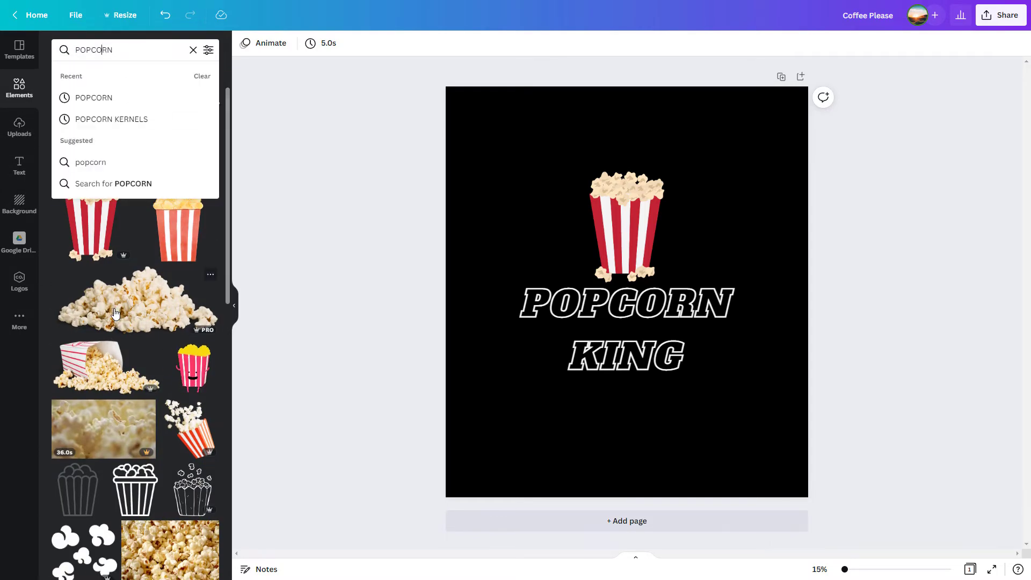
pyautogui.scroll(-3, 89, 387)
pyautogui.scroll(-1, 89, 387)
pyautogui.click(86, 344)
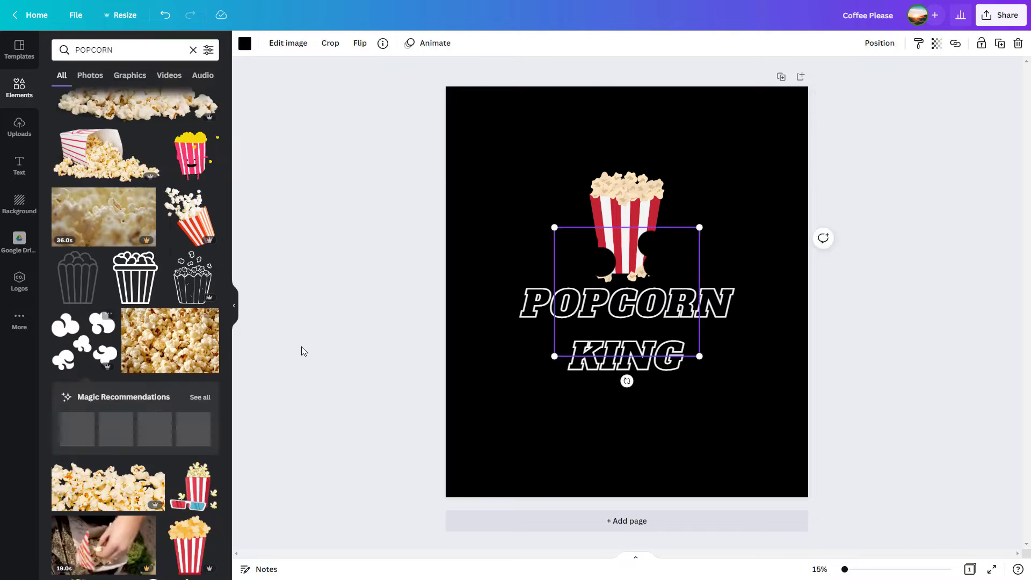
pyautogui.click(248, 47)
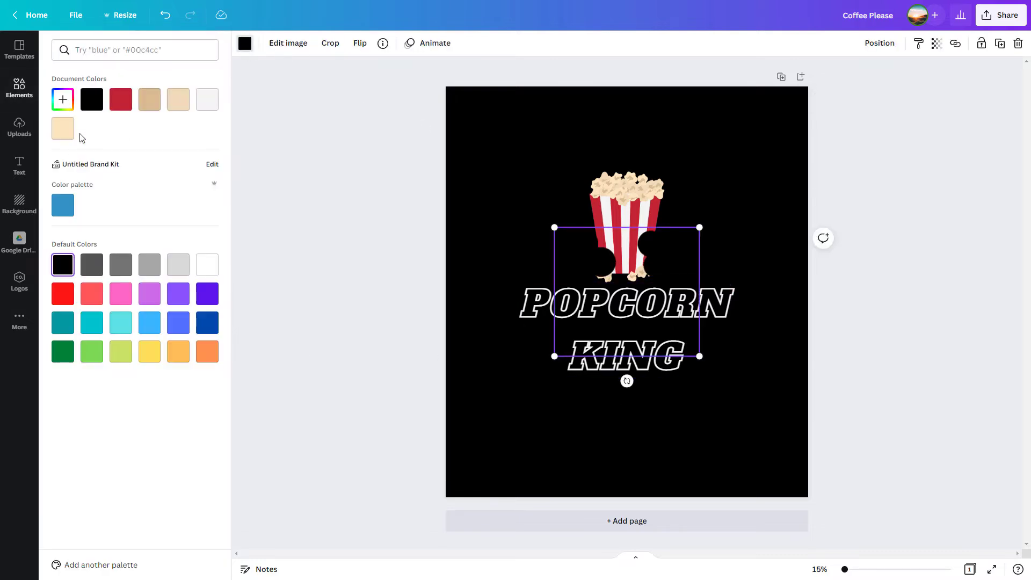
pyautogui.click(207, 101)
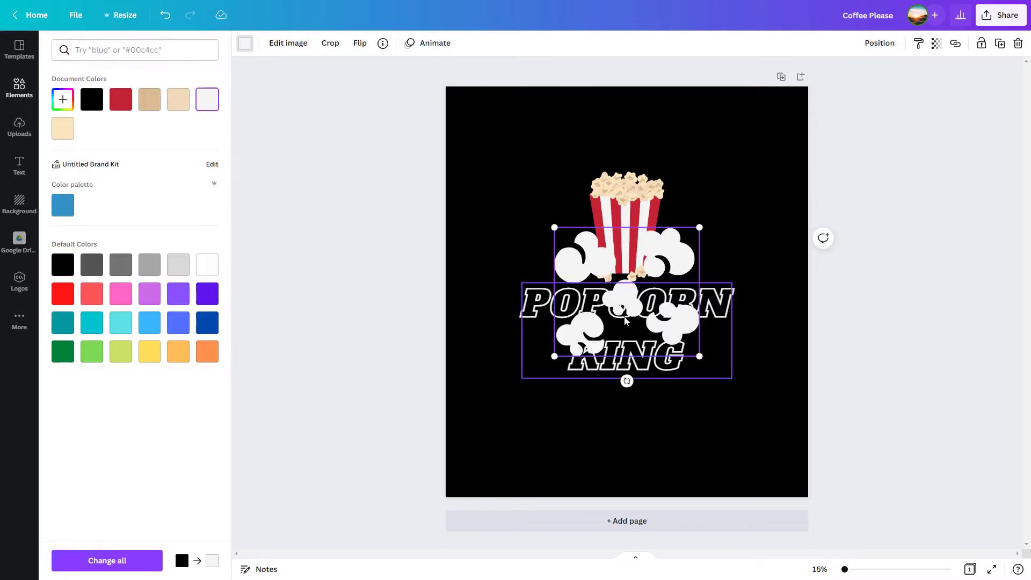
# Step: Nudge the POPCORN KING text slightly up, shrink the kernels graphic to about a third and place it directly after the word KING
pyautogui.moveTo(625, 320)
pyautogui.mouseDown()
pyautogui.moveTo(557, 299)
pyautogui.moveTo(626, 312)
pyautogui.mouseUp()
pyautogui.click(675, 263)
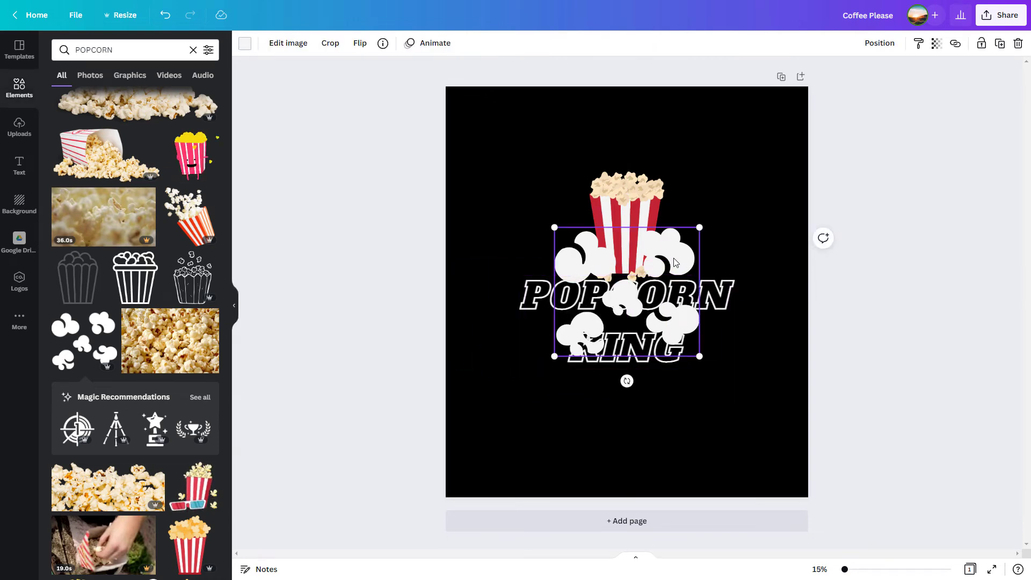
pyautogui.moveTo(675, 264); pyautogui.dragTo(716, 213)
pyautogui.moveTo(743, 178); pyautogui.dragTo(716, 327)
pyautogui.click(782, 395)
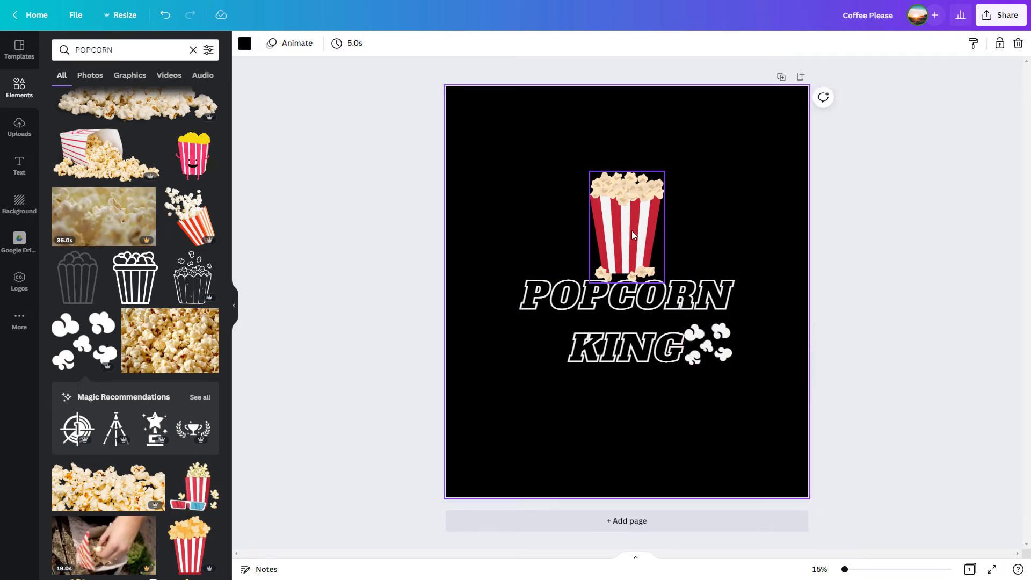
# Step: Try off-white and black for the bucket's red stripes, and restore the document's dark red
pyautogui.moveTo(632, 232); pyautogui.dragTo(628, 229)
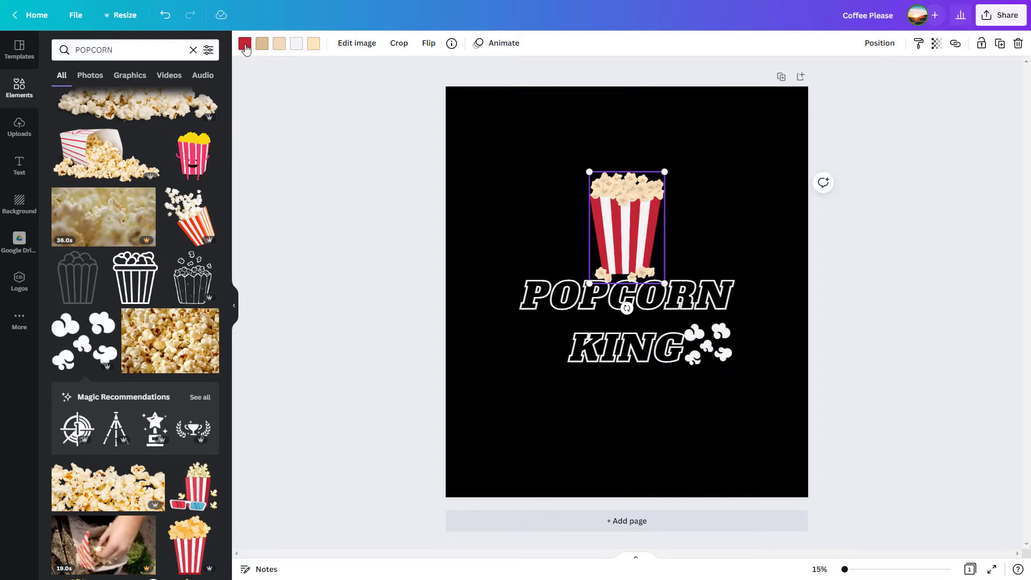
pyautogui.click(246, 49)
pyautogui.click(207, 99)
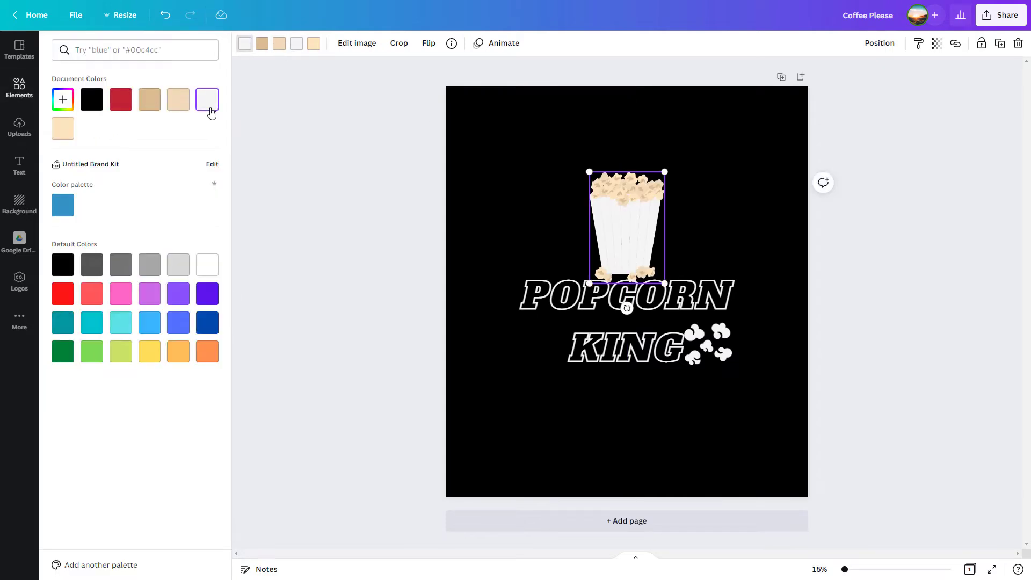
pyautogui.click(92, 102)
pyautogui.click(120, 102)
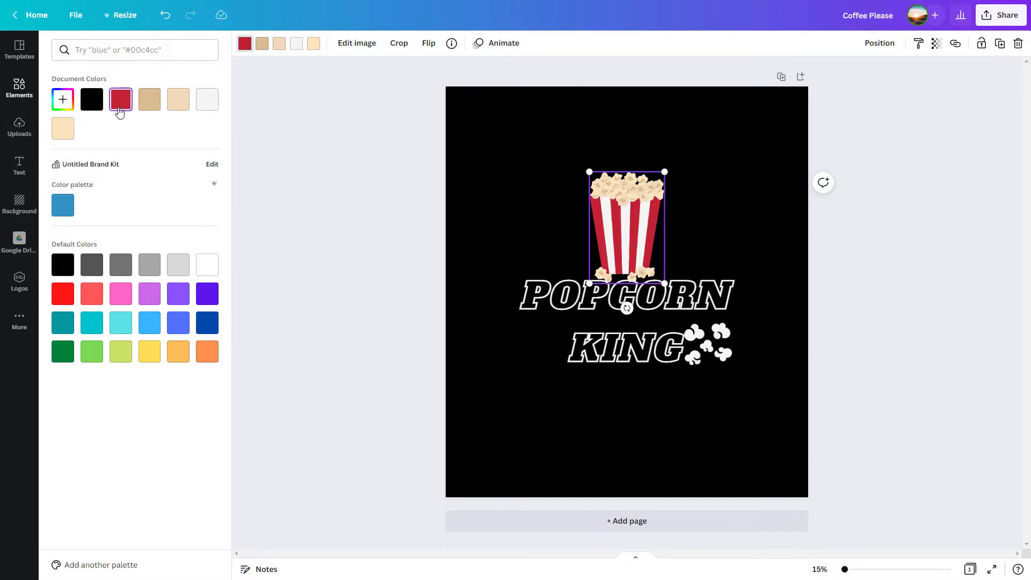
# Step: Recolor the light cream parts of the bucket's popcorn to the document's off-white
pyautogui.click(313, 47)
pyautogui.click(210, 109)
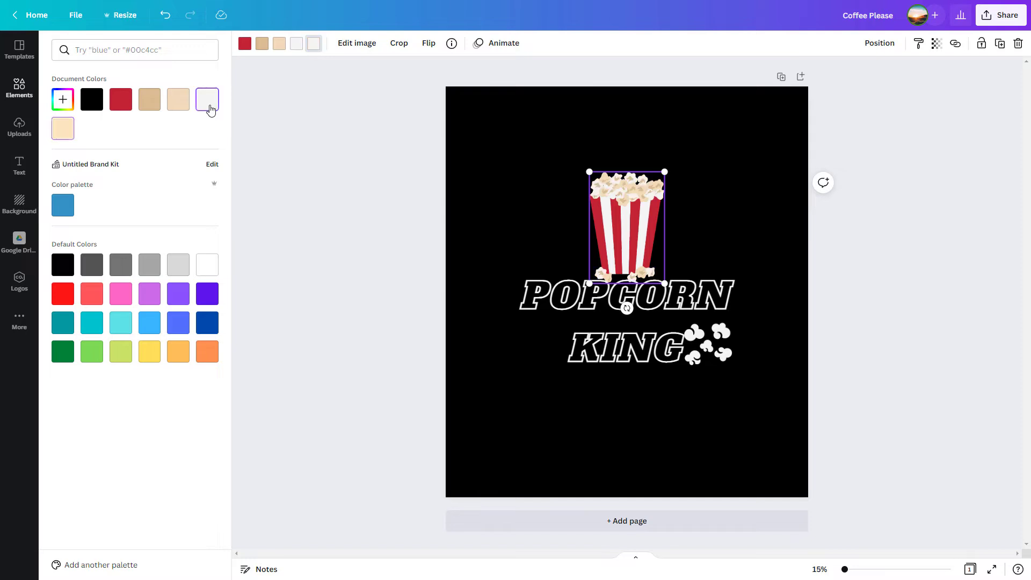
pyautogui.click(607, 423)
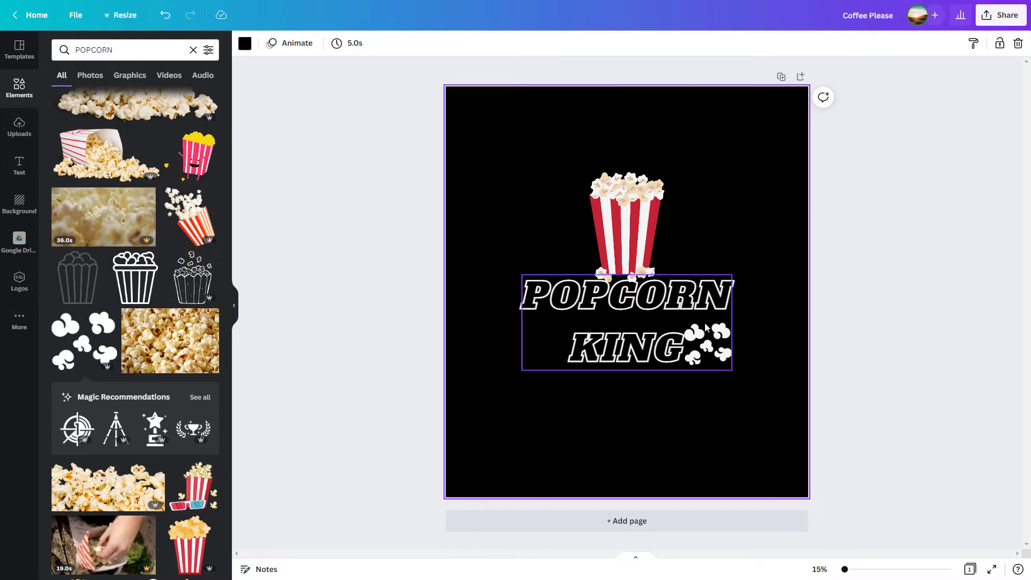
# Step: Download the design as a PNG at size 3 (13500 × 15300 px) with a transparent background
pyautogui.click(998, 15)
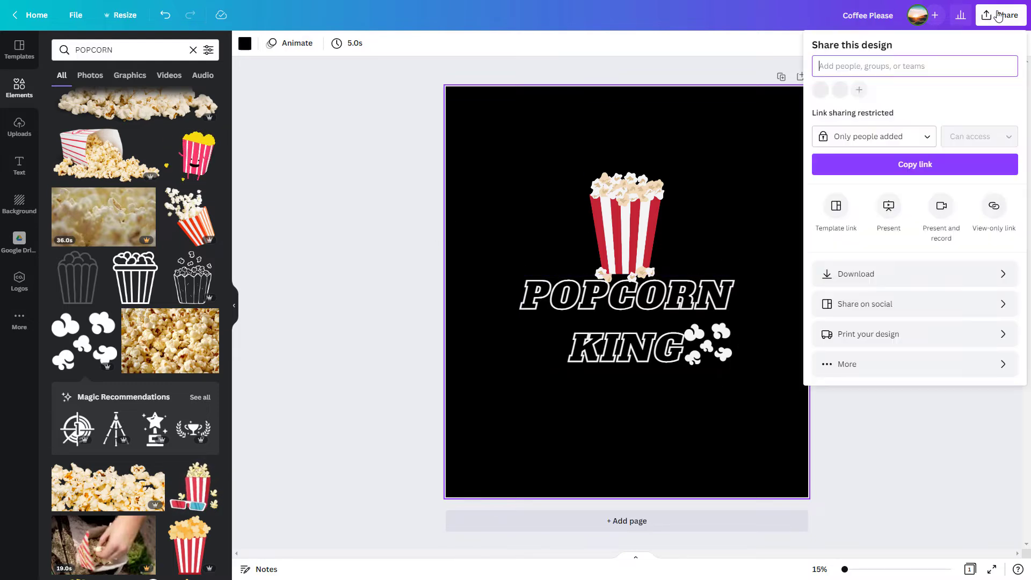
pyautogui.click(870, 276)
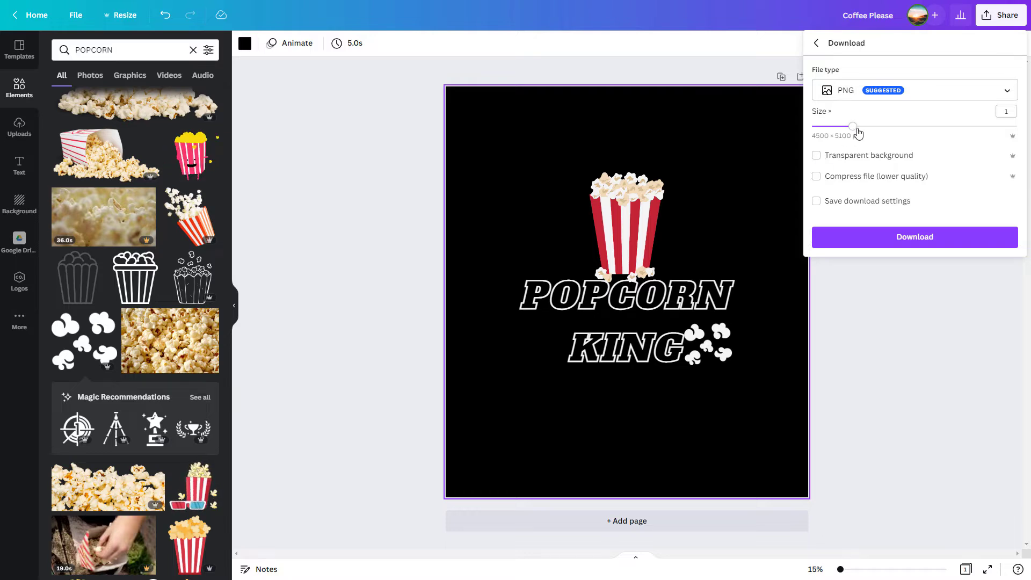
pyautogui.moveTo(855, 129); pyautogui.dragTo(1029, 140)
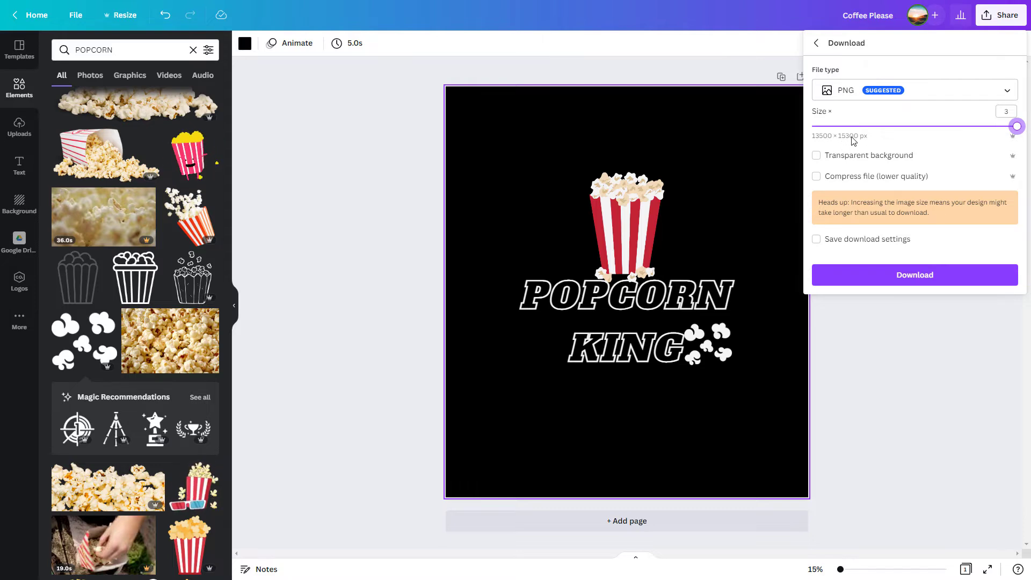
pyautogui.click(816, 155)
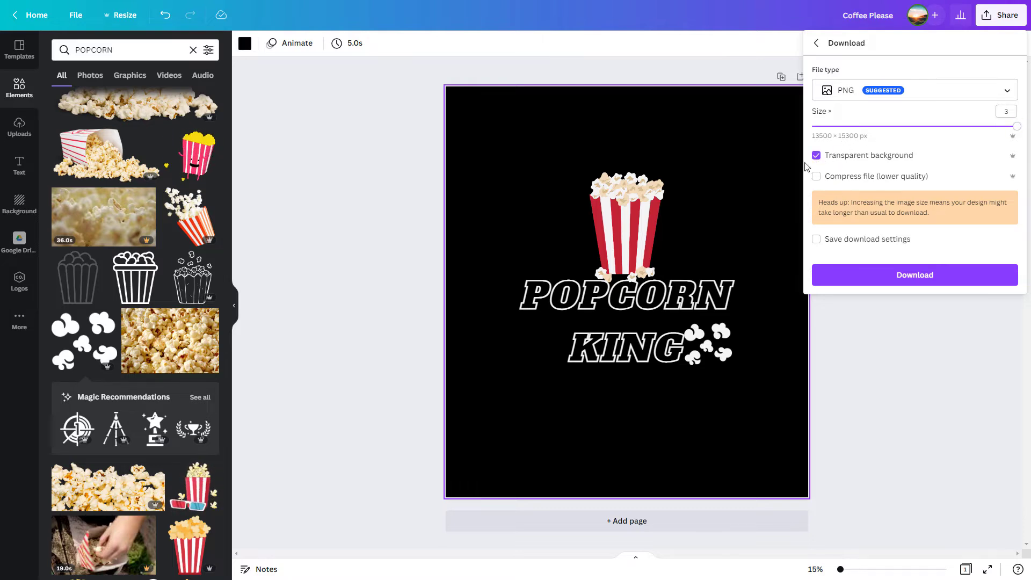
pyautogui.click(905, 278)
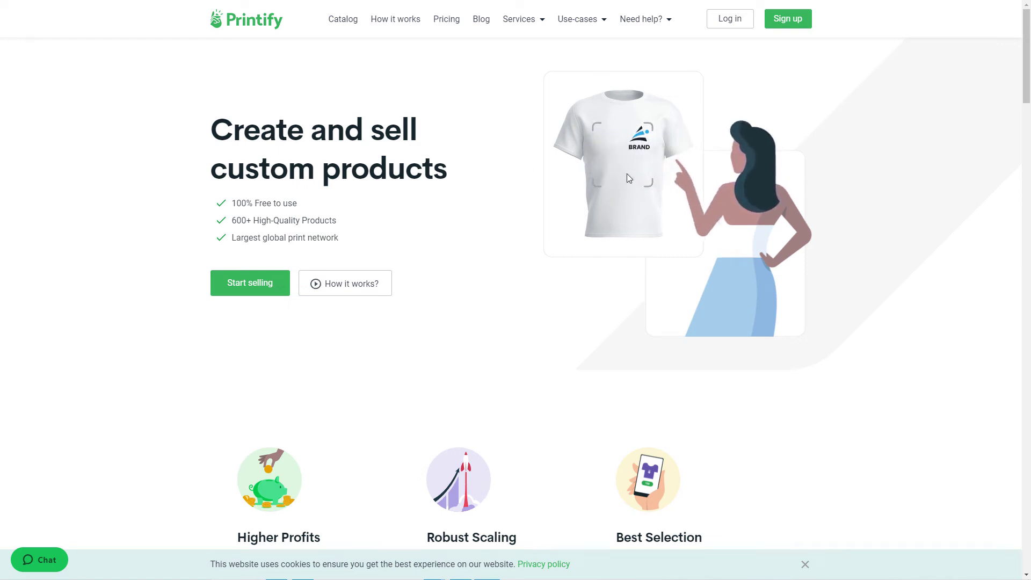
# Step: Sign up for Printify by continuing with an existing Google account
pyautogui.click(797, 21)
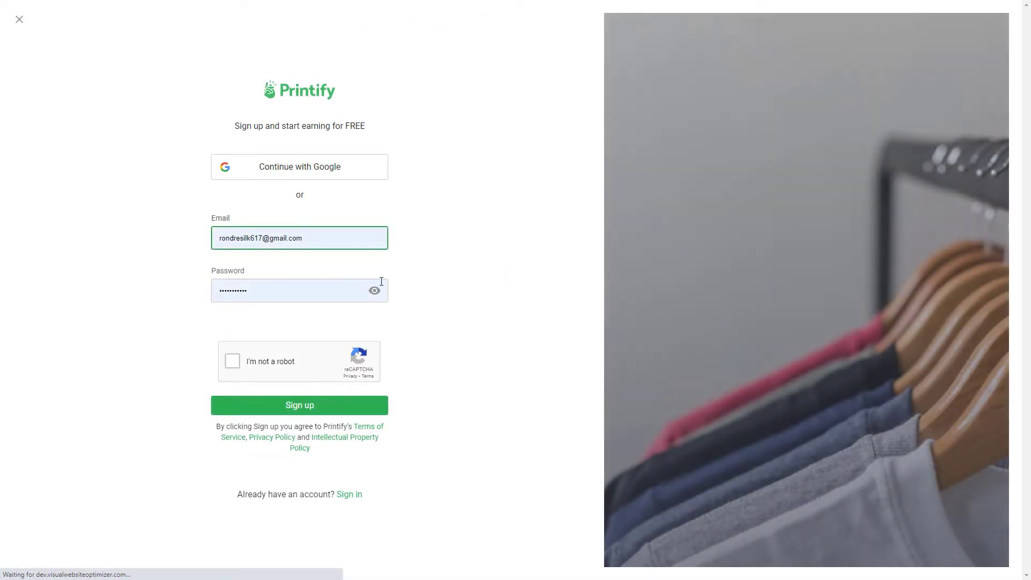
pyautogui.click(328, 170)
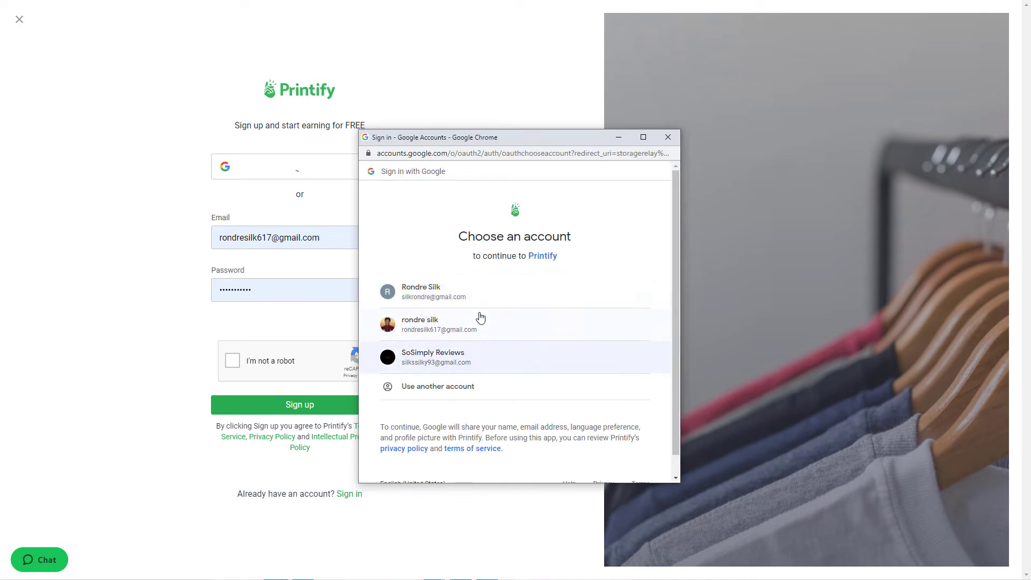
pyautogui.click(474, 296)
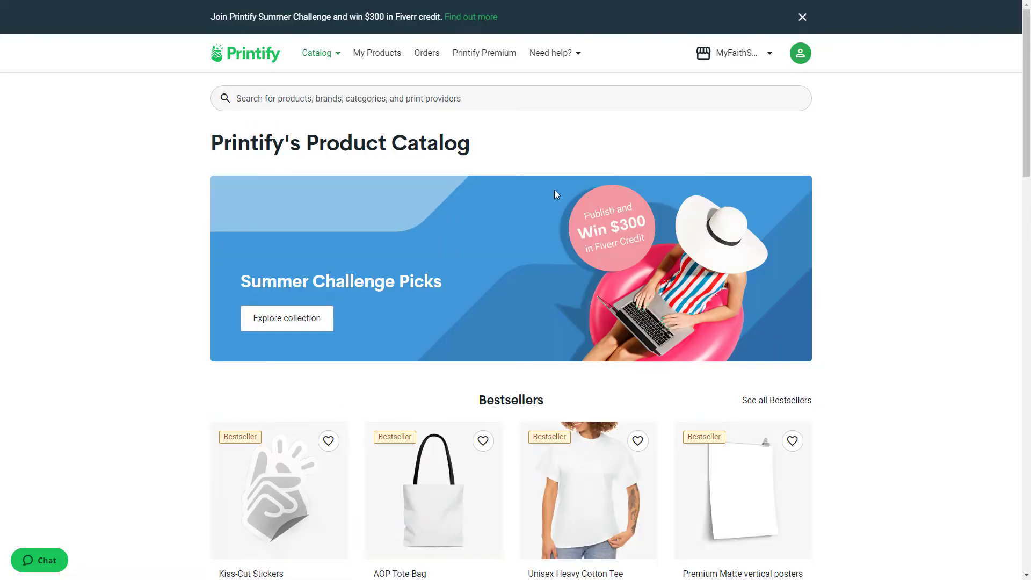
# Step: Browse the men's T-shirts in the product catalog and open the Bella+Canvas 3001 Unisex Jersey Short Sleeve Tee
pyautogui.scroll(-4, 810, 302)
pyautogui.scroll(4, 765, 285)
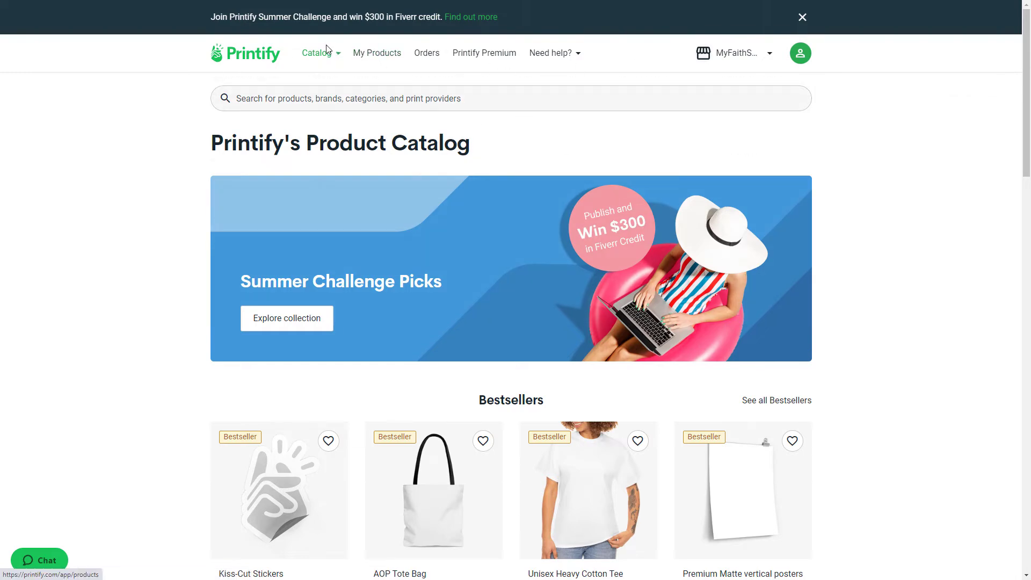
pyautogui.moveTo(329, 54)
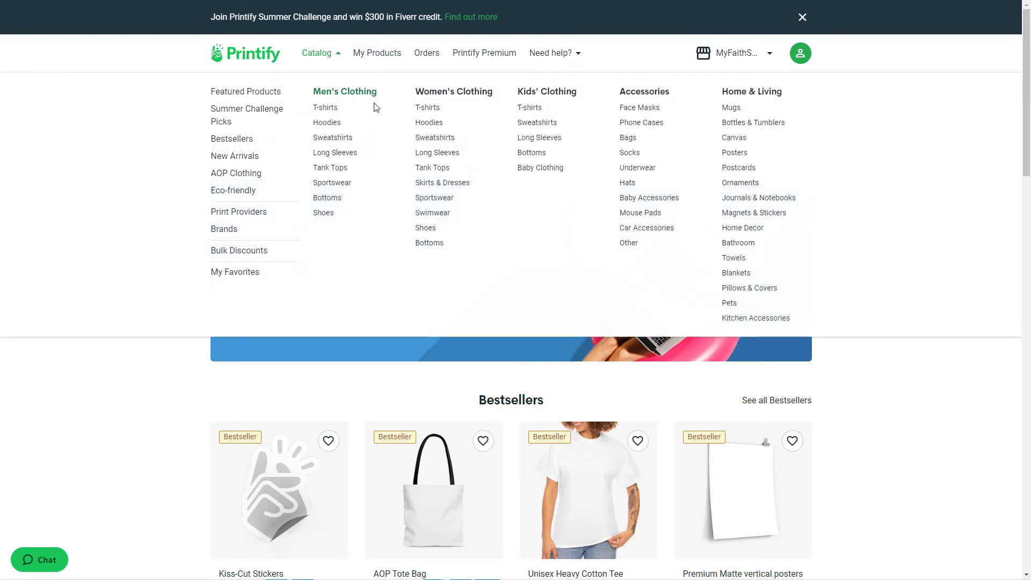
pyautogui.click(334, 108)
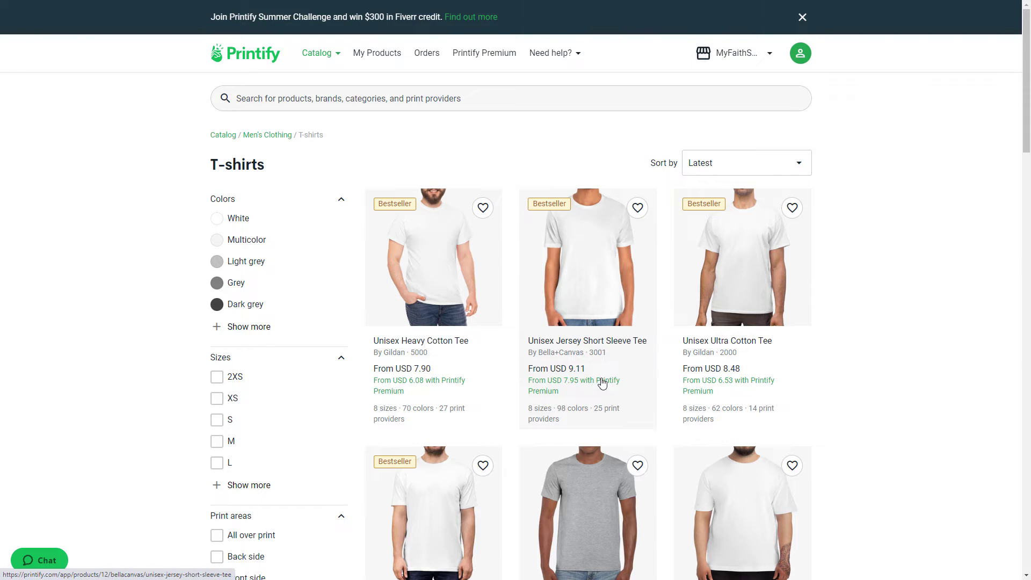
pyautogui.click(611, 341)
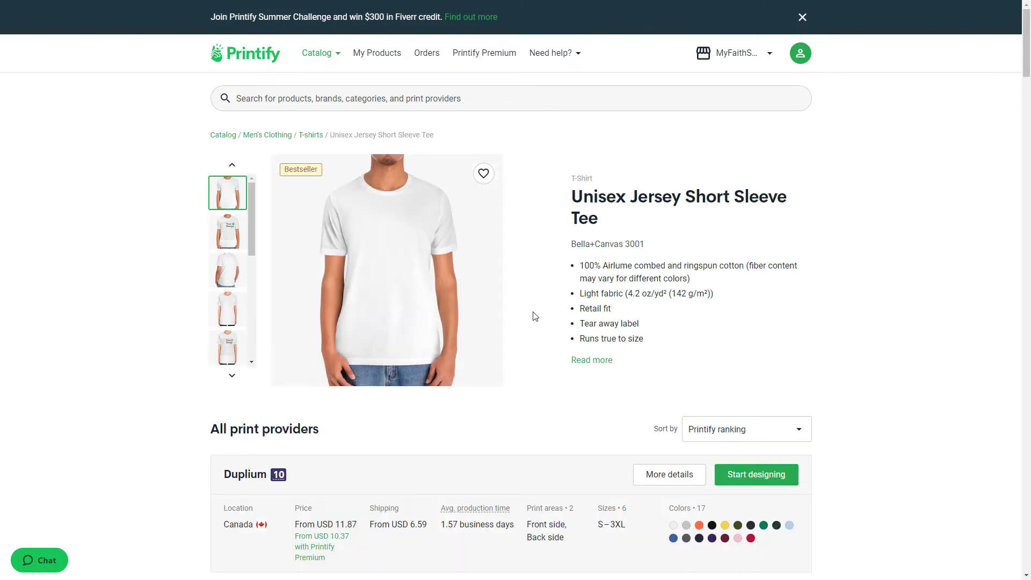
# Step: Compare the tee's print providers and start designing with Monster Digital
pyautogui.scroll(-6, 535, 317)
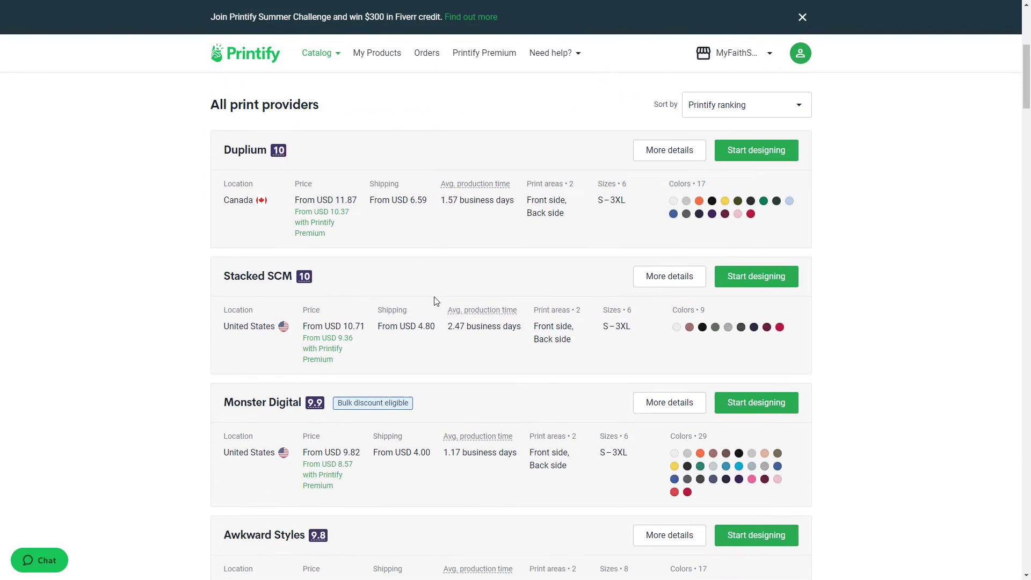
pyautogui.scroll(-2, 440, 301)
pyautogui.scroll(-6, 469, 305)
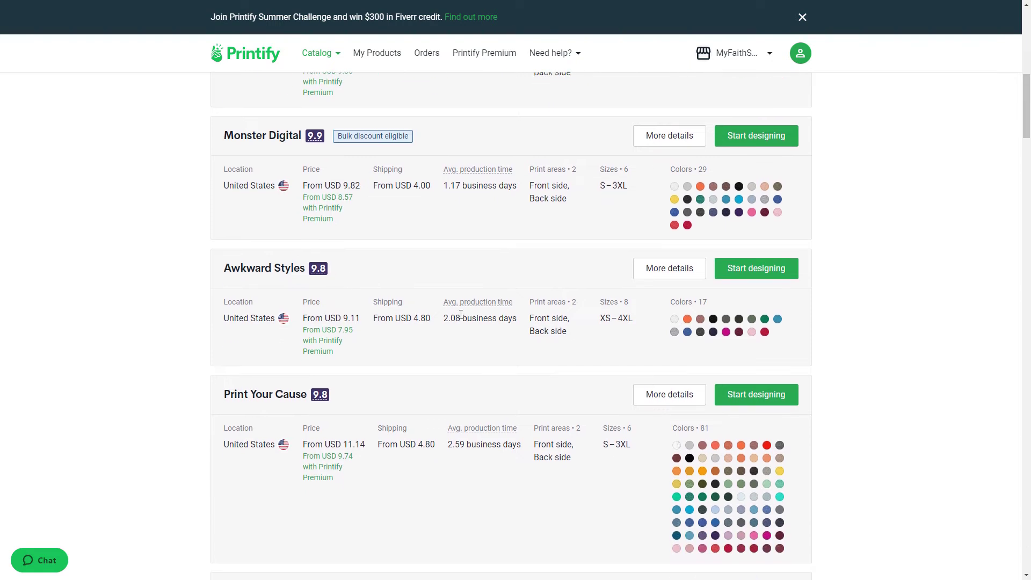
pyautogui.scroll(1, 506, 409)
pyautogui.scroll(5, 507, 401)
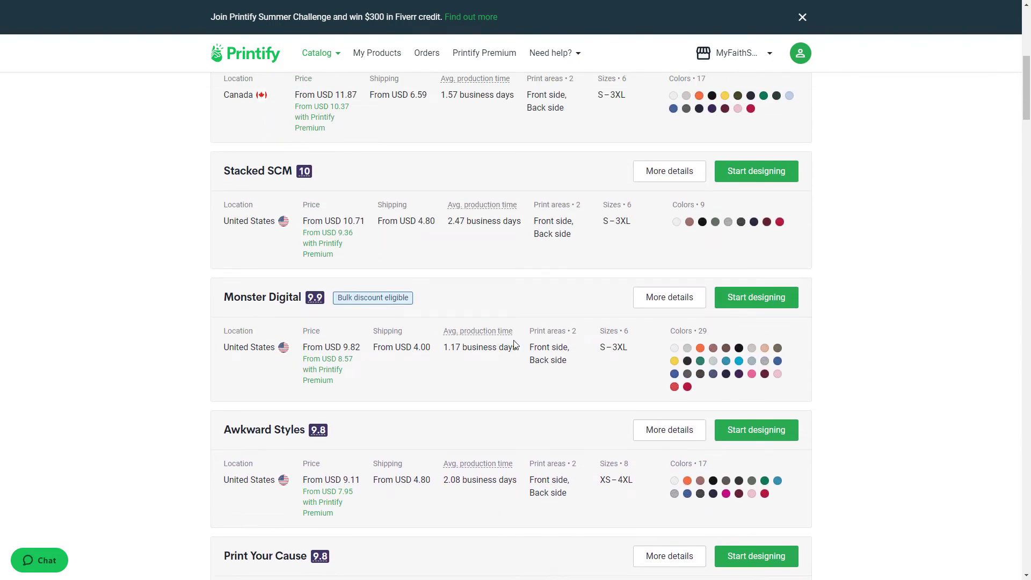
pyautogui.scroll(1, 622, 348)
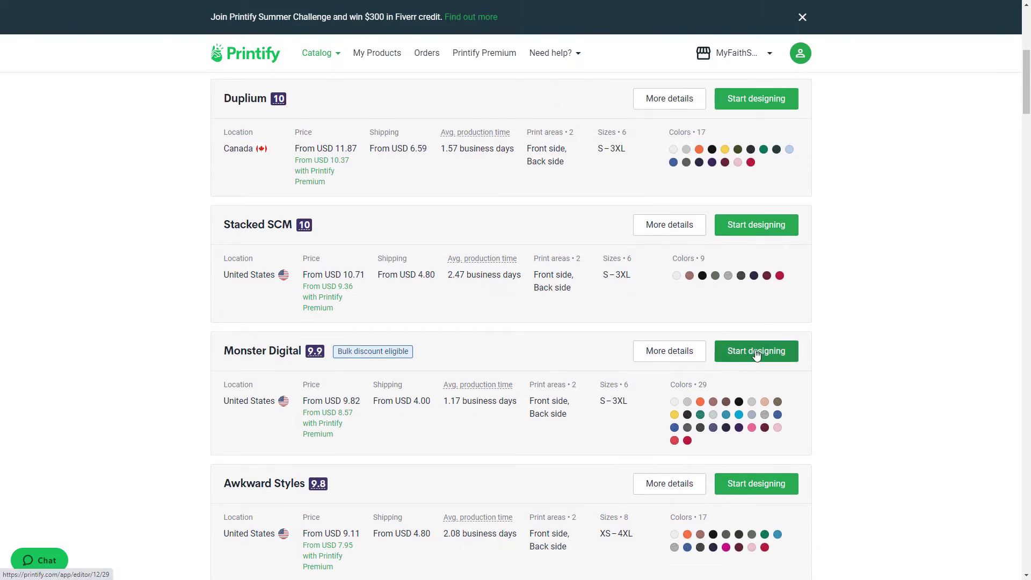
pyautogui.scroll(-2, 555, 354)
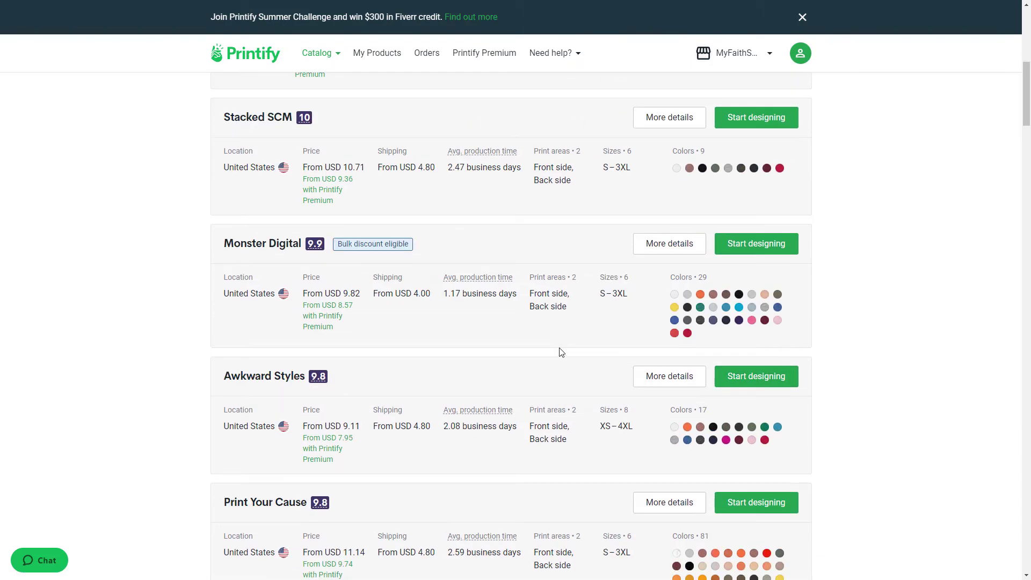
pyautogui.click(758, 250)
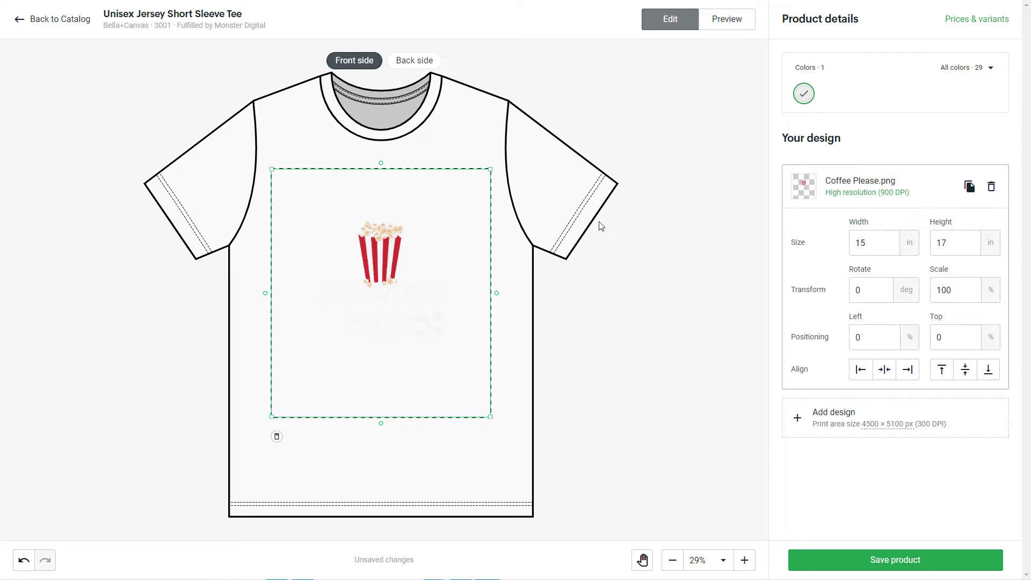
# Step: Select Red, black and Heather True Royal as shirt colors and deselect white
pyautogui.click(976, 71)
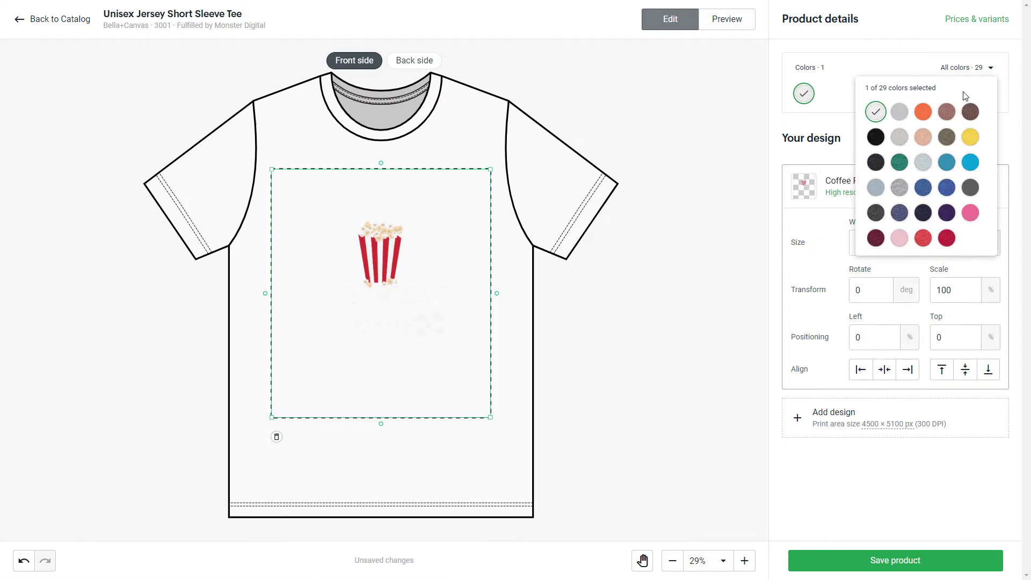
pyautogui.click(948, 240)
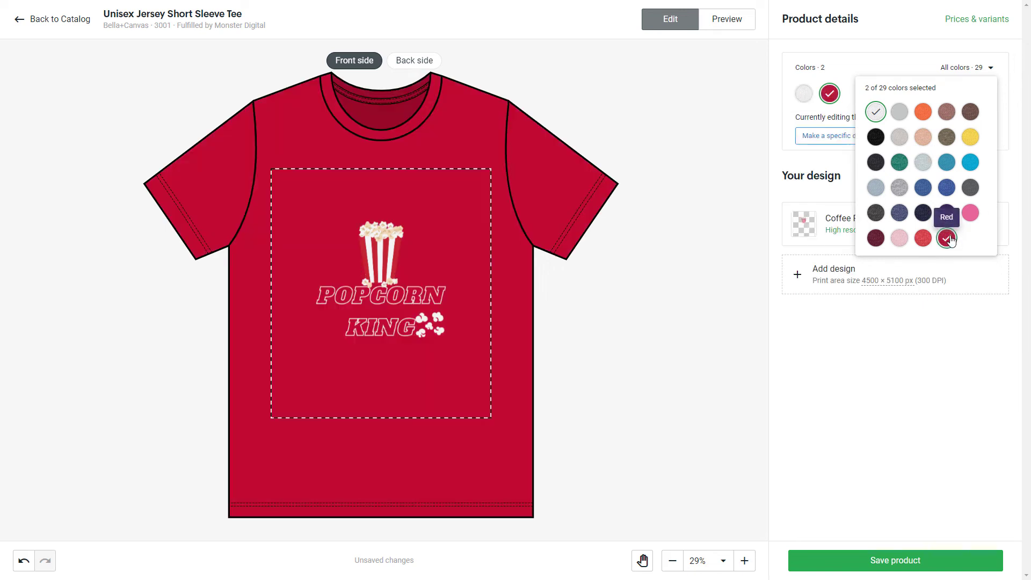
pyautogui.click(875, 112)
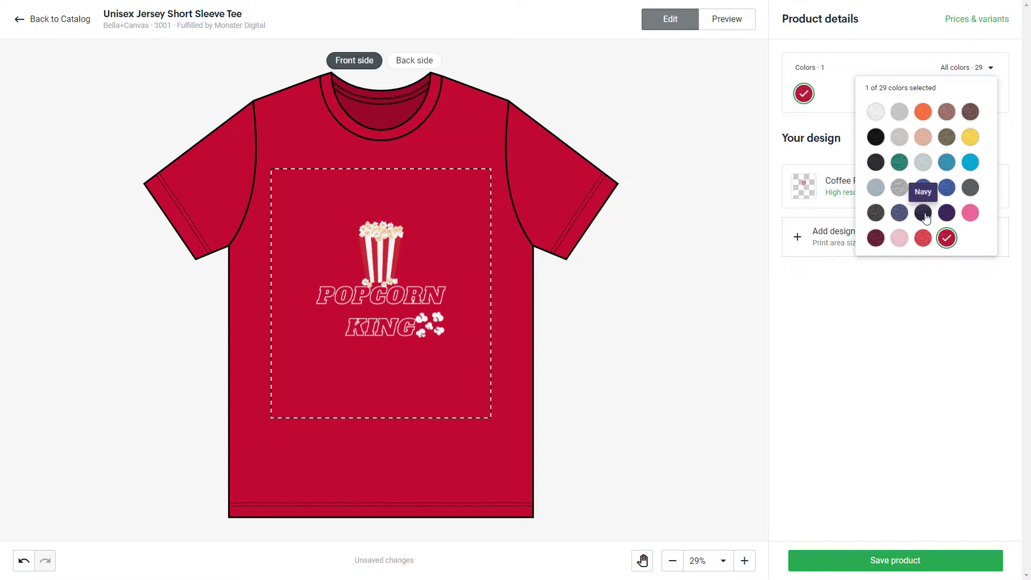
pyautogui.click(875, 138)
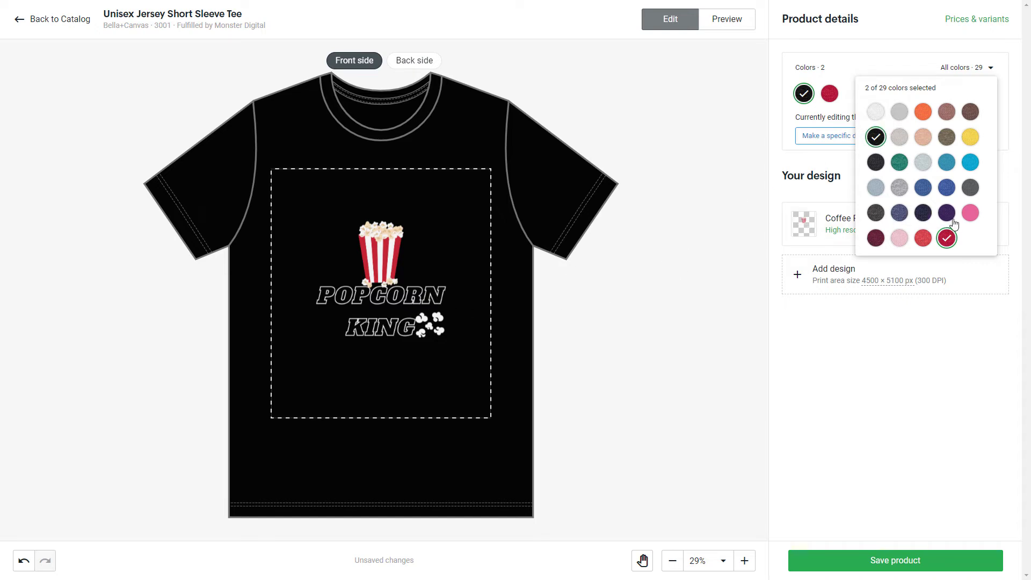
pyautogui.click(948, 188)
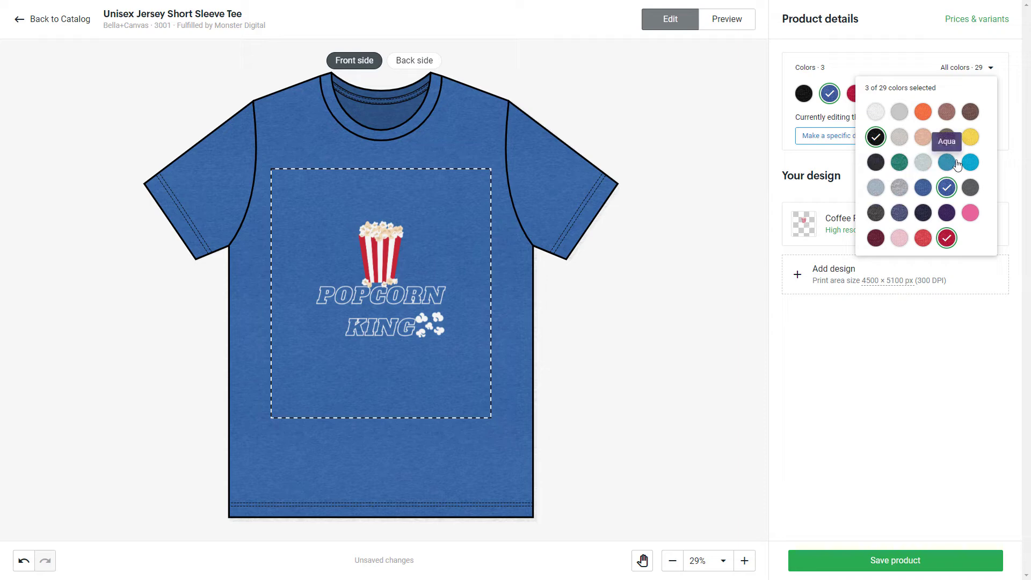
# Step: Try the brown, mauve, orange and light grey shirt colors from the first color row, and deselect them again
pyautogui.click(970, 113)
pyautogui.click(947, 113)
pyautogui.click(923, 113)
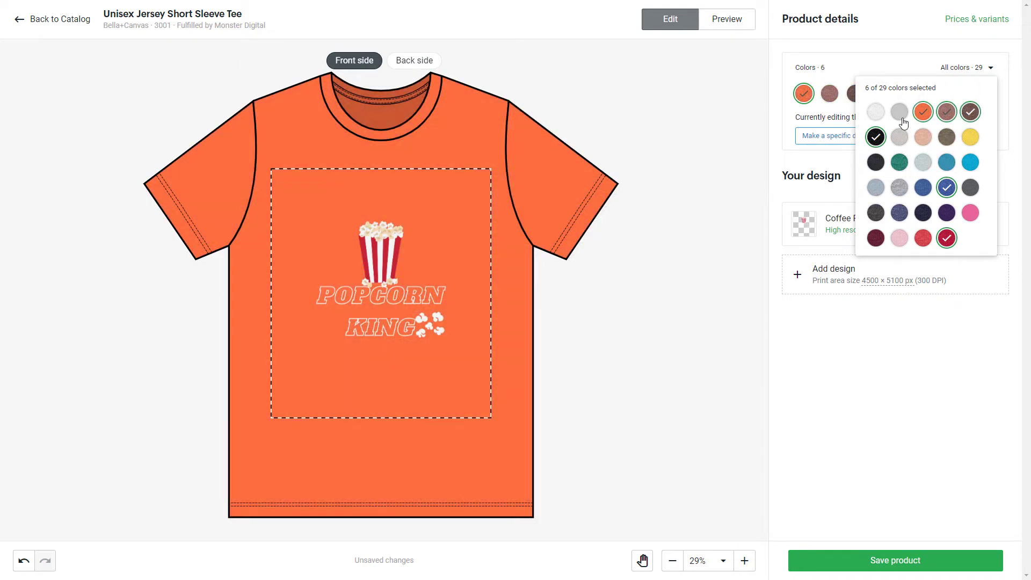
pyautogui.click(898, 114)
pyautogui.click(970, 113)
pyautogui.click(947, 113)
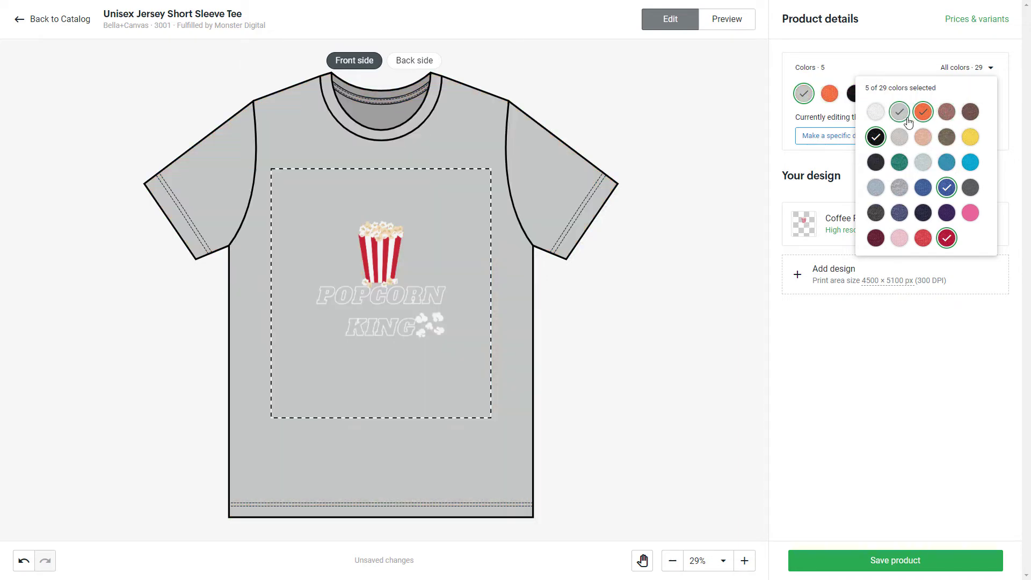
pyautogui.click(923, 112)
pyautogui.click(900, 112)
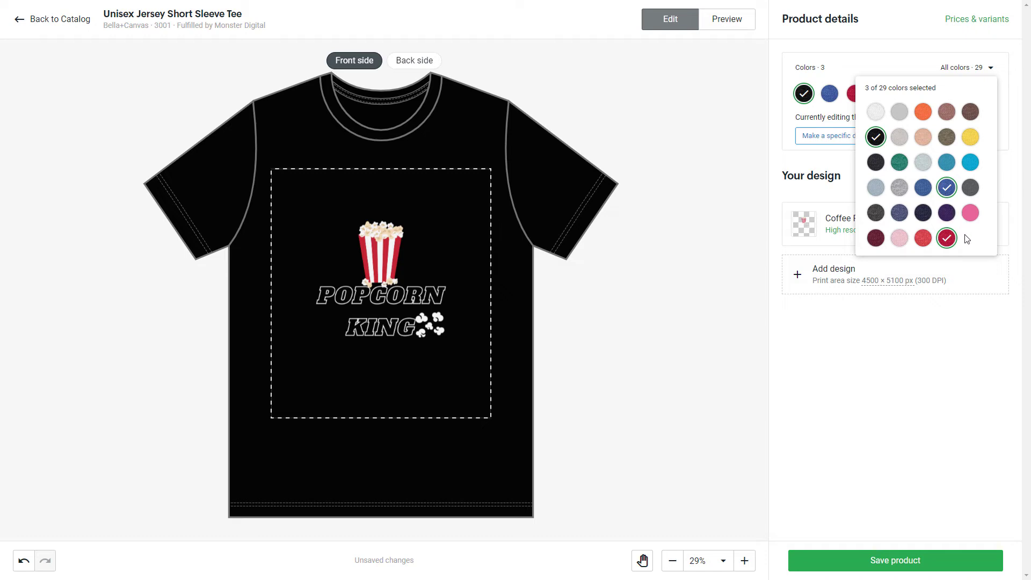
# Step: Try the maroon and pink shirt colors, deselecting each one after viewing it
pyautogui.click(875, 239)
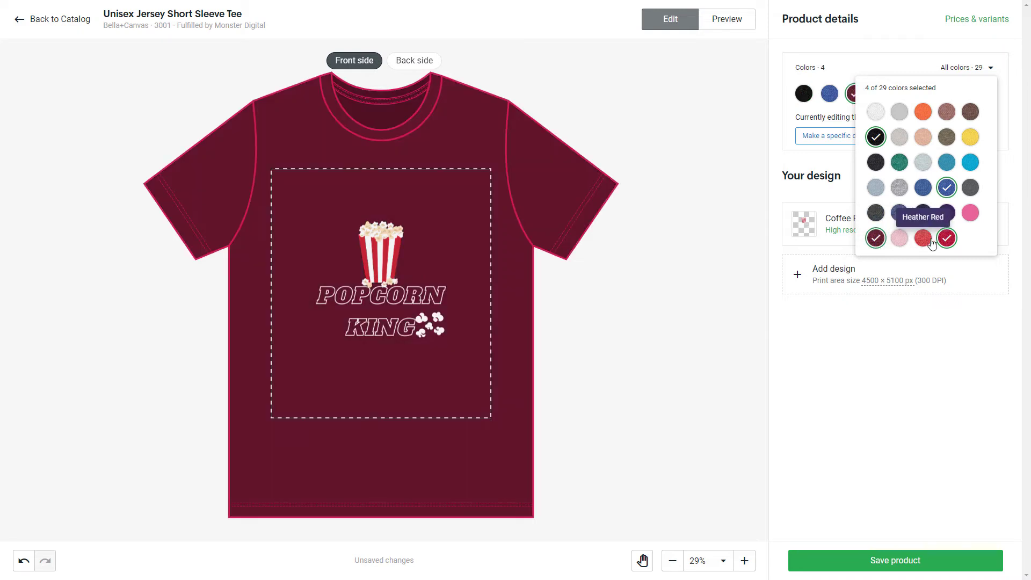
pyautogui.click(878, 240)
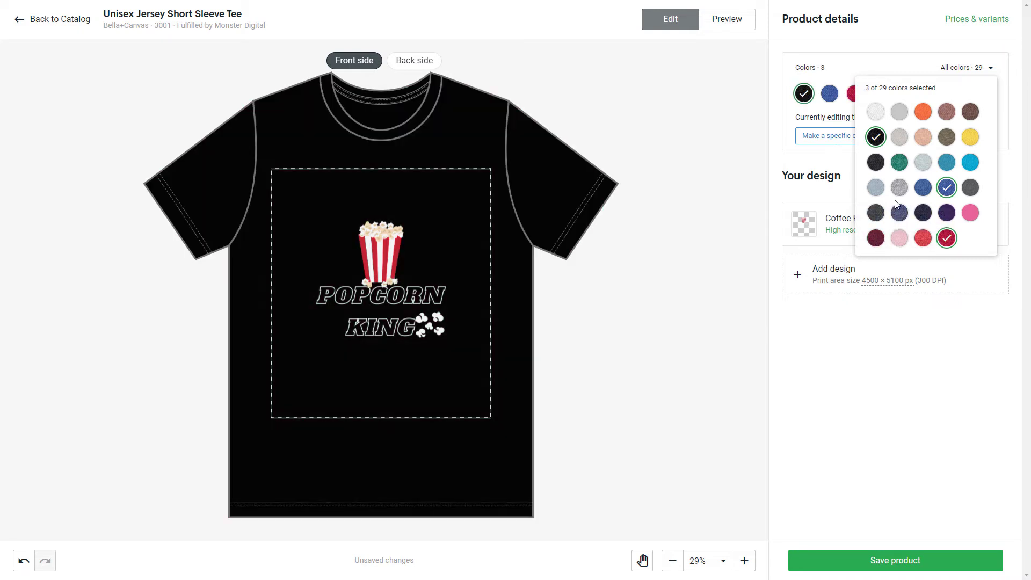
pyautogui.click(969, 214)
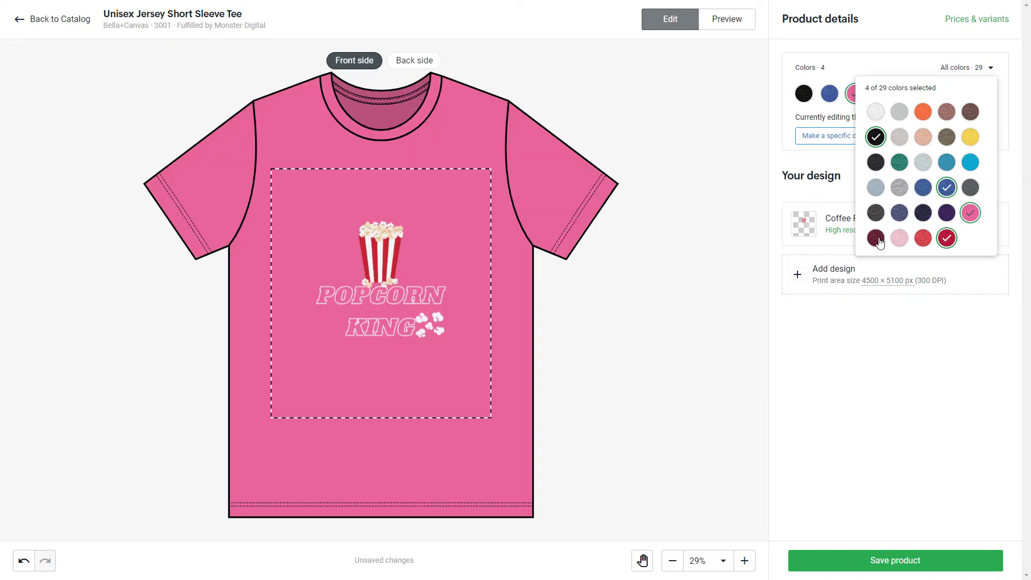
pyautogui.click(967, 215)
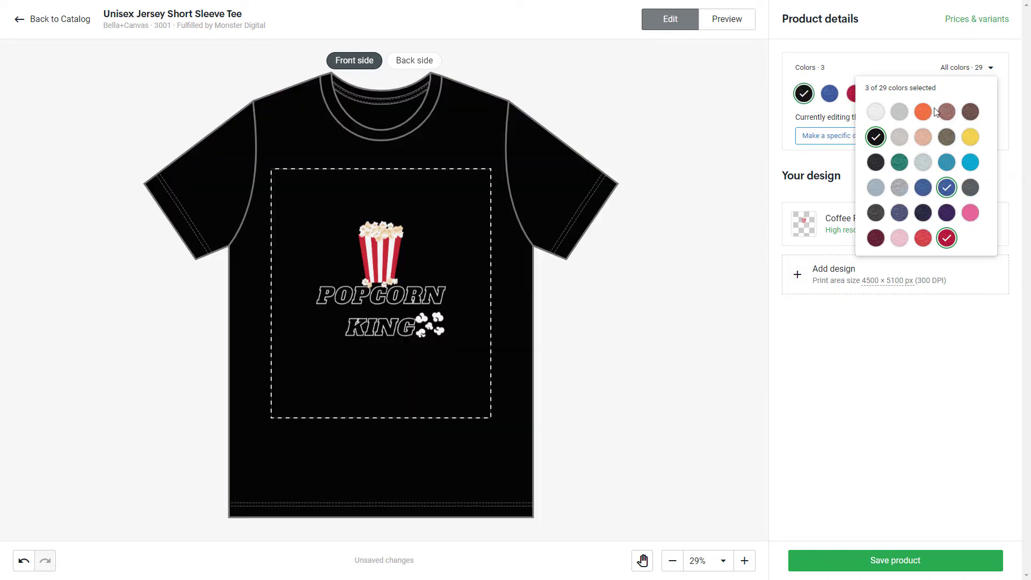
# Step: Add Dark Grey as a shirt color, and shrink the design to about 90.8% scale, centered at the print area's upper edge
pyautogui.click(877, 163)
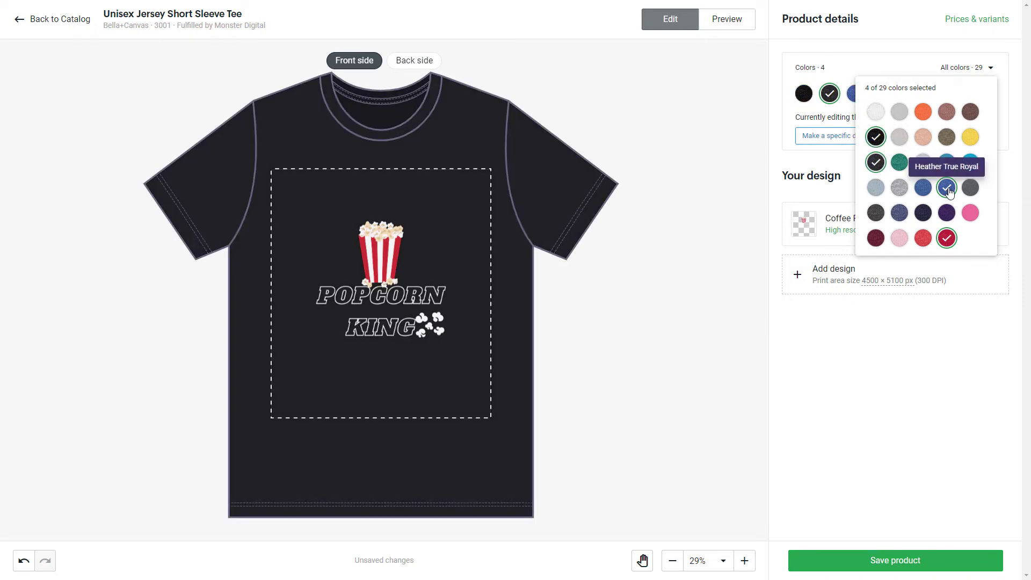
pyautogui.click(894, 331)
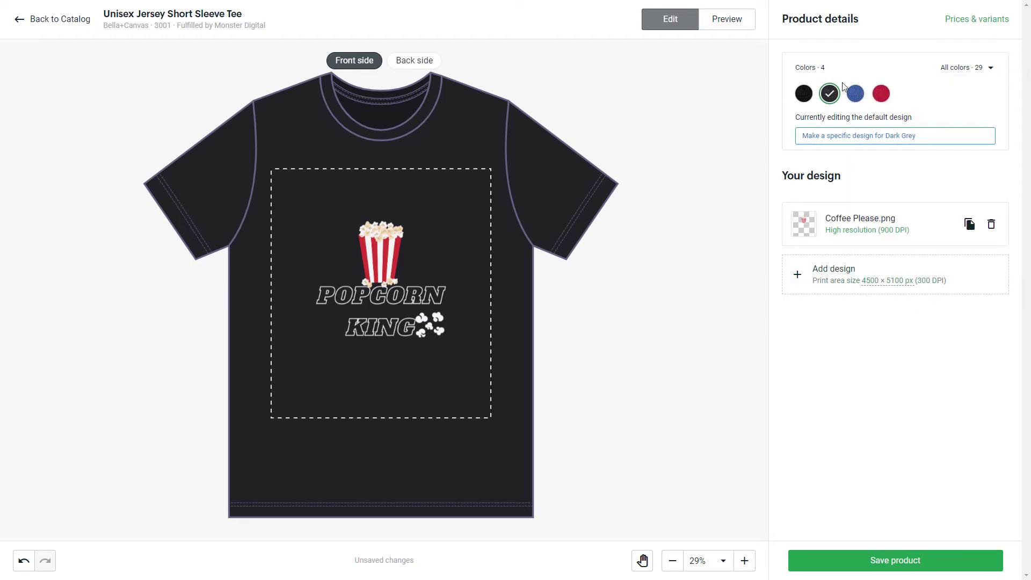
pyautogui.moveTo(428, 320)
pyautogui.mouseDown()
pyautogui.moveTo(444, 323)
pyautogui.moveTo(434, 308)
pyautogui.mouseUp()
pyautogui.moveTo(492, 169); pyautogui.dragTo(481, 181)
pyautogui.moveTo(449, 281); pyautogui.dragTo(448, 271)
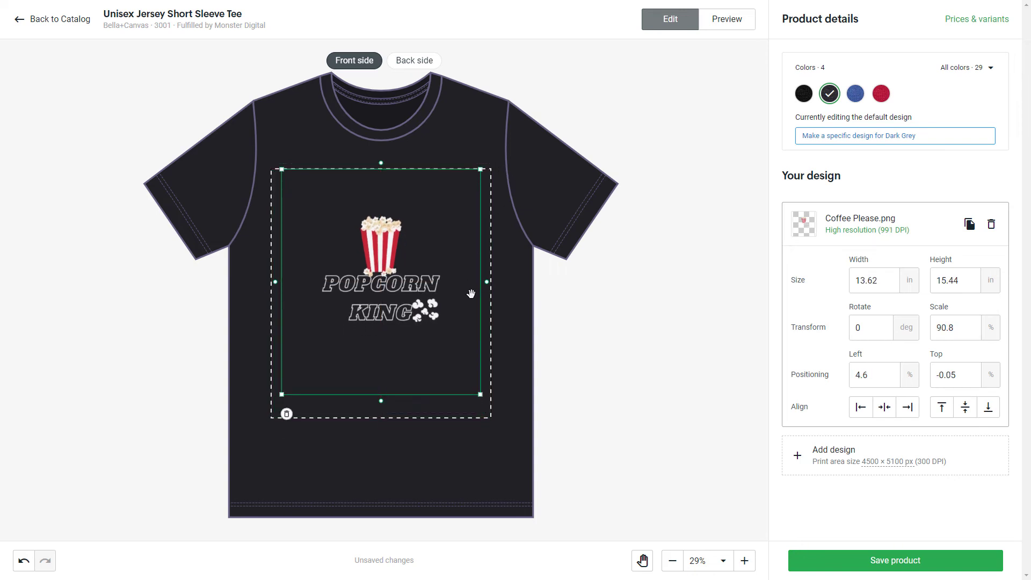
# Step: Save the product, skip the service rating, and open the new unpublished Unisex Jersey Short Sleeve Tee from the product list
pyautogui.click(913, 559)
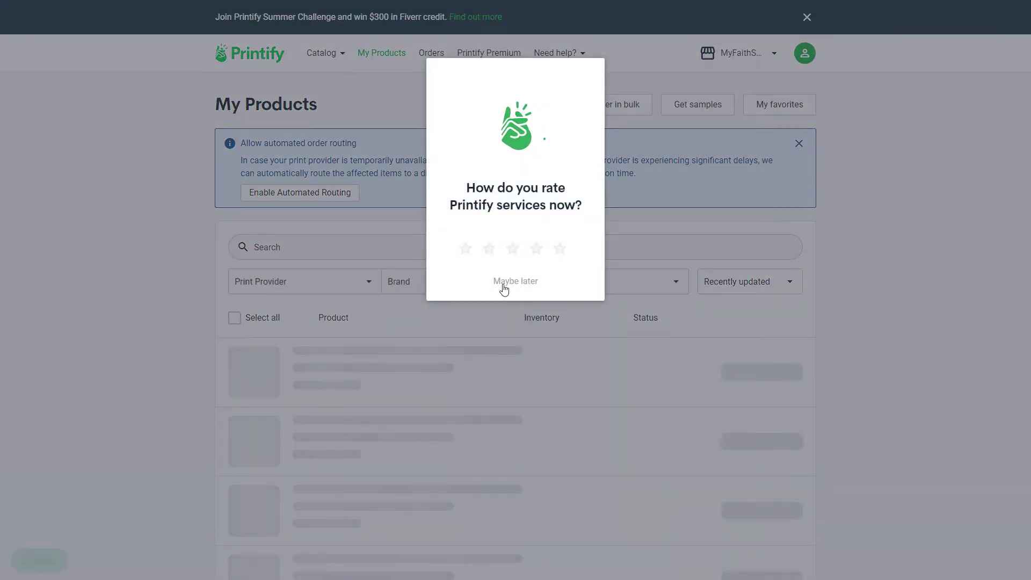
pyautogui.click(502, 282)
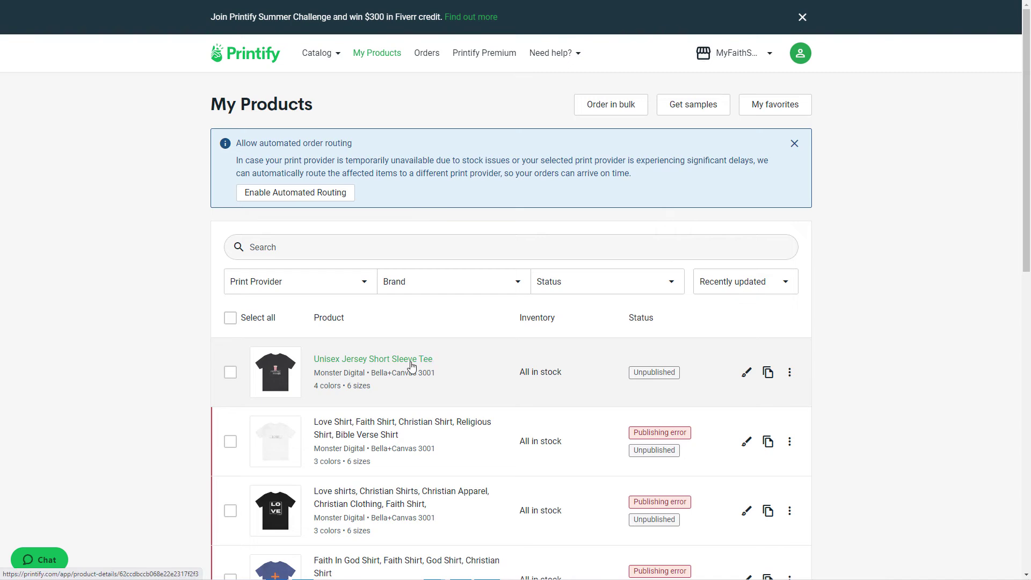
pyautogui.click(412, 366)
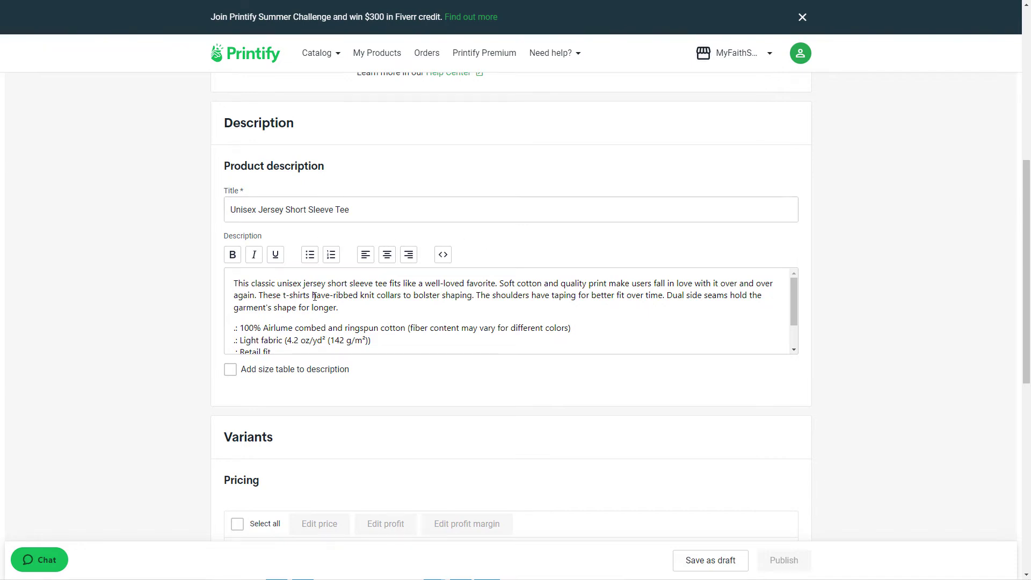
# Step: Review the product's description and variant pricing, and set the mockup's title image view to On Person 2
pyautogui.scroll(-3, 960, 320)
pyautogui.scroll(-5, 786, 347)
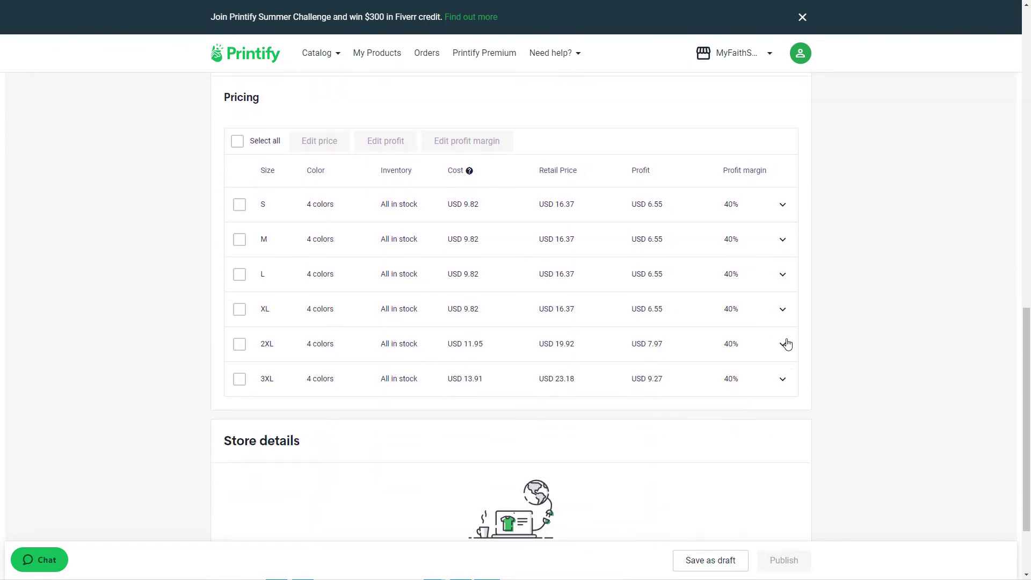
pyautogui.scroll(4, 785, 341)
pyautogui.scroll(10, 915, 313)
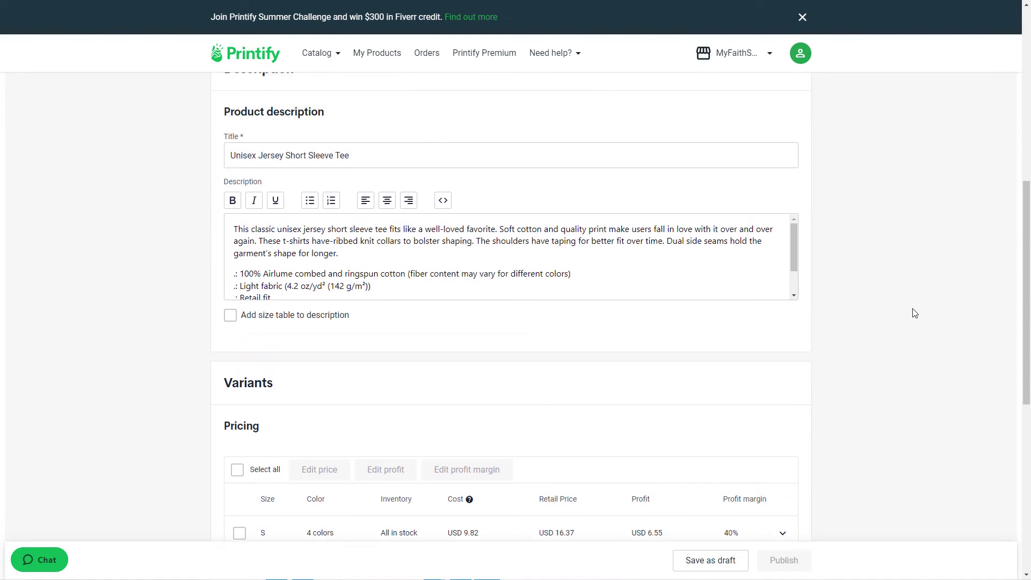
pyautogui.scroll(2, 917, 313)
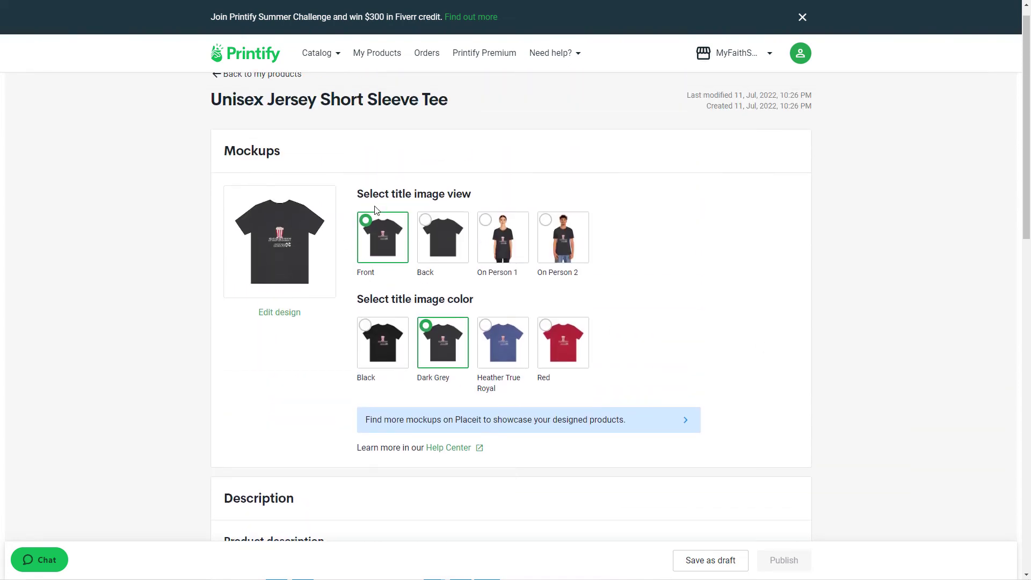
pyautogui.click(489, 224)
pyautogui.click(543, 223)
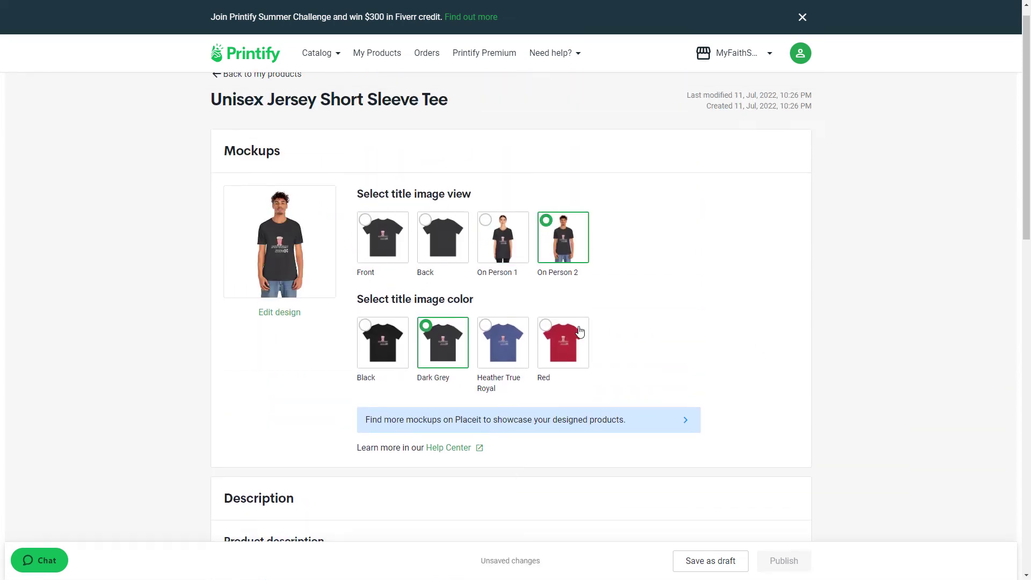
# Step: Preview the Red title image color, set it to Black, and look over the variant pricing
pyautogui.click(551, 328)
pyautogui.click(375, 332)
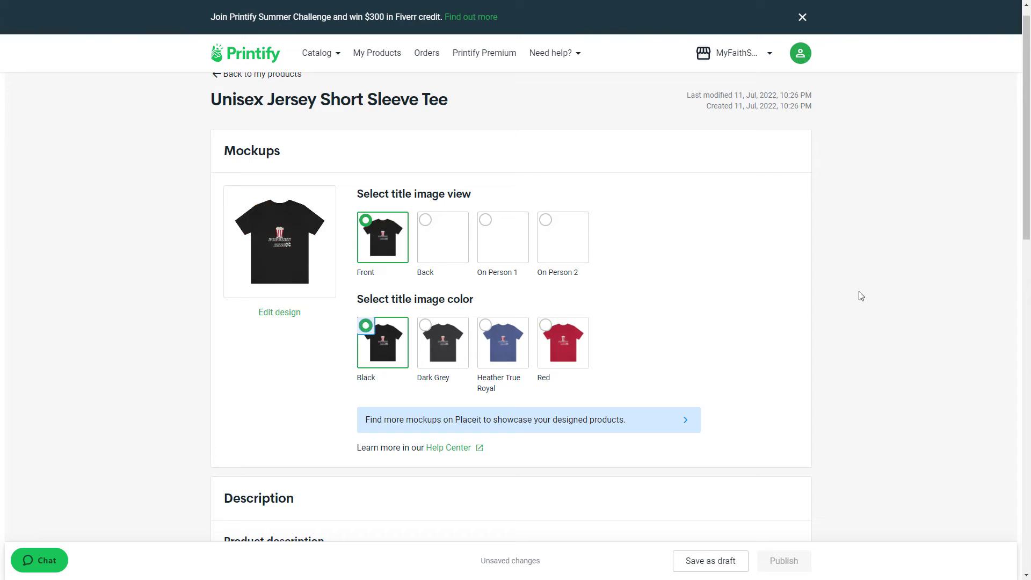
pyautogui.scroll(-10, 858, 292)
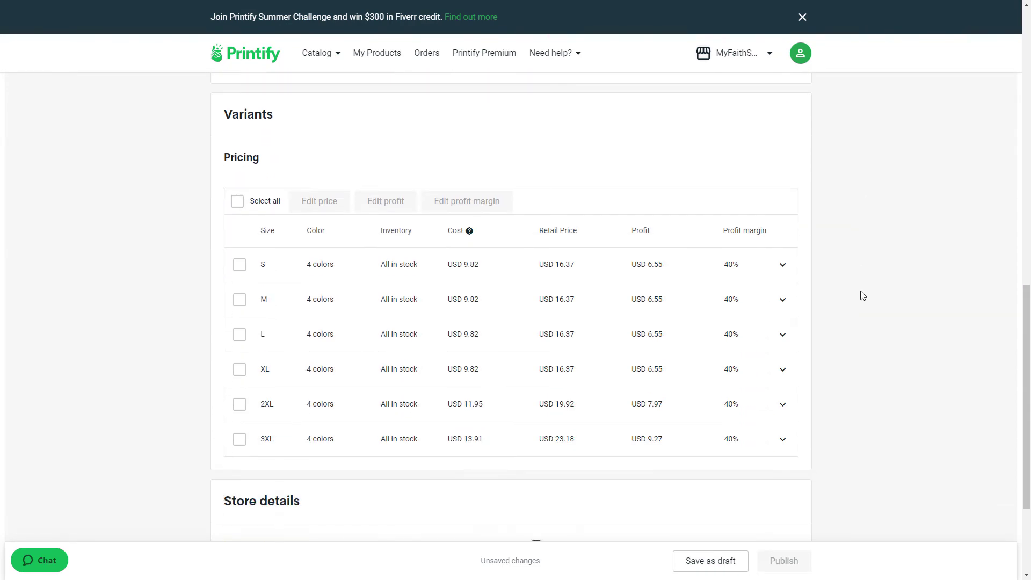
pyautogui.scroll(4, 862, 295)
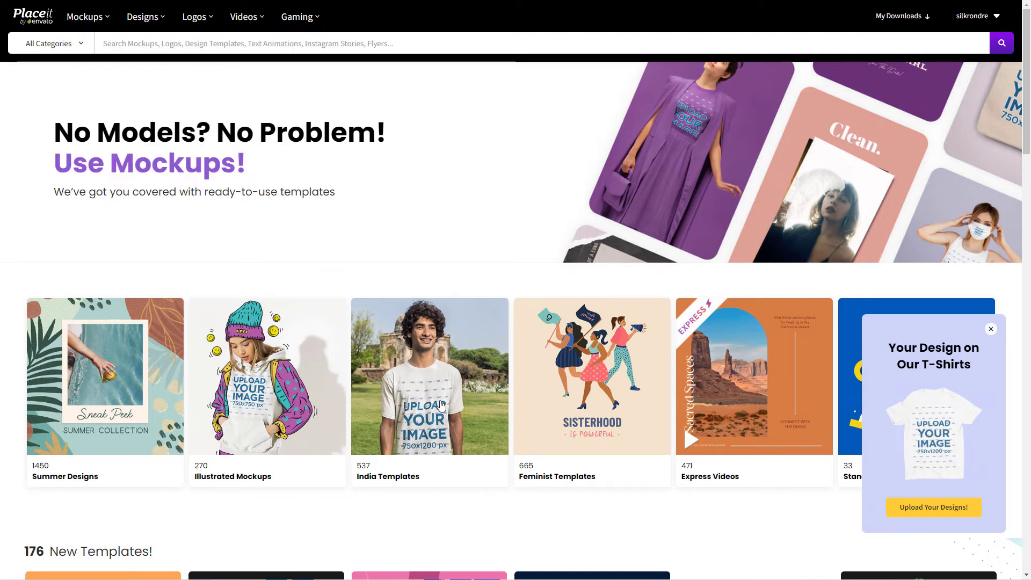
# Step: Switch to Placeit, look over its home page templates, and open the T-Shirts category of apparel mockups
pyautogui.scroll(-1, 369, 381)
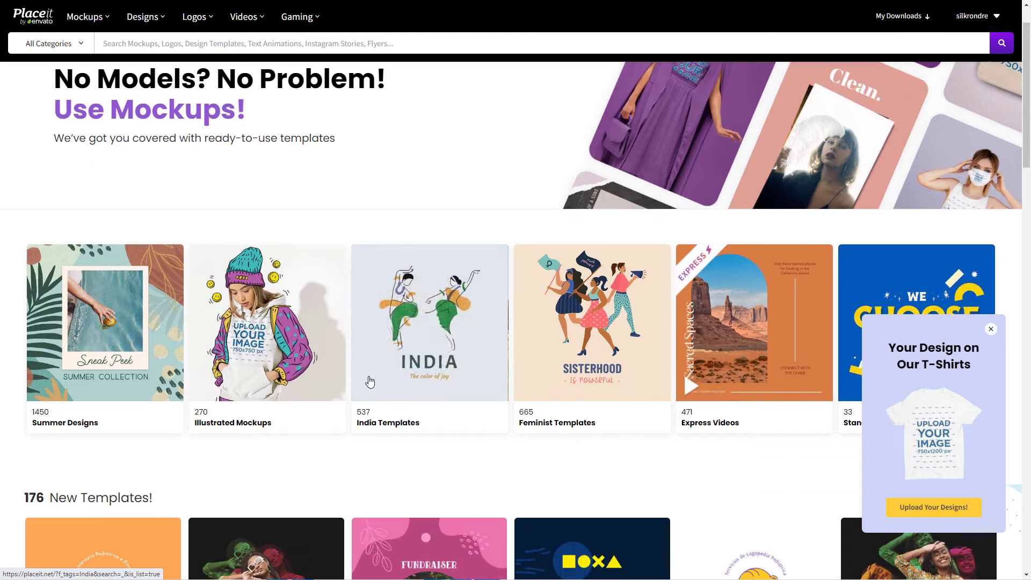
pyautogui.scroll(-1, 451, 417)
pyautogui.scroll(2, 621, 252)
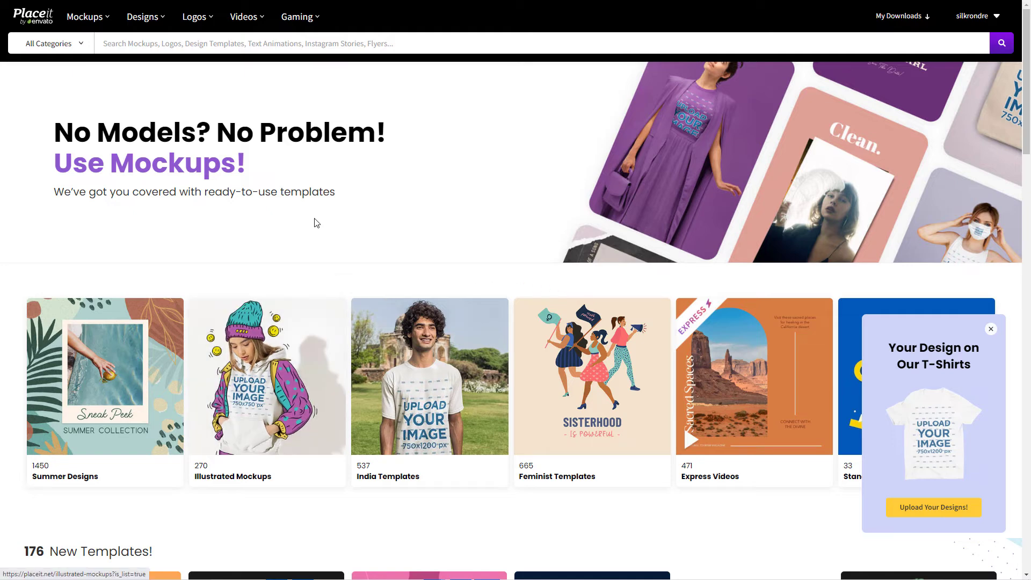
pyautogui.moveTo(70, 21)
pyautogui.moveTo(115, 124)
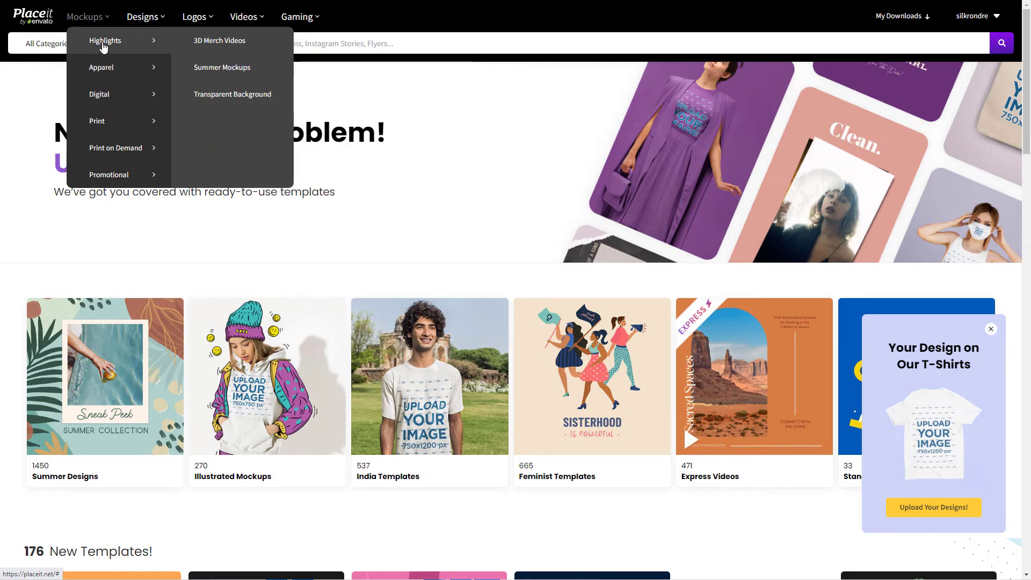
pyautogui.moveTo(107, 70)
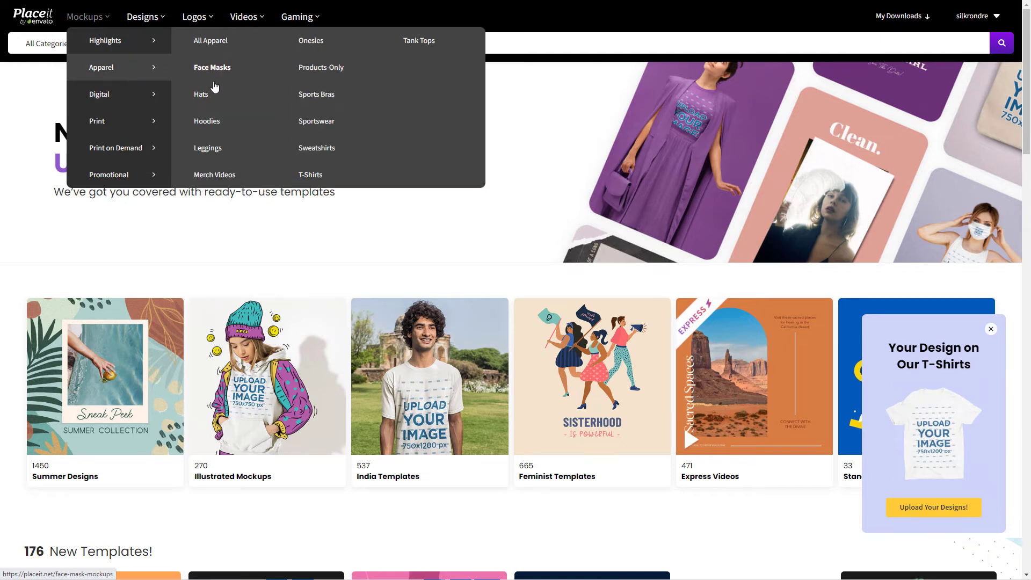
pyautogui.click(321, 176)
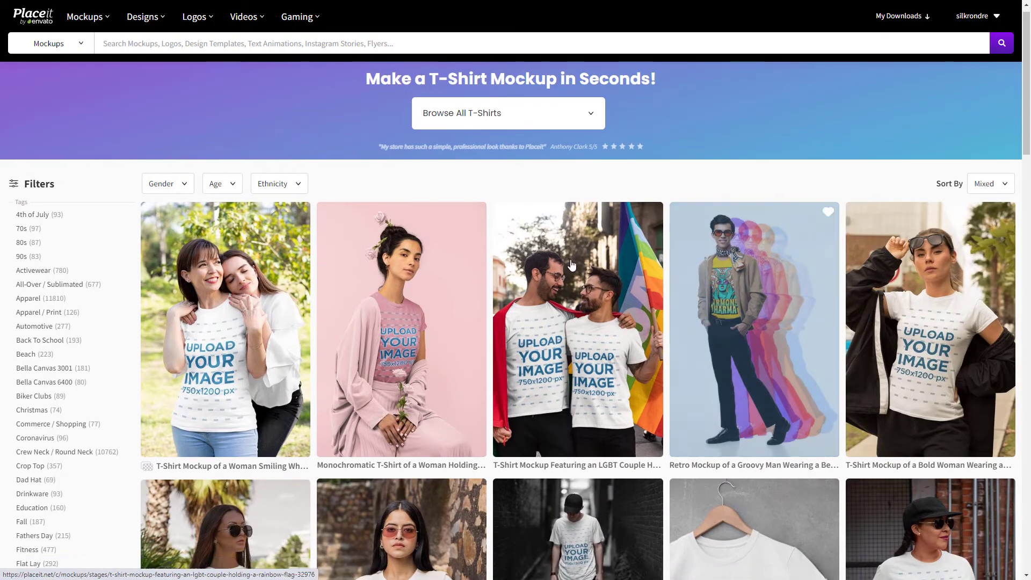
# Step: Look through the first page of T-shirt mockups and go to page 2
pyautogui.scroll(-2, 890, 280)
pyautogui.scroll(-9, 890, 279)
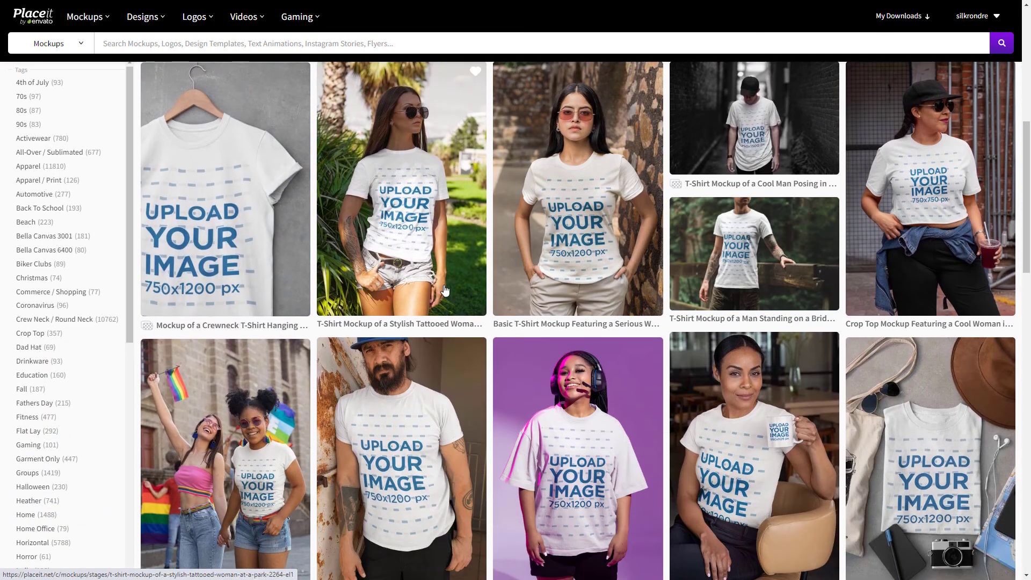
pyautogui.scroll(-2, 843, 239)
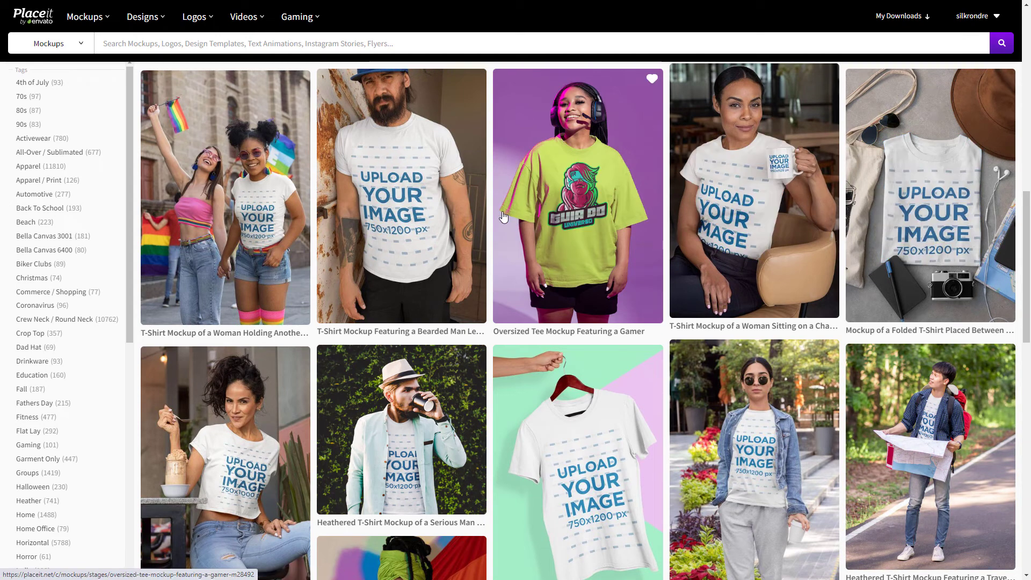
pyautogui.scroll(-4, 586, 265)
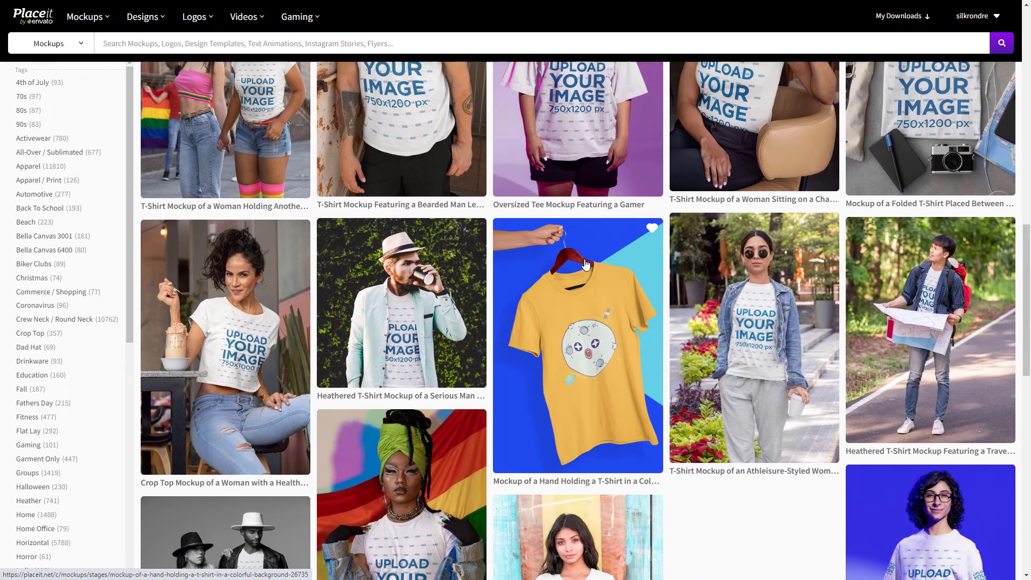
pyautogui.scroll(-8, 586, 265)
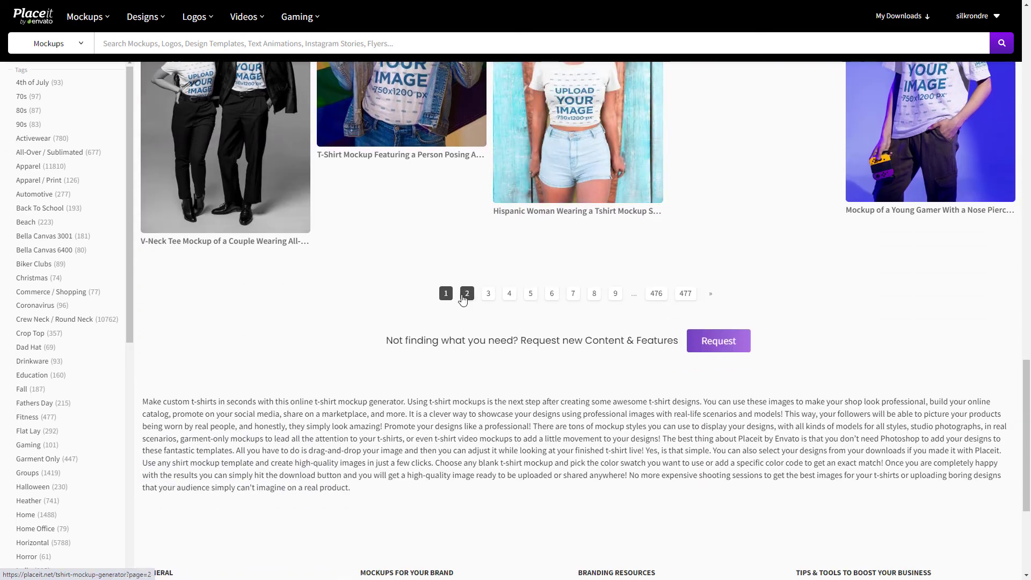
pyautogui.click(489, 294)
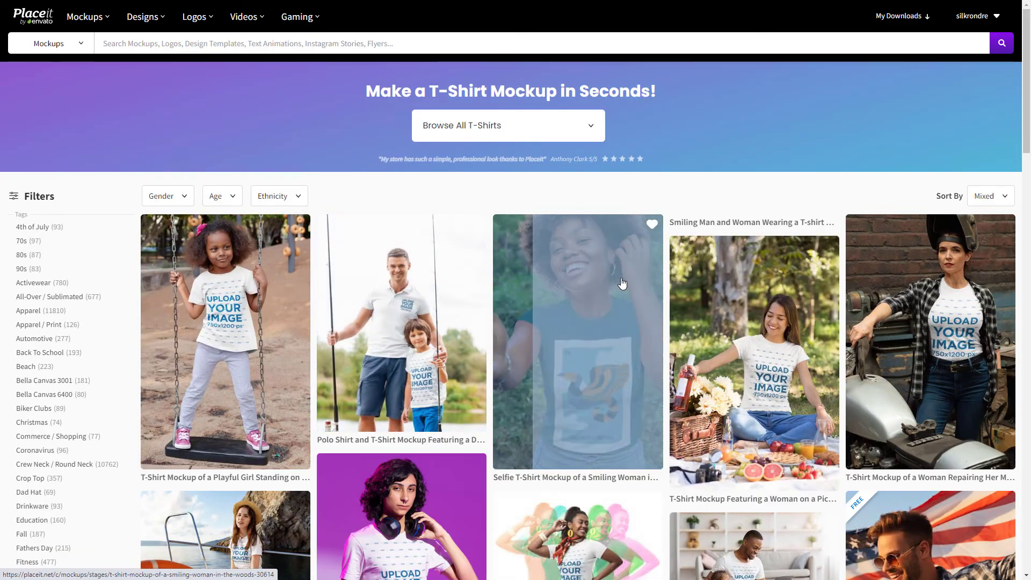
# Step: Find and open the T-shirt mockup featuring a biker carrying his helmet on page 2
pyautogui.scroll(-2, 553, 283)
pyautogui.scroll(-5, 553, 283)
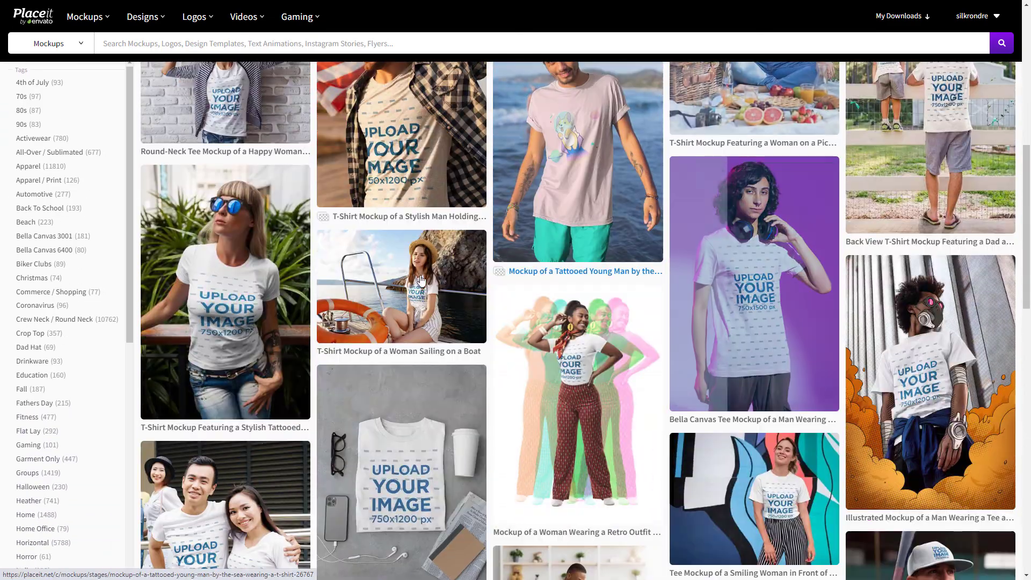
pyautogui.scroll(-1, 579, 265)
pyautogui.scroll(-2, 420, 208)
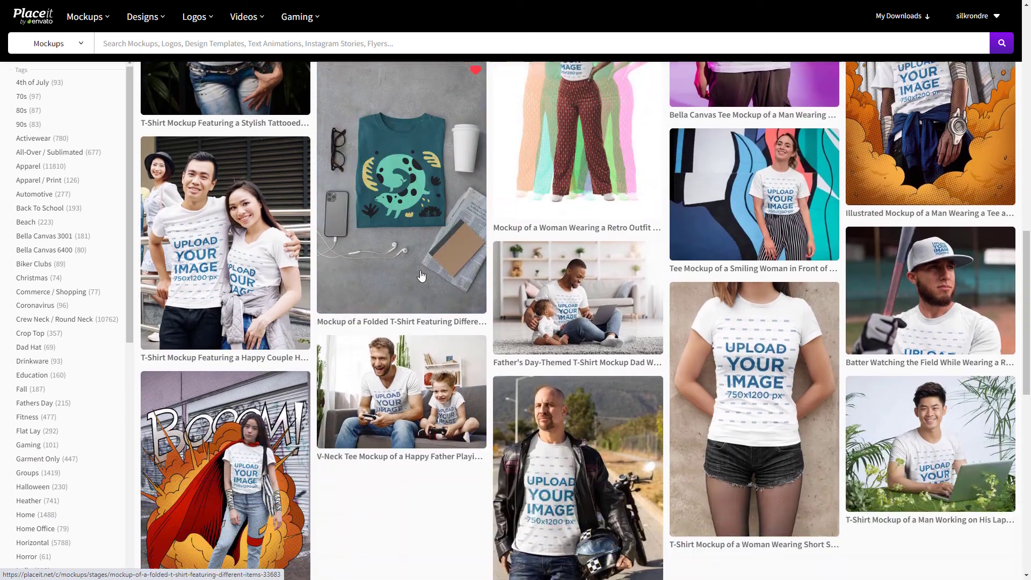
pyautogui.scroll(2, 779, 349)
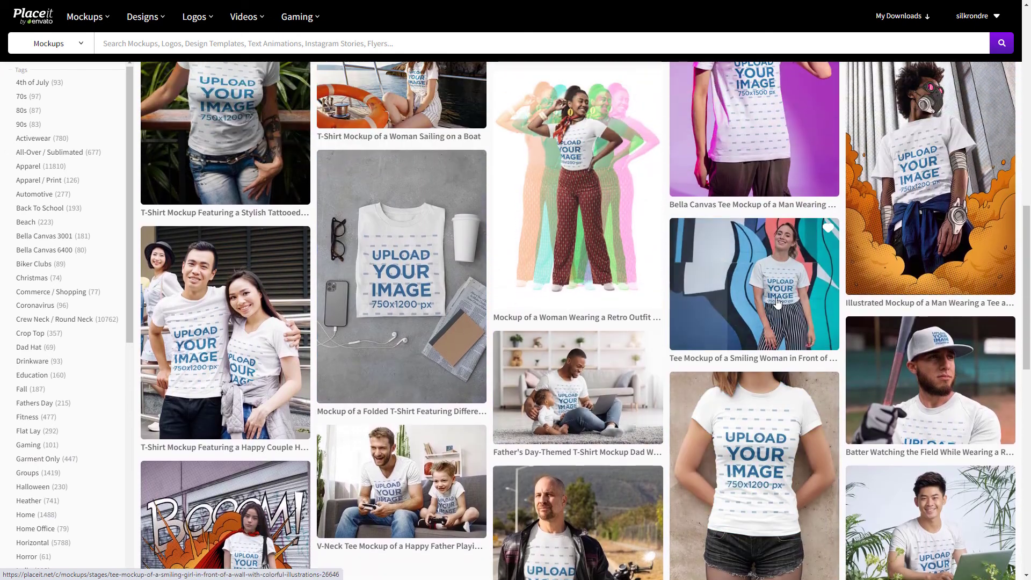
pyautogui.scroll(-5, 814, 317)
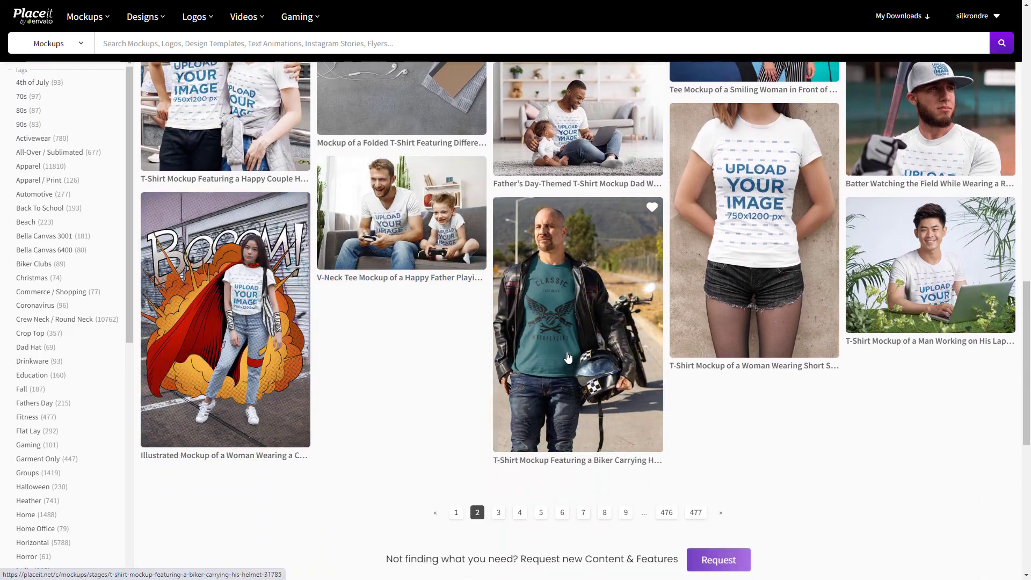
pyautogui.click(568, 357)
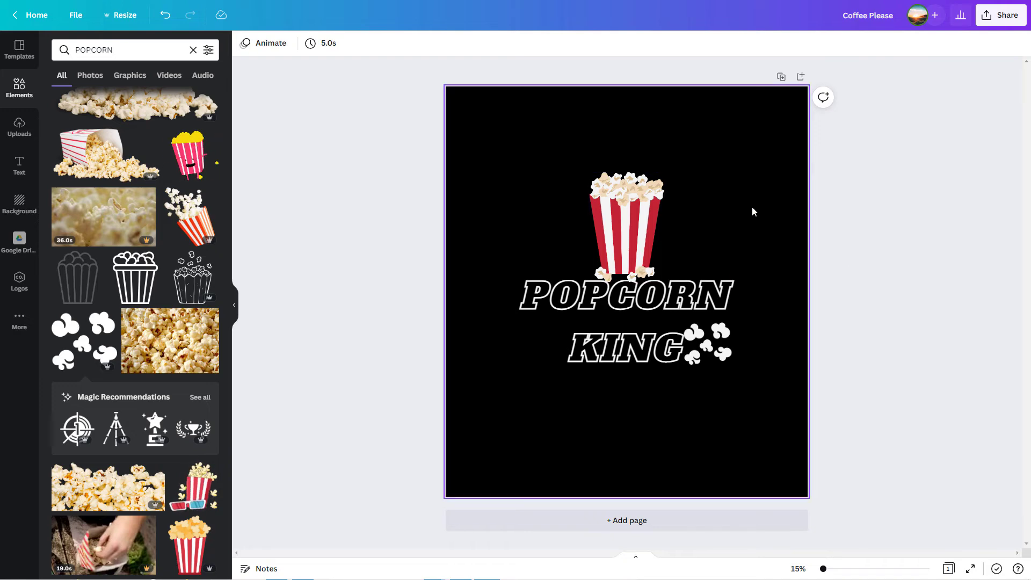
# Step: Switch to Canva and download the Popcorn King design as a PNG at 0.5 size (2250 × 2550 px) with a transparent background
pyautogui.click(1001, 15)
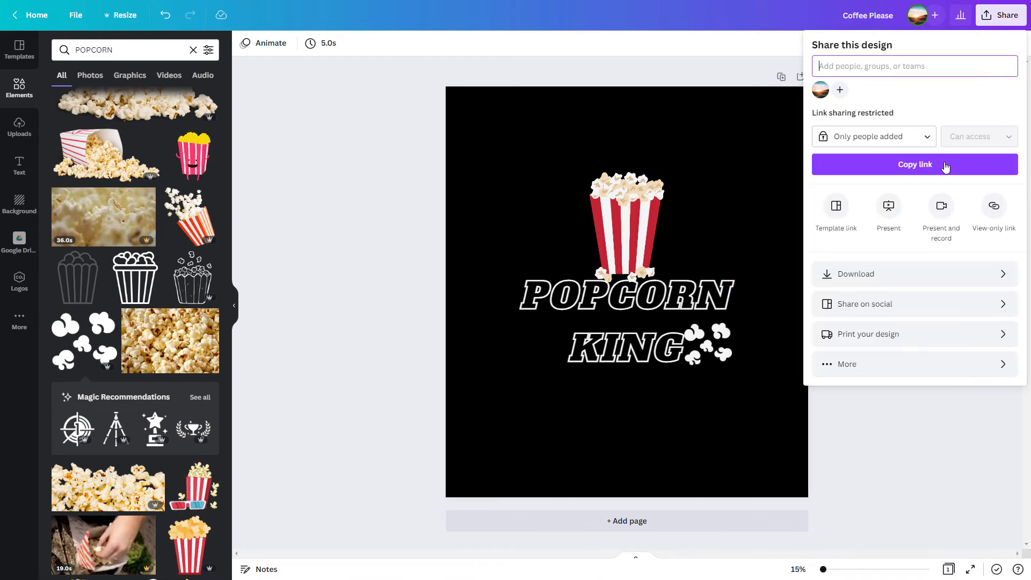
pyautogui.click(893, 272)
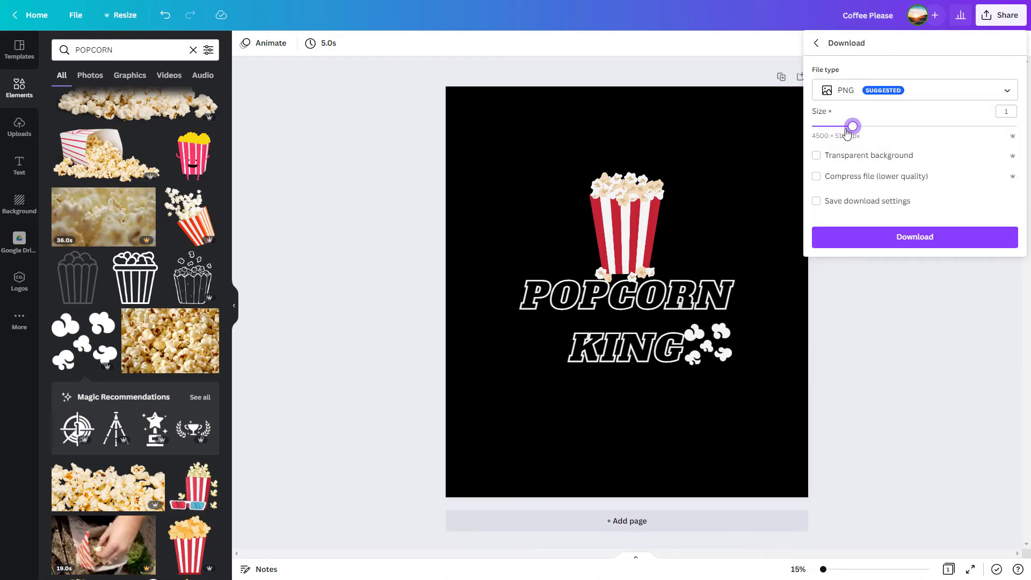
pyautogui.moveTo(853, 127); pyautogui.dragTo(822, 140)
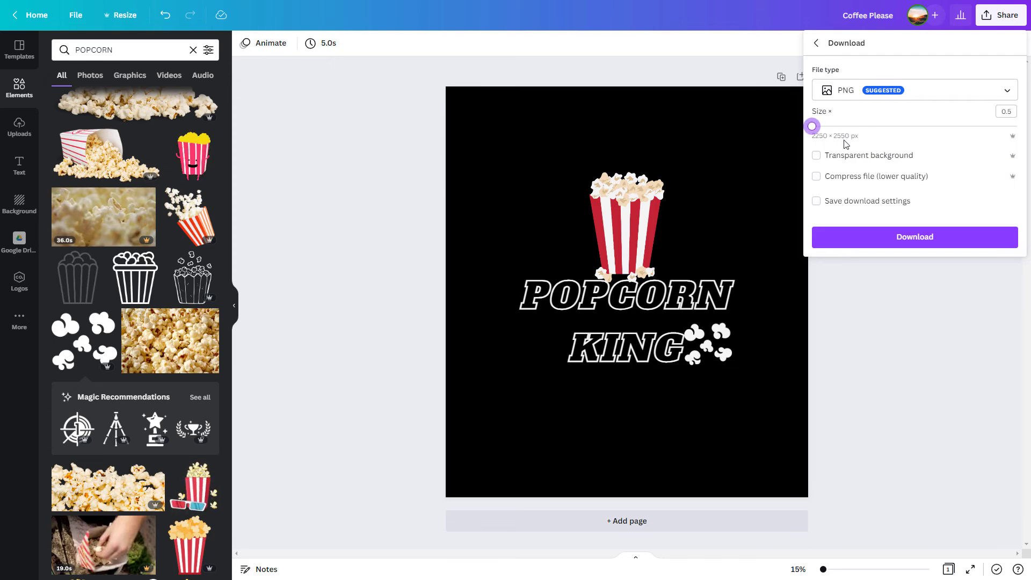
pyautogui.click(817, 155)
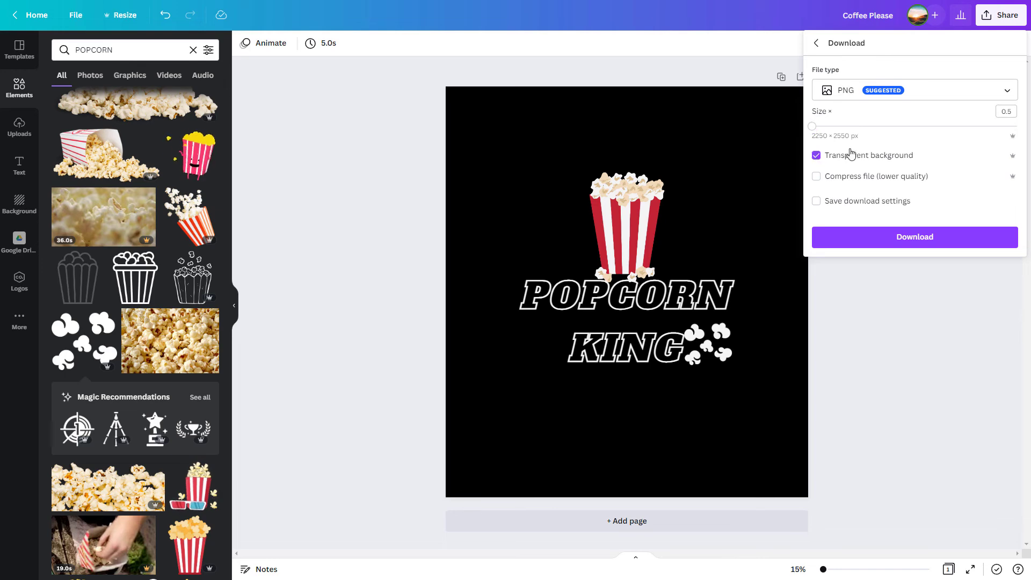
pyautogui.click(867, 245)
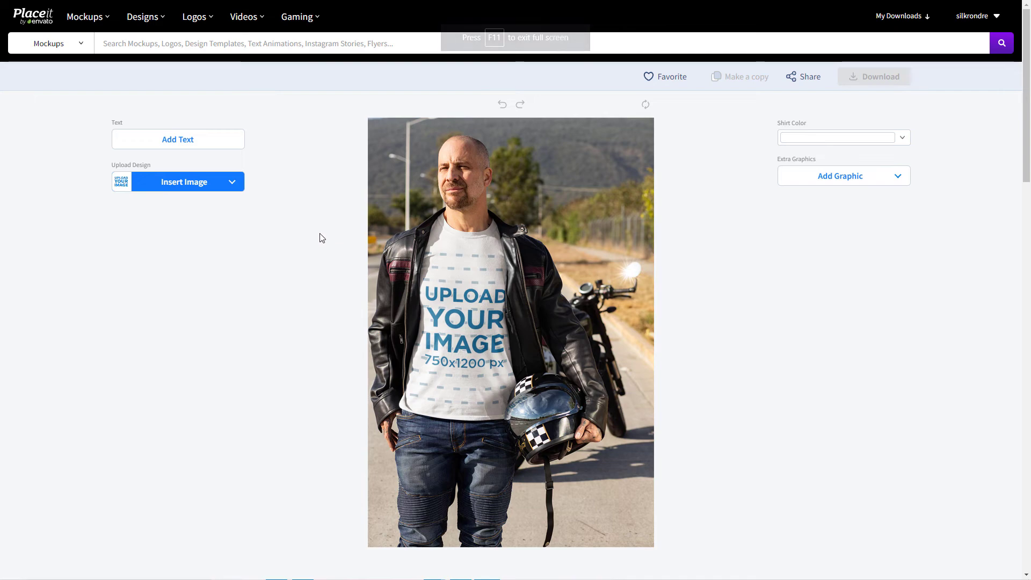
# Step: Switch to Placeit, upload Coffee Please (1) to the biker mockup, position it on the shirt, and apply the crop
pyautogui.click(211, 184)
pyautogui.click(189, 225)
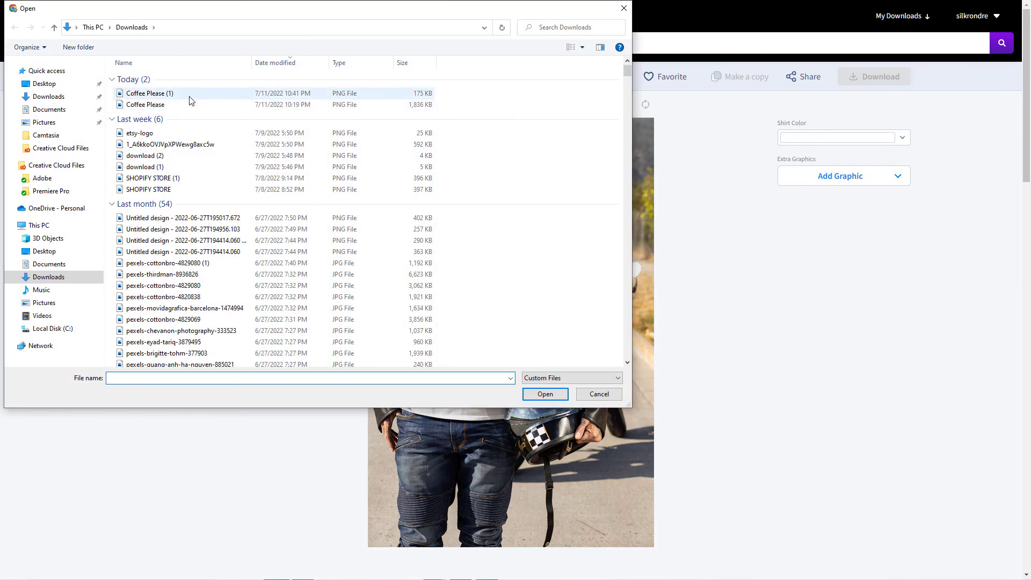
pyautogui.doubleClick(189, 97)
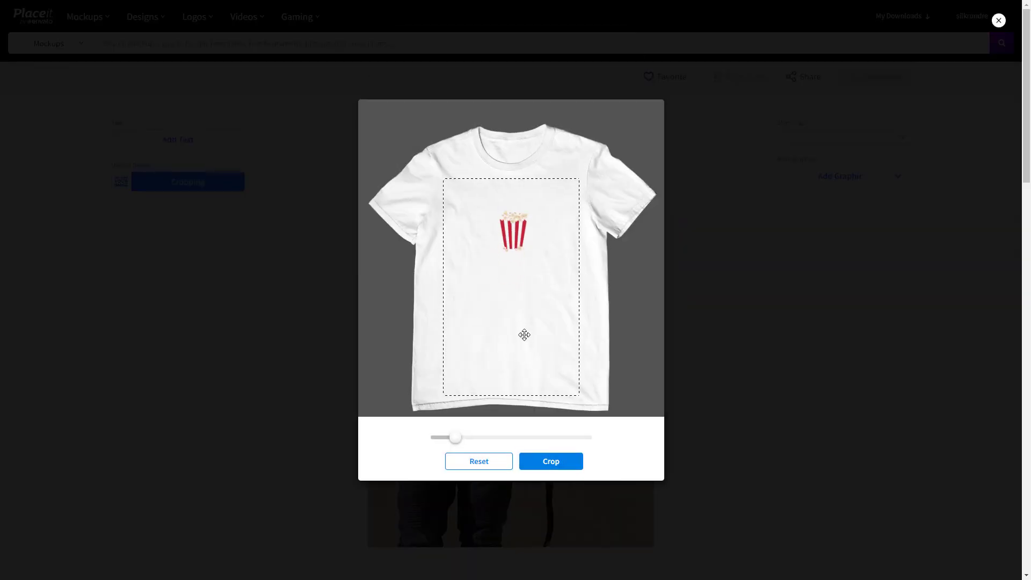
pyautogui.moveTo(524, 335)
pyautogui.mouseDown()
pyautogui.moveTo(514, 340)
pyautogui.moveTo(527, 318)
pyautogui.moveTo(504, 332)
pyautogui.mouseUp()
pyautogui.click(561, 464)
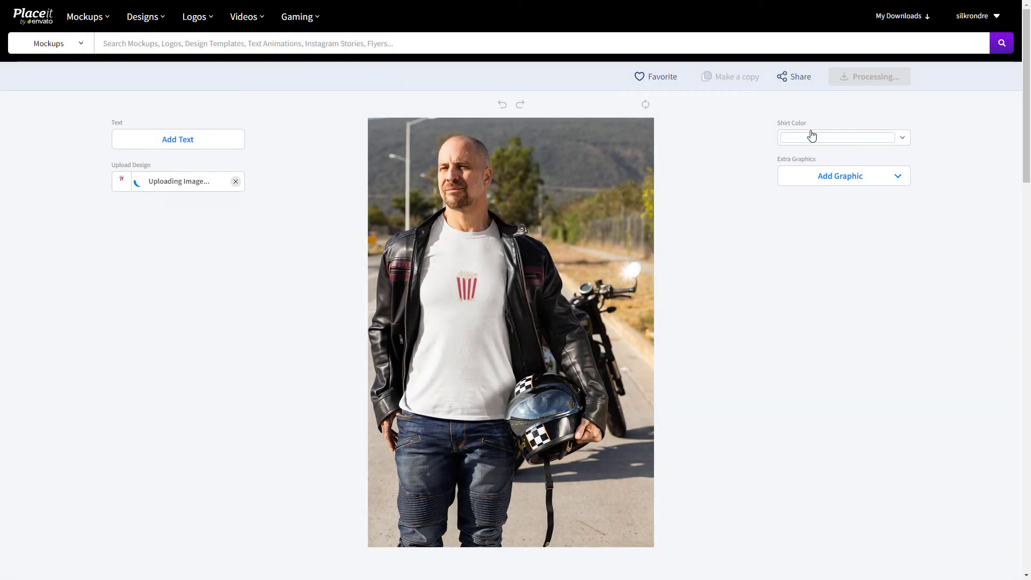
# Step: Try a dark blue shirt color on the mockup, and set the shirt color to black
pyautogui.click(813, 135)
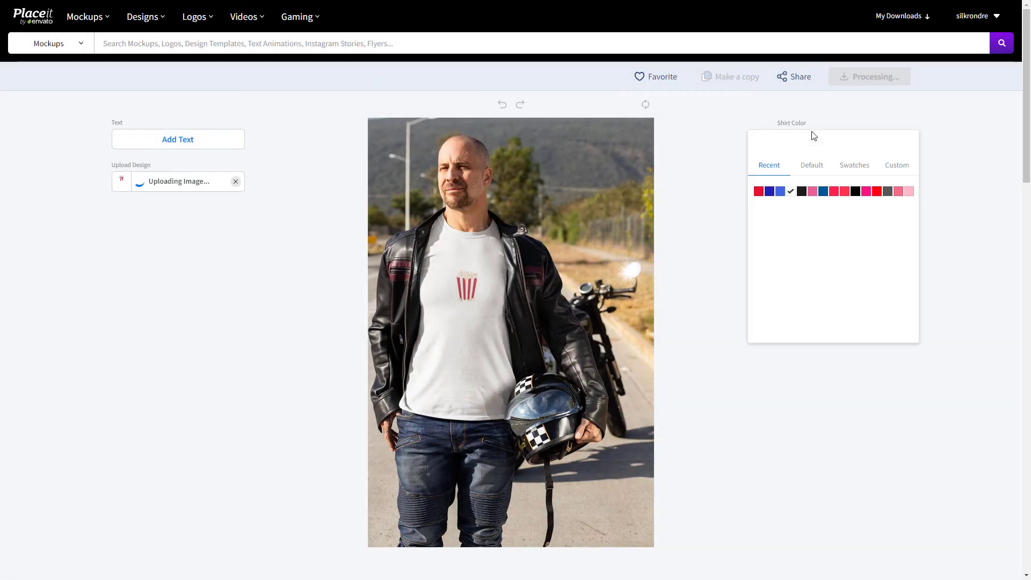
pyautogui.click(770, 191)
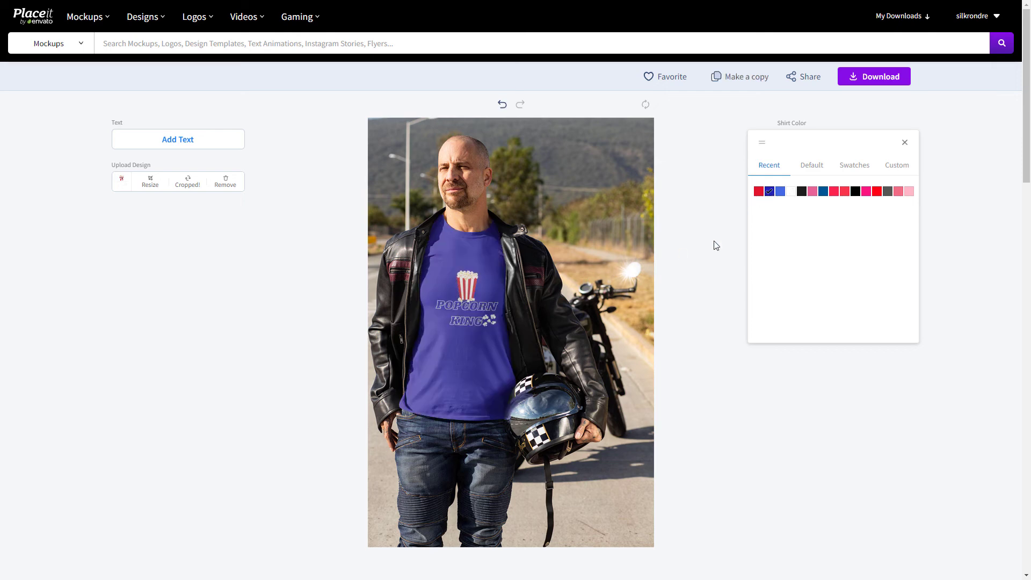
pyautogui.click(802, 192)
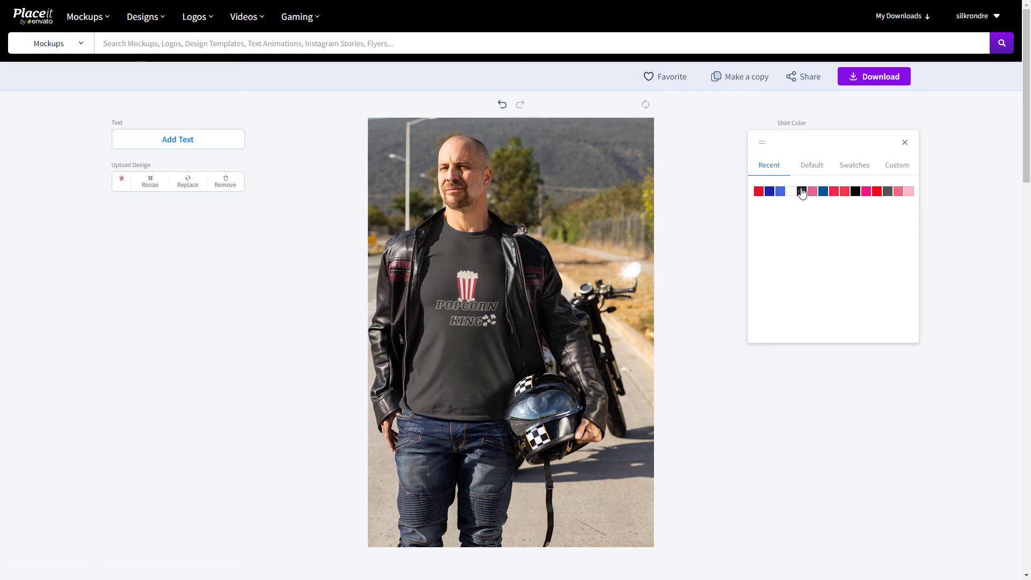
pyautogui.click(211, 442)
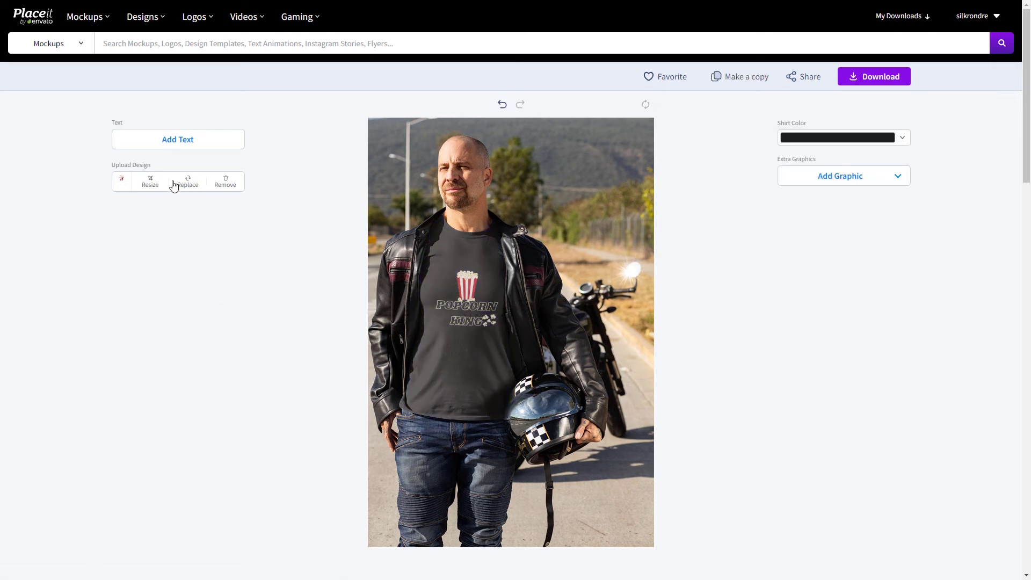
# Step: Enlarge the Popcorn King design slightly, move it higher on the shirt, and apply the crop
pyautogui.click(159, 189)
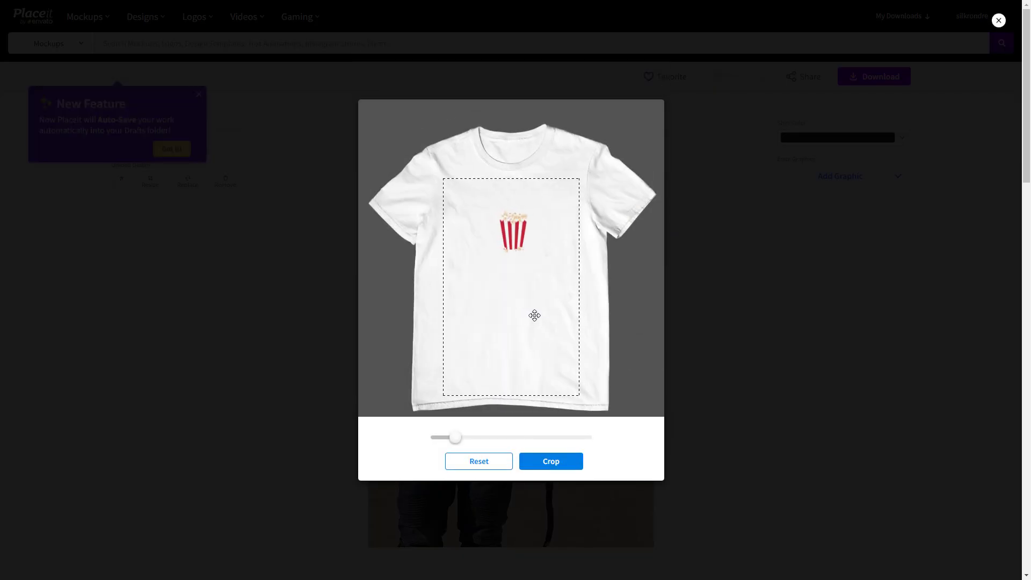
pyautogui.moveTo(453, 438); pyautogui.dragTo(459, 438)
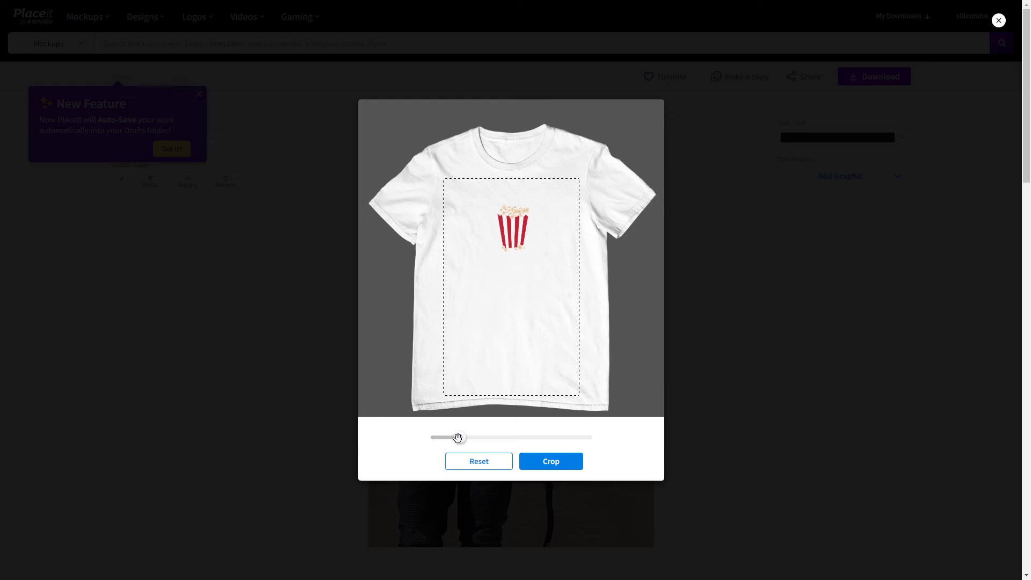
pyautogui.click(572, 469)
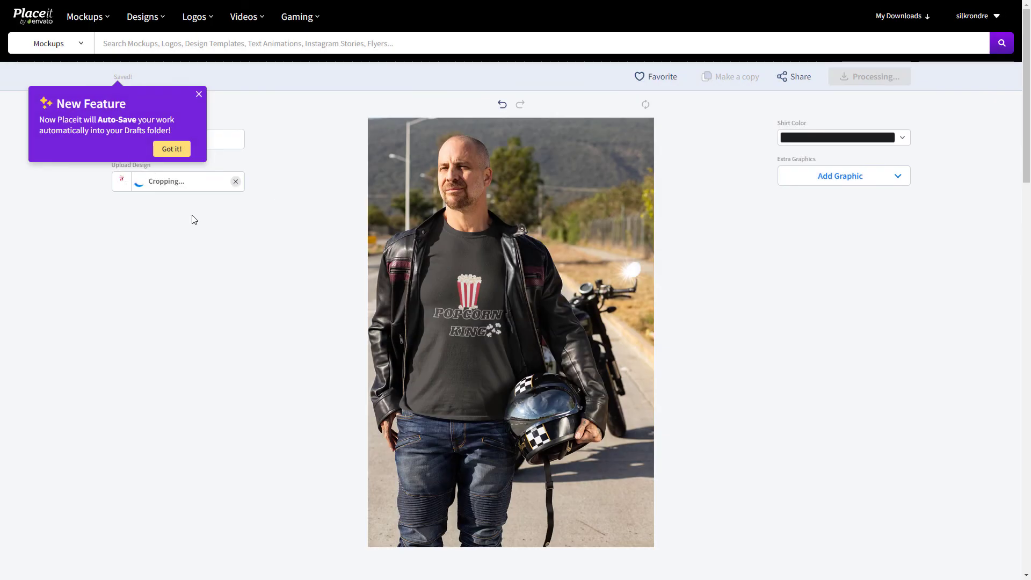
pyautogui.click(154, 183)
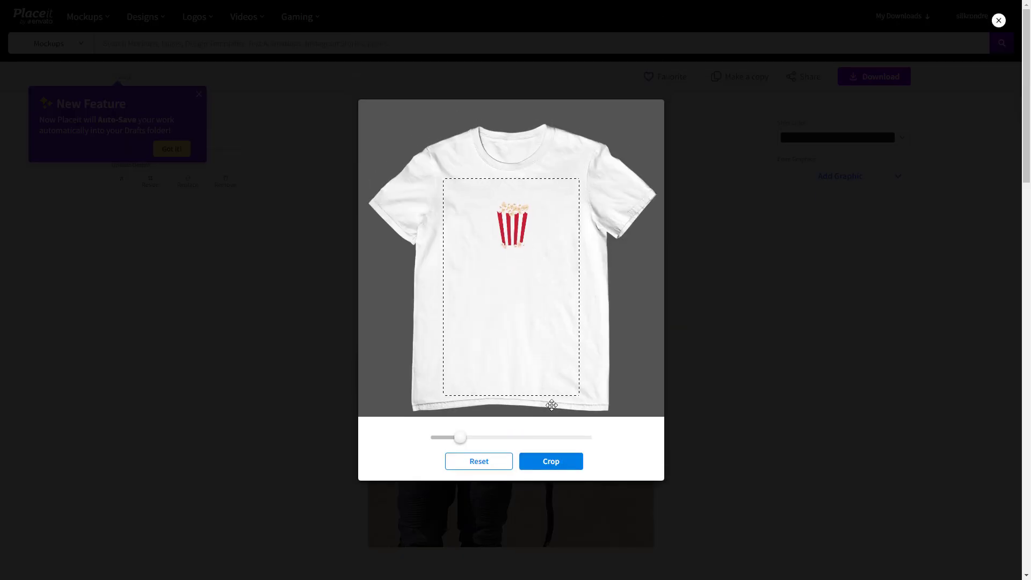
pyautogui.click(556, 462)
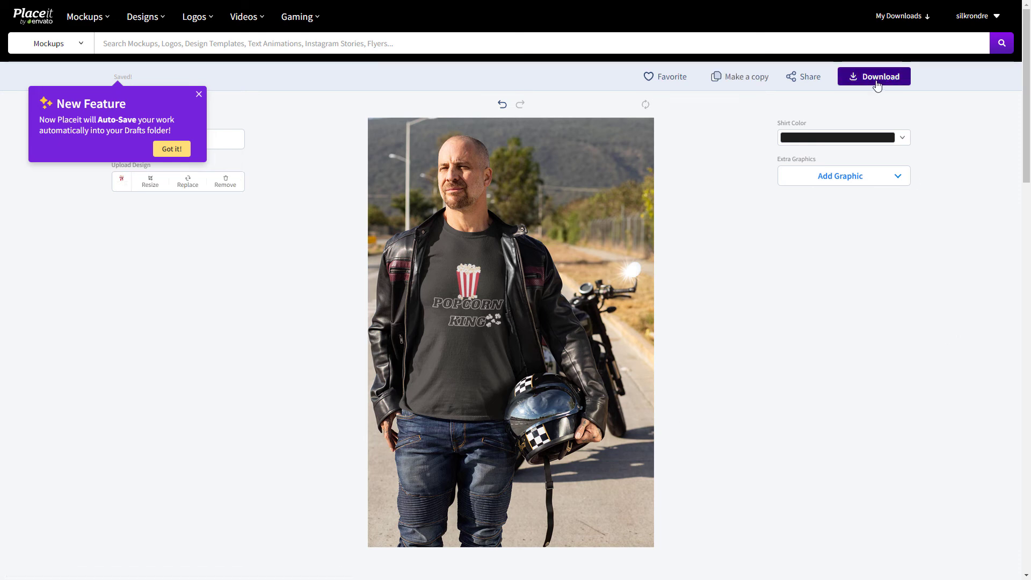
# Step: Dismiss the New Feature notice about auto-saving and review the finished biker mockup
pyautogui.click(199, 95)
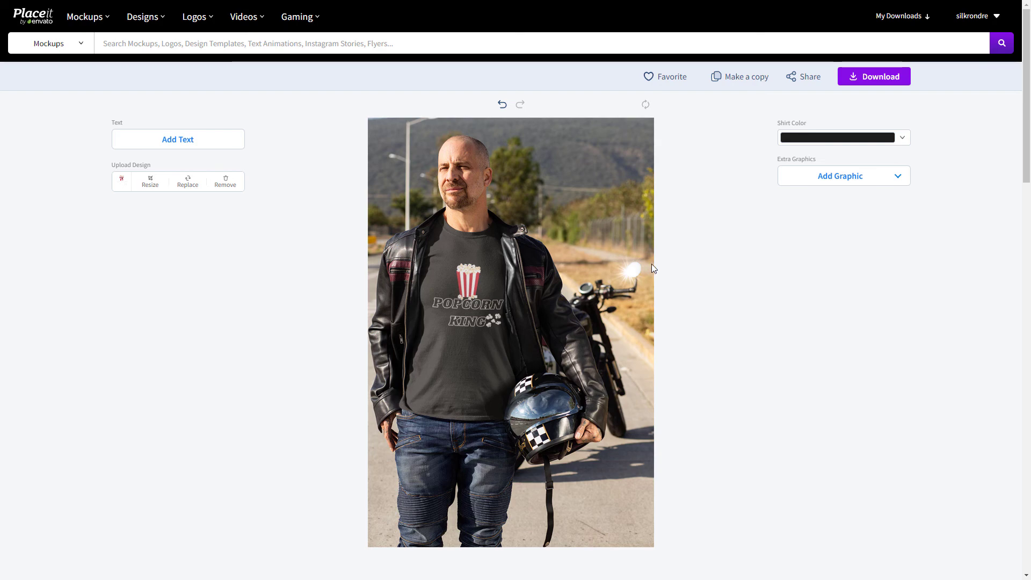
pyautogui.scroll(-2, 479, 372)
pyautogui.scroll(2, 546, 373)
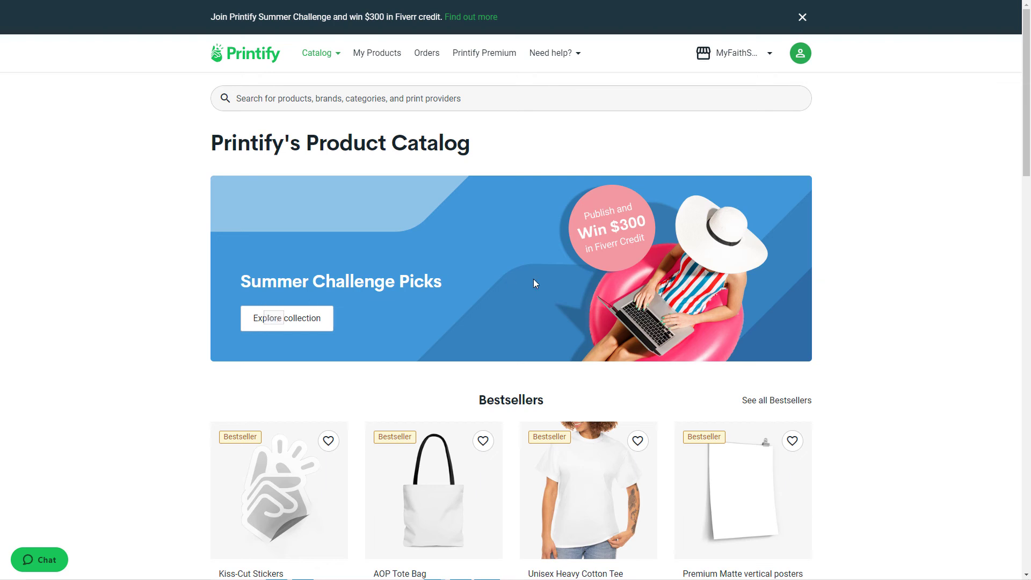
# Step: Switch to Printify, open the store management page, and start adding a new store
pyautogui.click(737, 56)
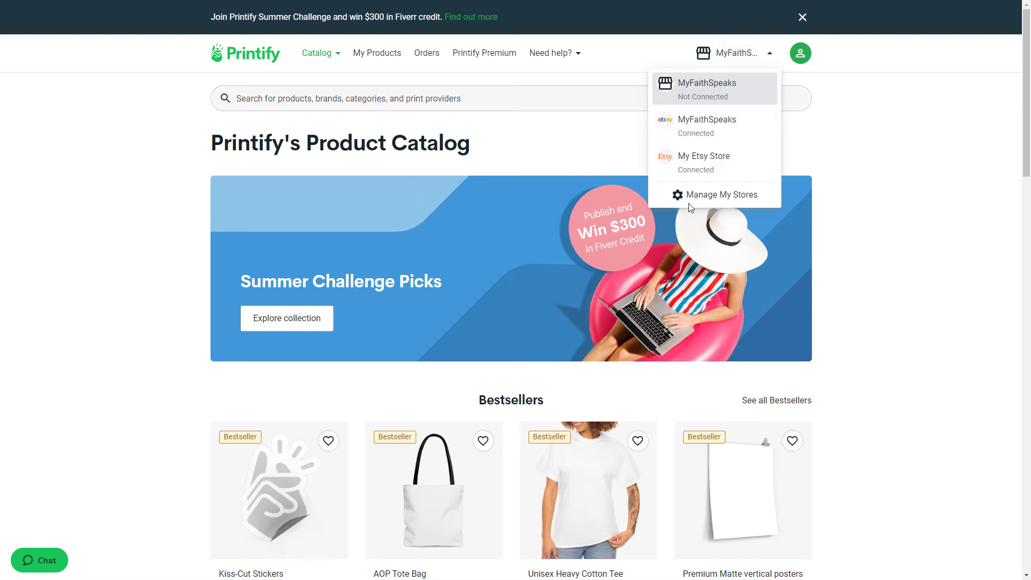
pyautogui.click(731, 200)
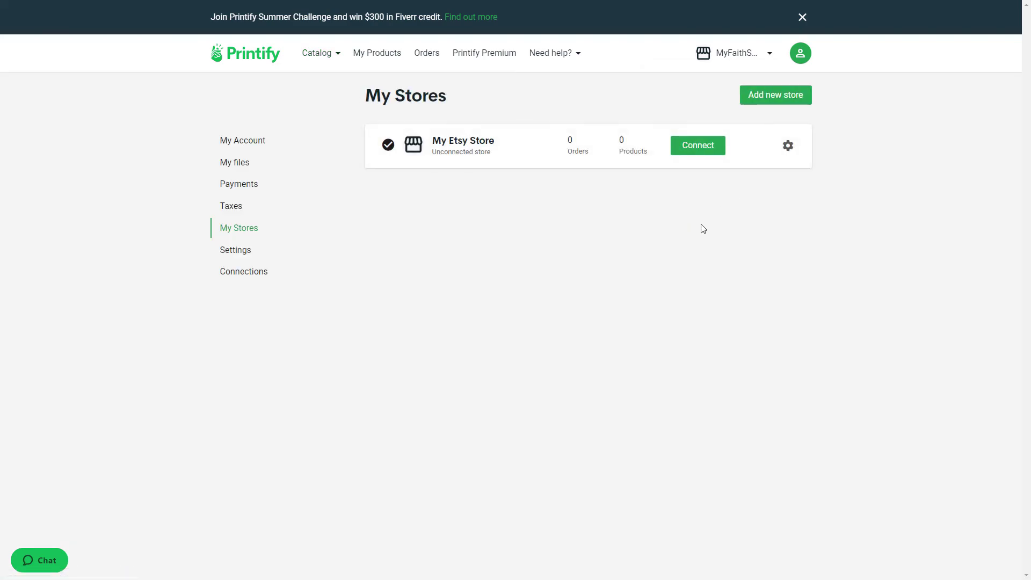
pyautogui.click(780, 98)
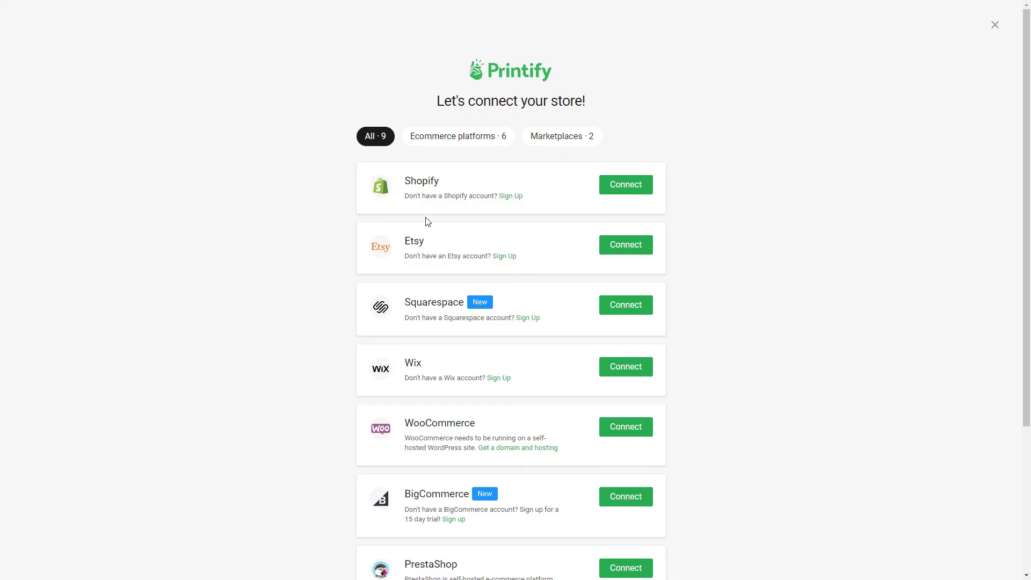
# Step: Look through the available sales platforms and start connecting an Etsy store
pyautogui.scroll(-2, 509, 229)
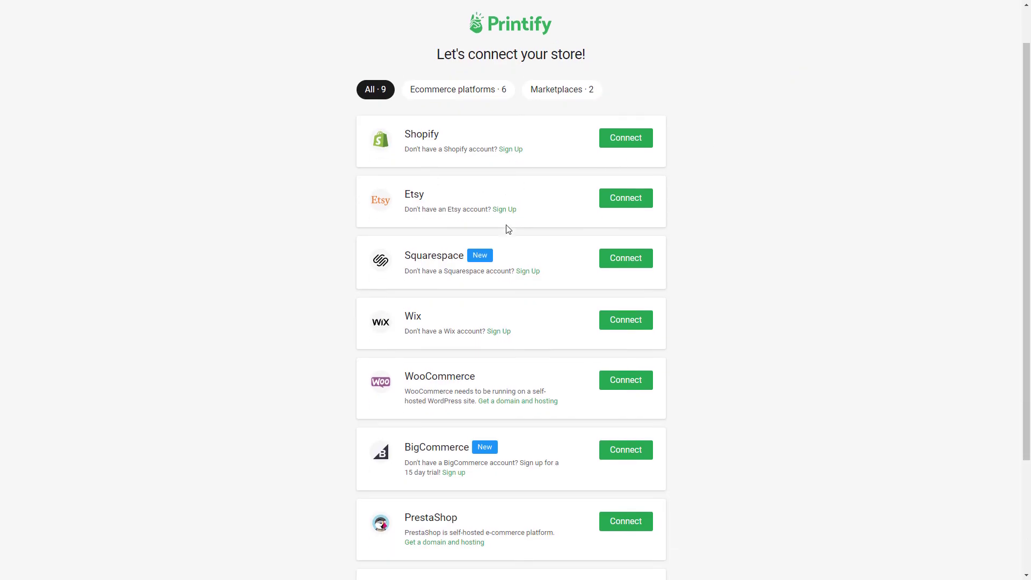
pyautogui.scroll(-2, 458, 139)
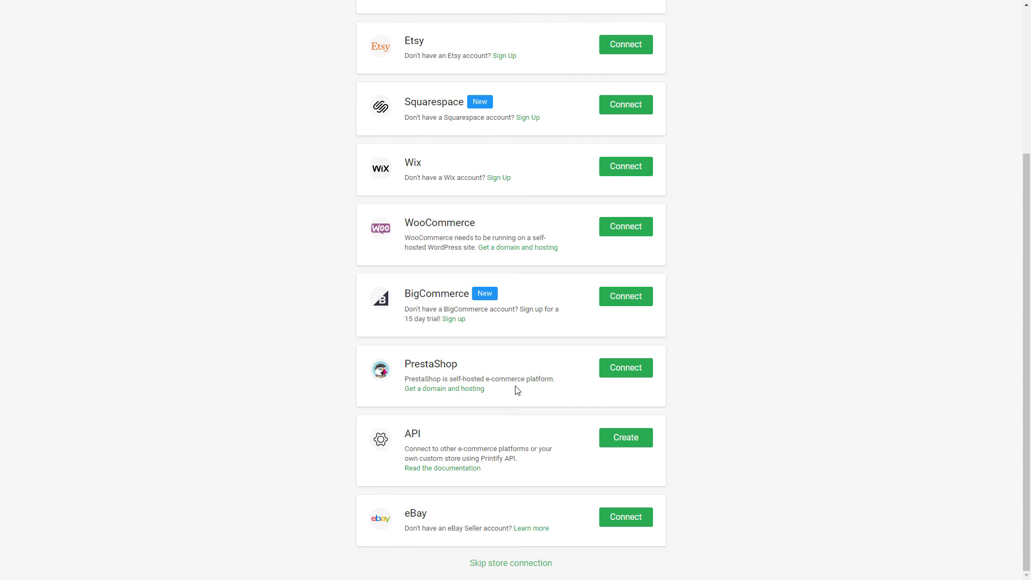
pyautogui.scroll(3, 519, 388)
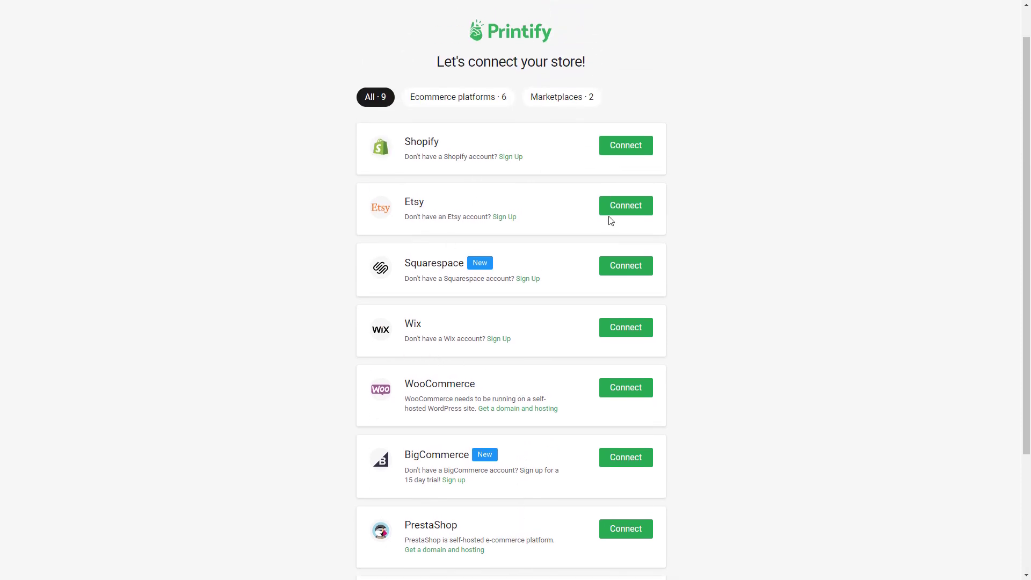
pyautogui.scroll(1, 607, 502)
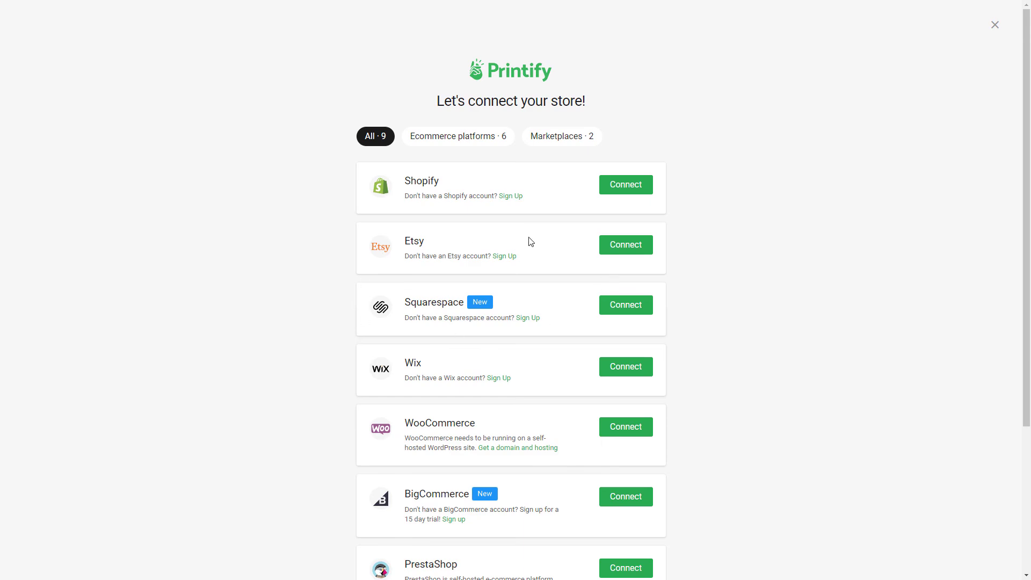
pyautogui.click(629, 251)
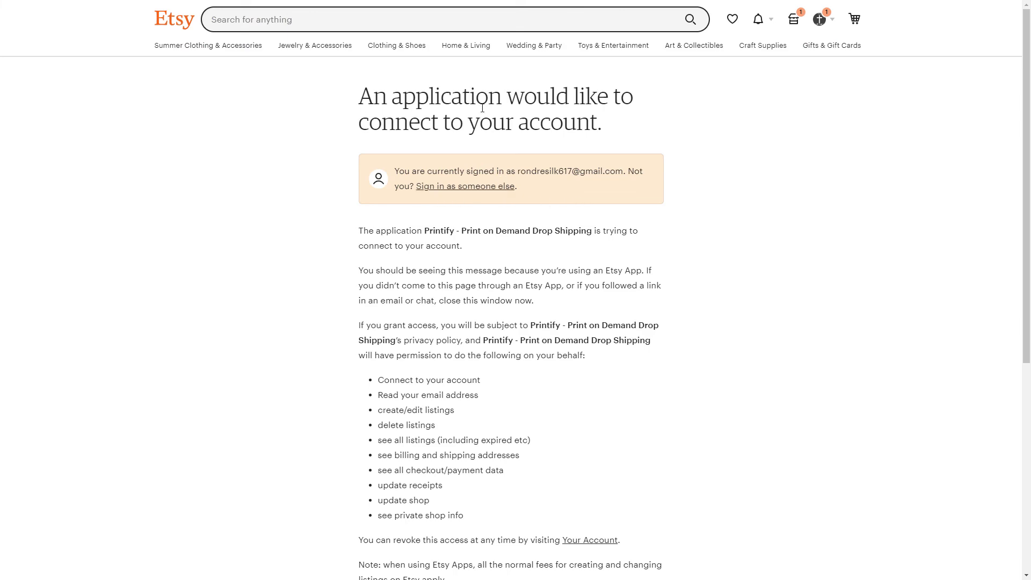
# Step: Choose to sign in to Etsy as someone else, submit the saved e-mail and password, and enter the texted security code
pyautogui.scroll(-6, 493, 265)
pyautogui.scroll(6, 493, 265)
pyautogui.click(470, 186)
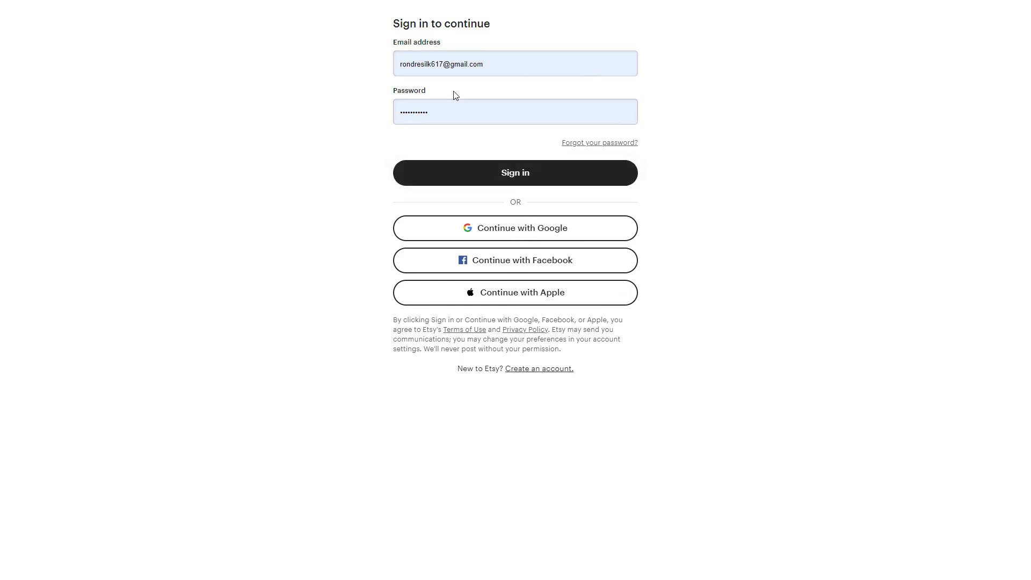
pyautogui.click(520, 176)
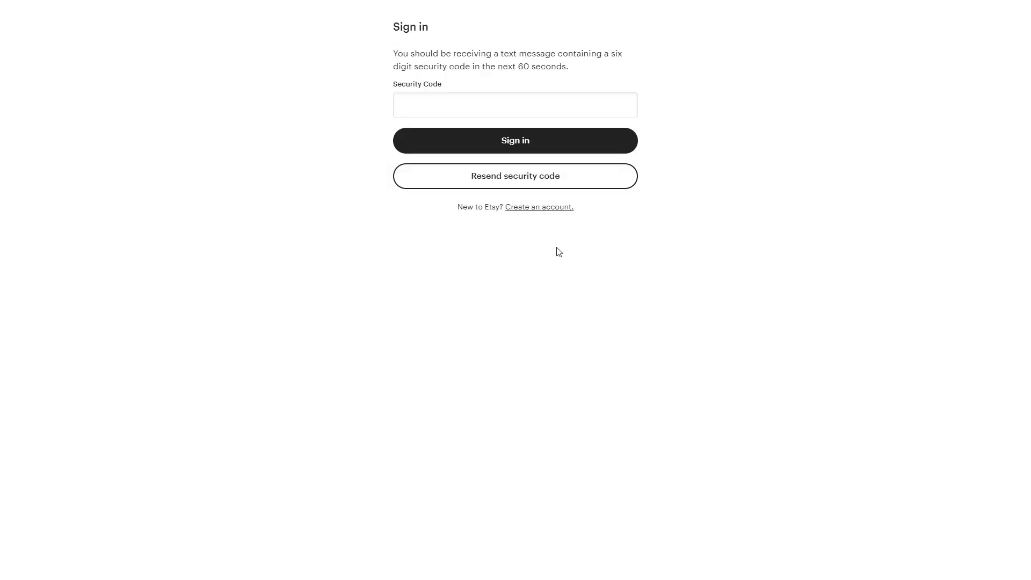
pyautogui.click(456, 101)
pyautogui.click(457, 103)
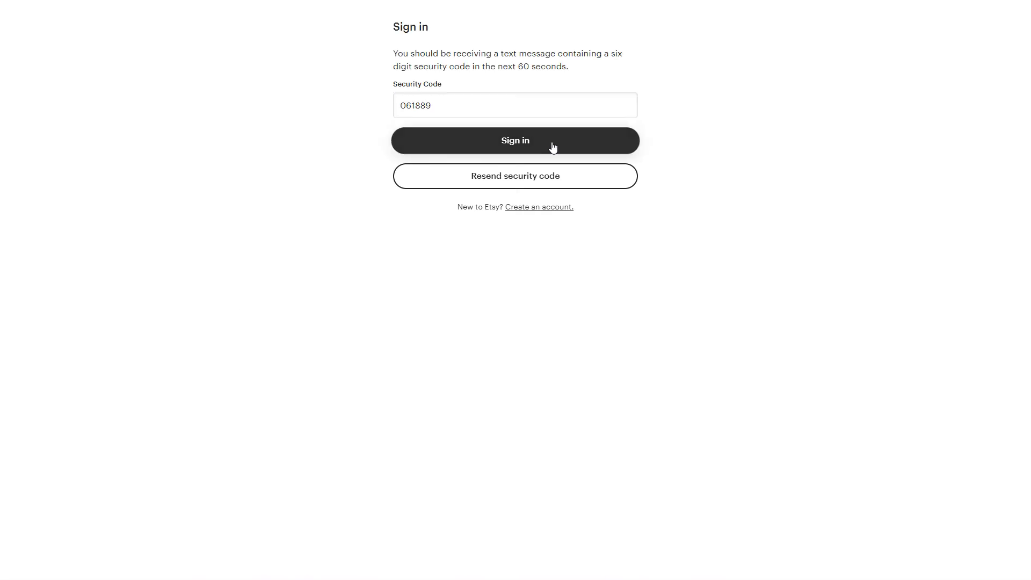
pyautogui.click(554, 147)
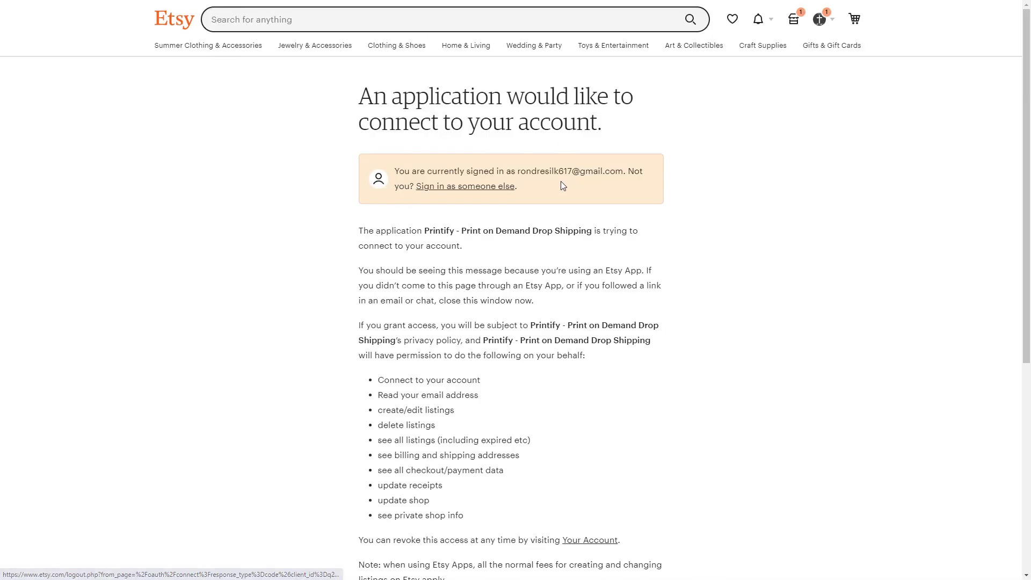
# Step: Review the requested permissions and grant Printify access to the Etsy account
pyautogui.scroll(-3, 509, 255)
pyautogui.scroll(1, 272, 292)
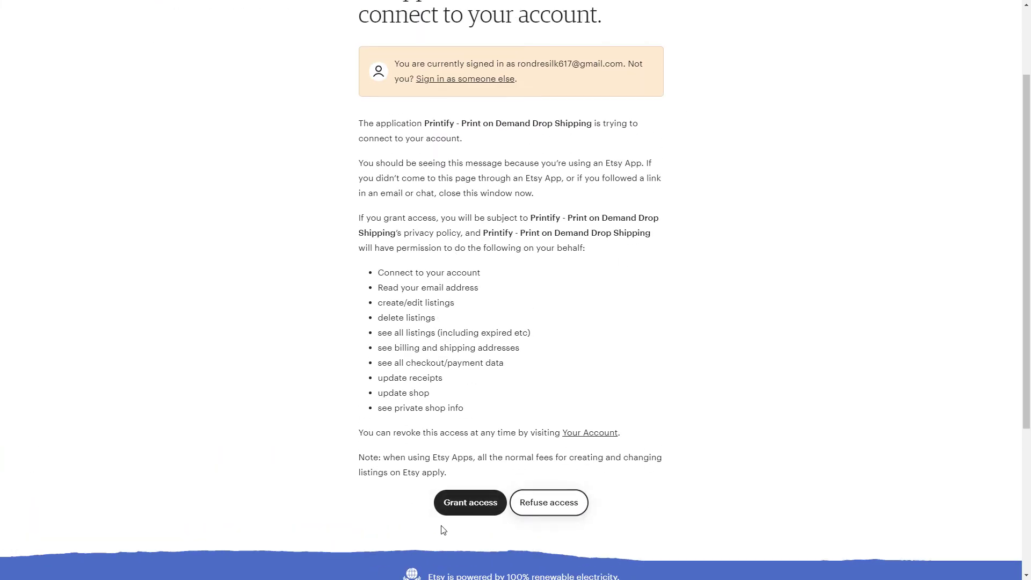
pyautogui.click(458, 509)
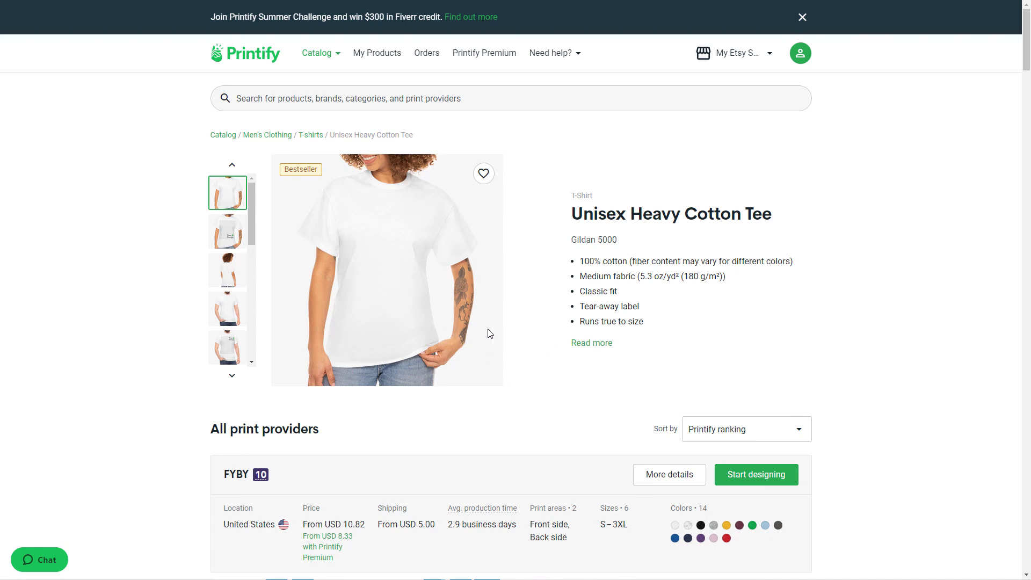
# Step: Review the print providers offered for the Unisex Heavy Cotton Tee and bring up the catalog's product categories
pyautogui.scroll(-3, 596, 341)
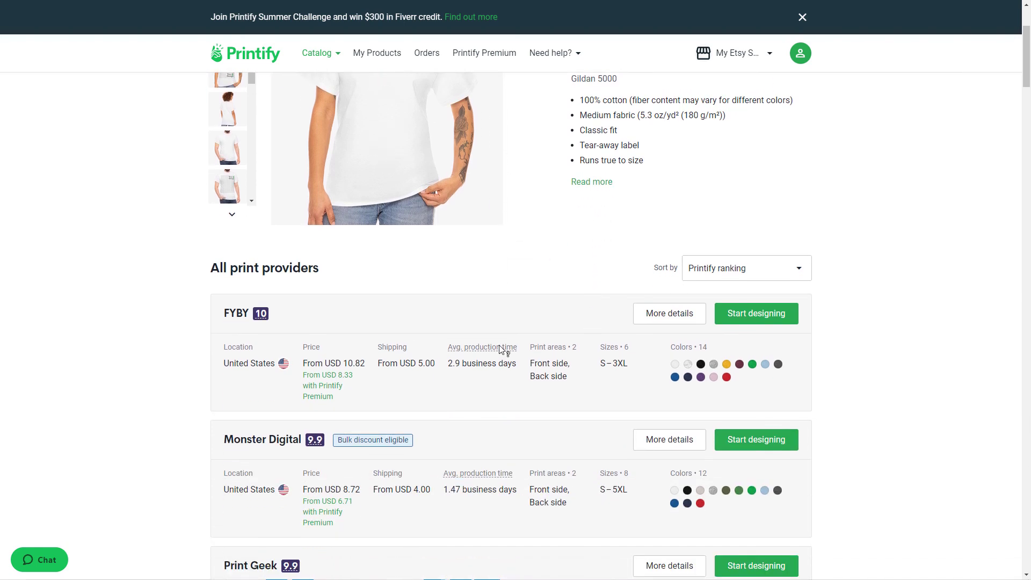
pyautogui.scroll(-3, 468, 347)
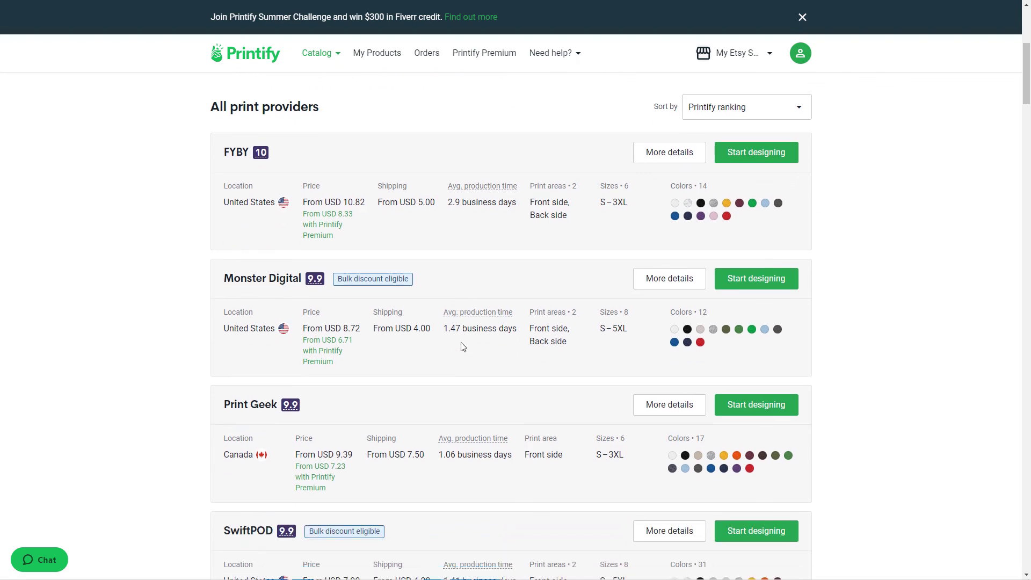
pyautogui.scroll(6, 384, 110)
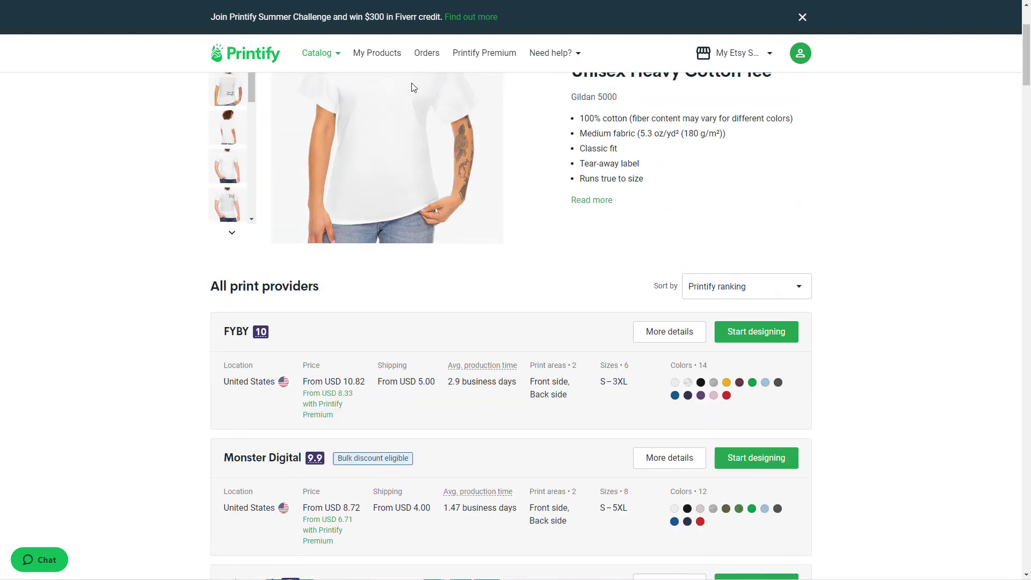
pyautogui.moveTo(325, 65)
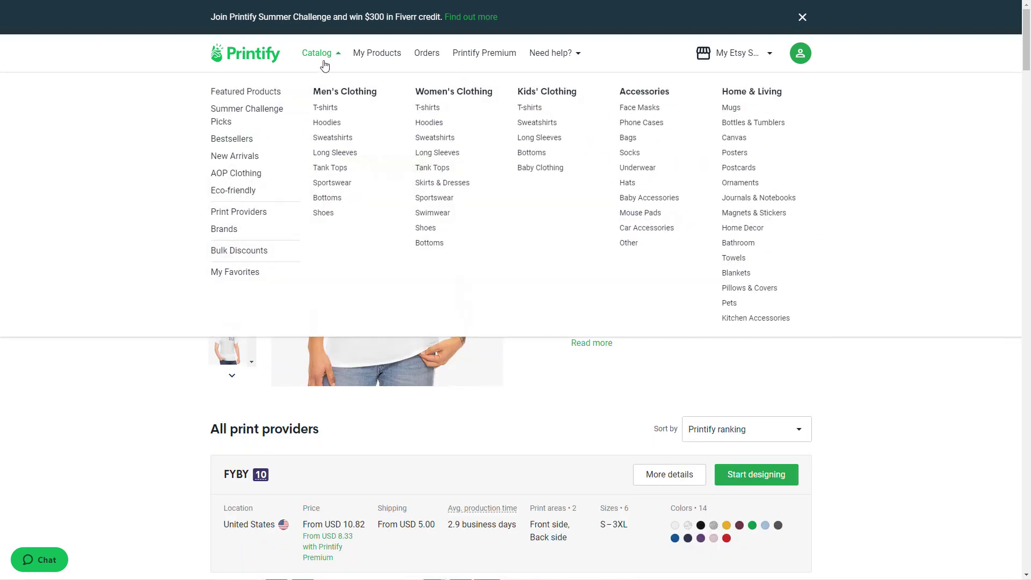